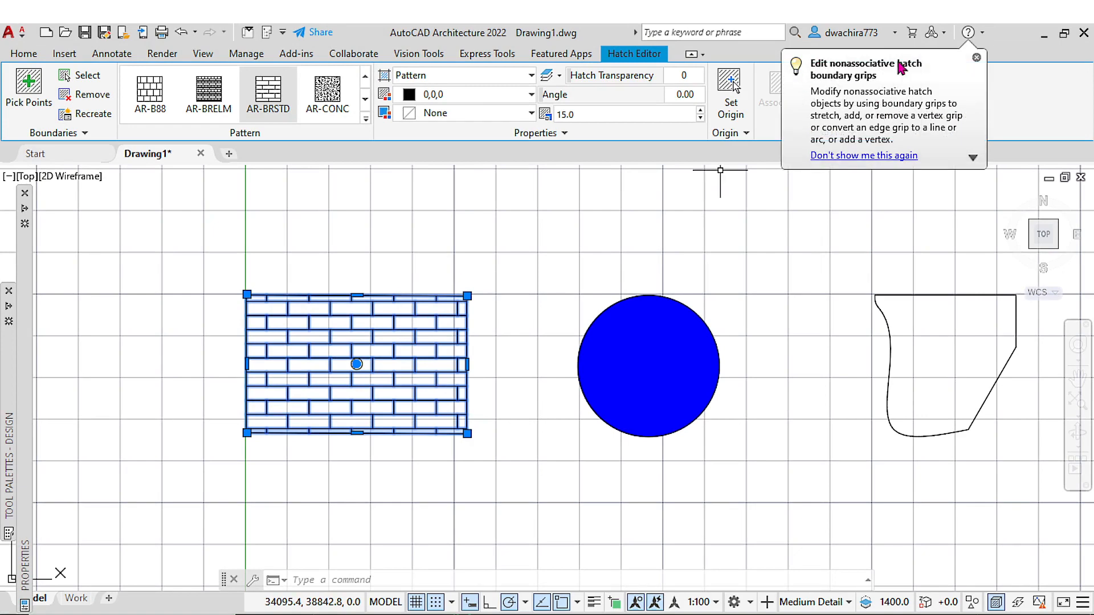
# Reapply the AR-BRSTD brick pattern to the rectangle's hatch and dismiss the grip tips
pyautogui.click(977, 58)
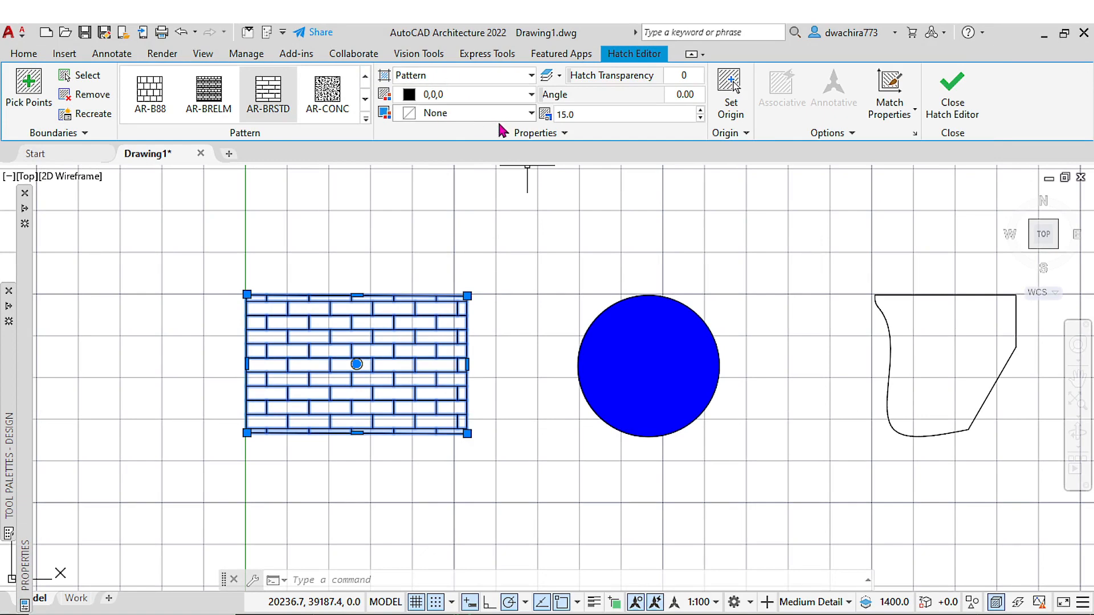
pyautogui.click(274, 95)
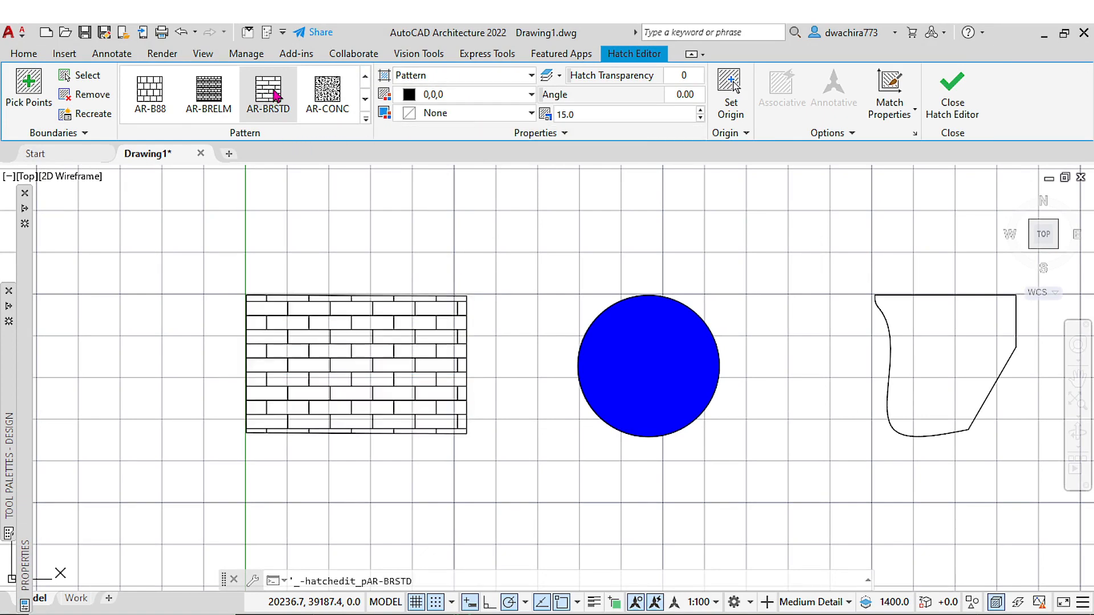
pyautogui.click(320, 101)
pyautogui.click(280, 106)
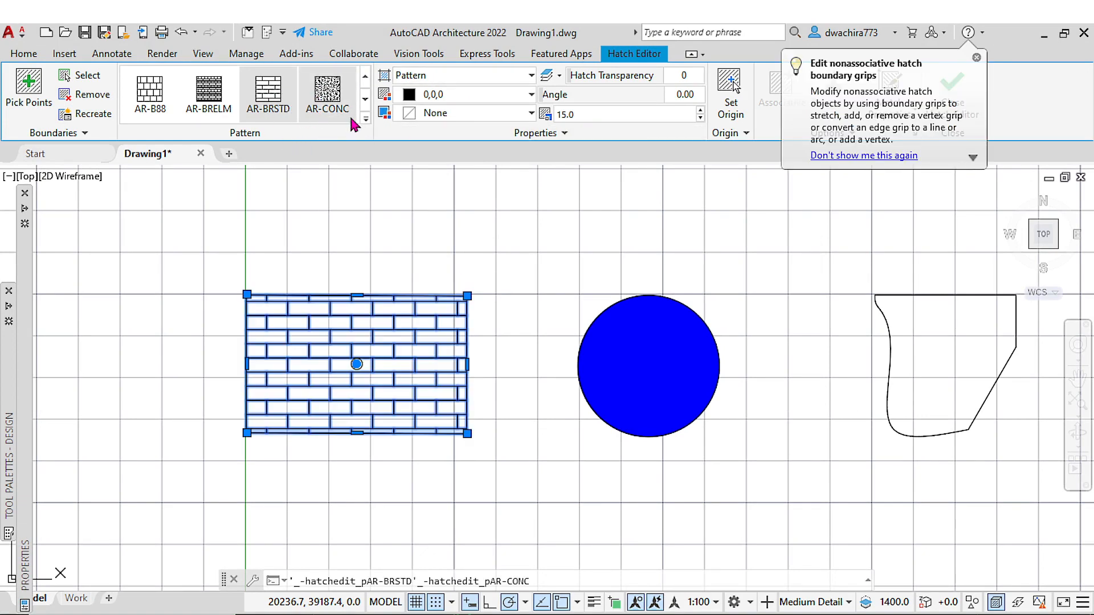
pyautogui.click(977, 58)
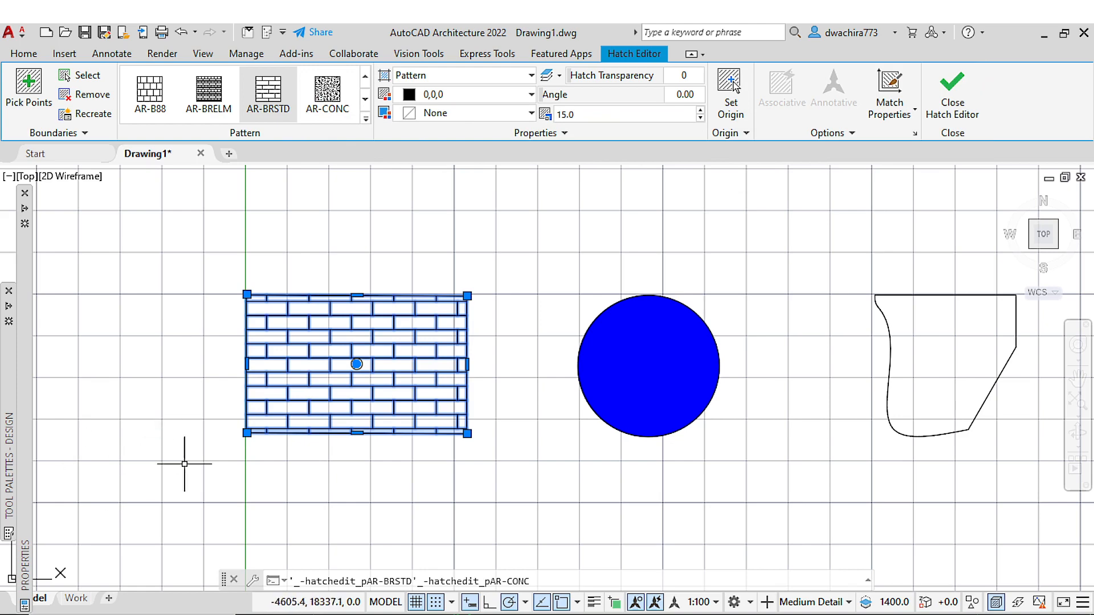
# Set the rectangle's brick hatch origin on its bottom edge, near the lower-right corner
pyautogui.scroll(2, 430, 431)
pyautogui.scroll(5, 431, 430)
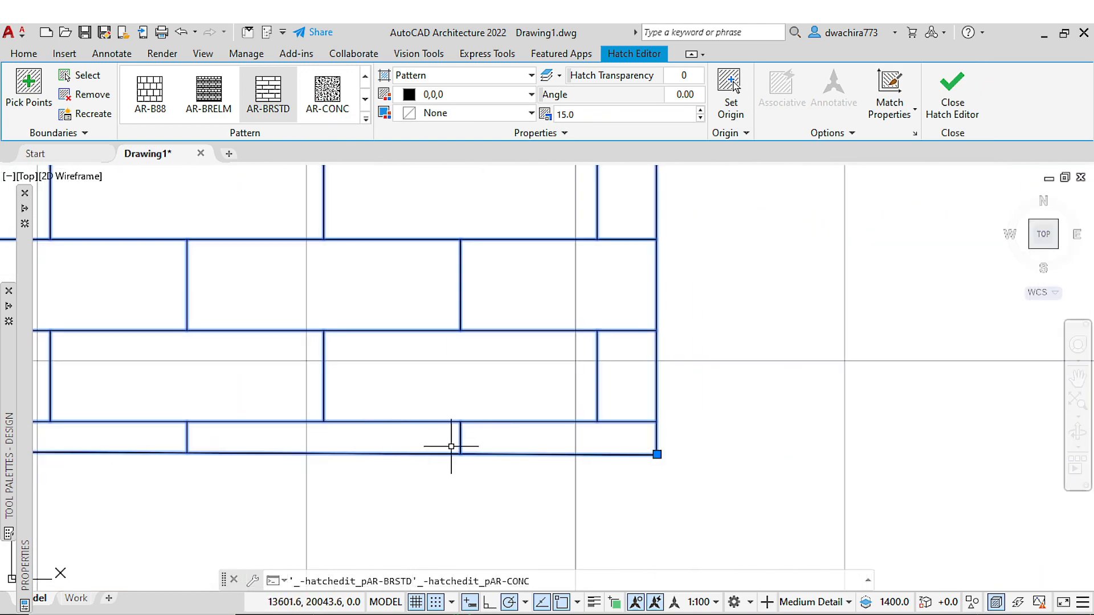
pyautogui.scroll(-6, 498, 412)
pyautogui.scroll(10, 520, 401)
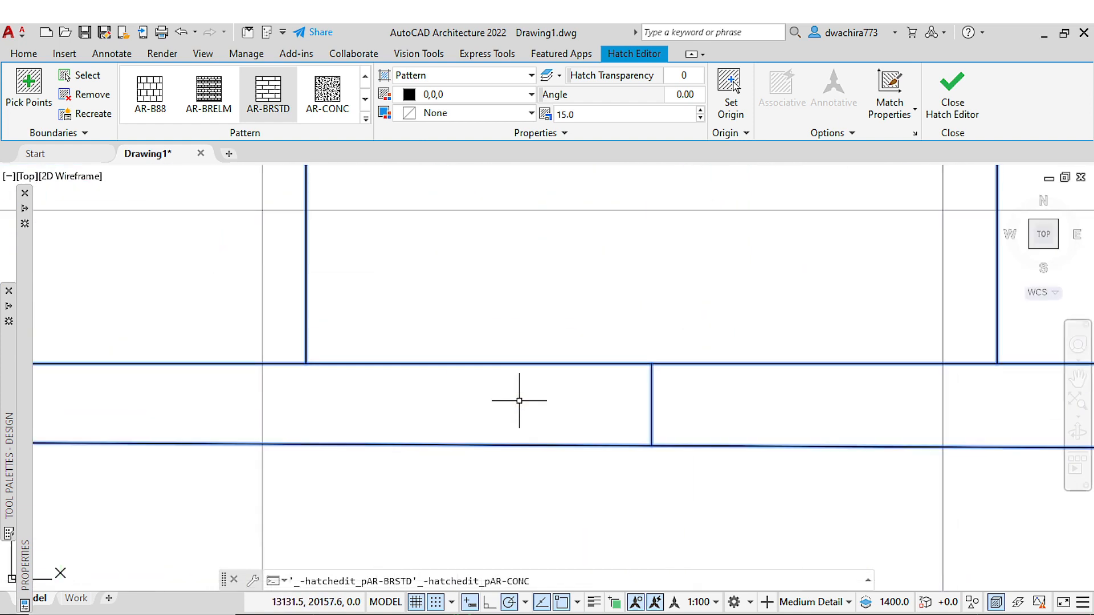
pyautogui.scroll(-2, 444, 383)
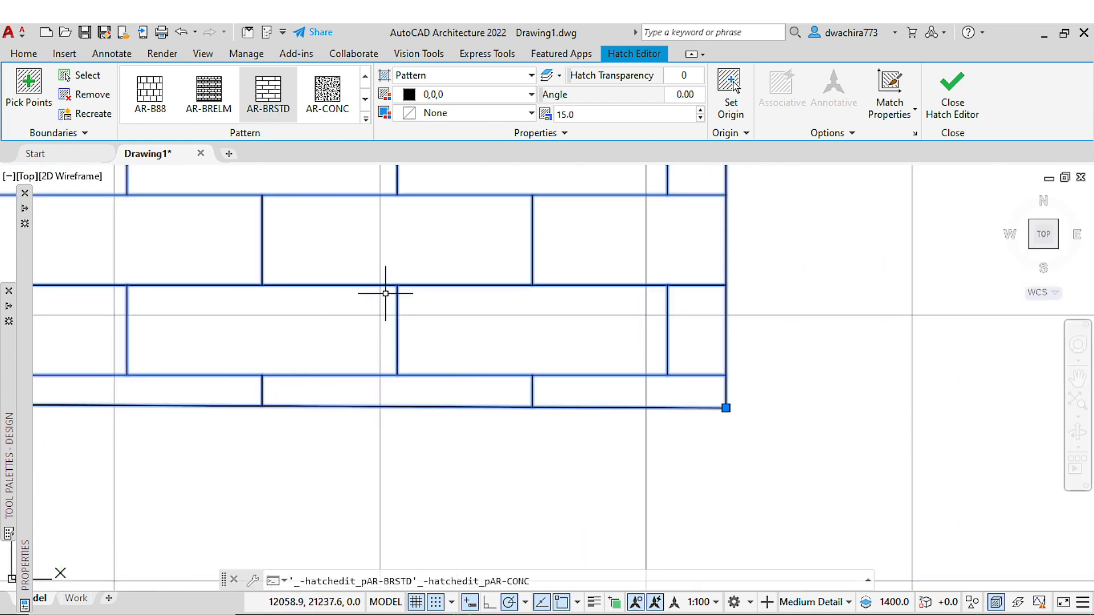
pyautogui.scroll(4, 442, 324)
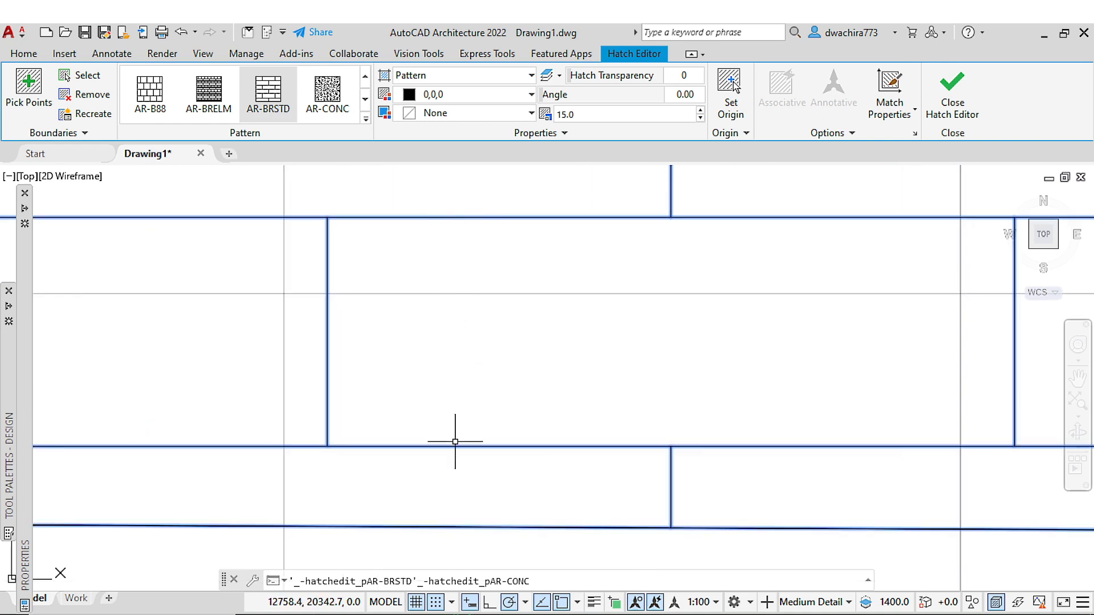
pyautogui.scroll(-4, 433, 451)
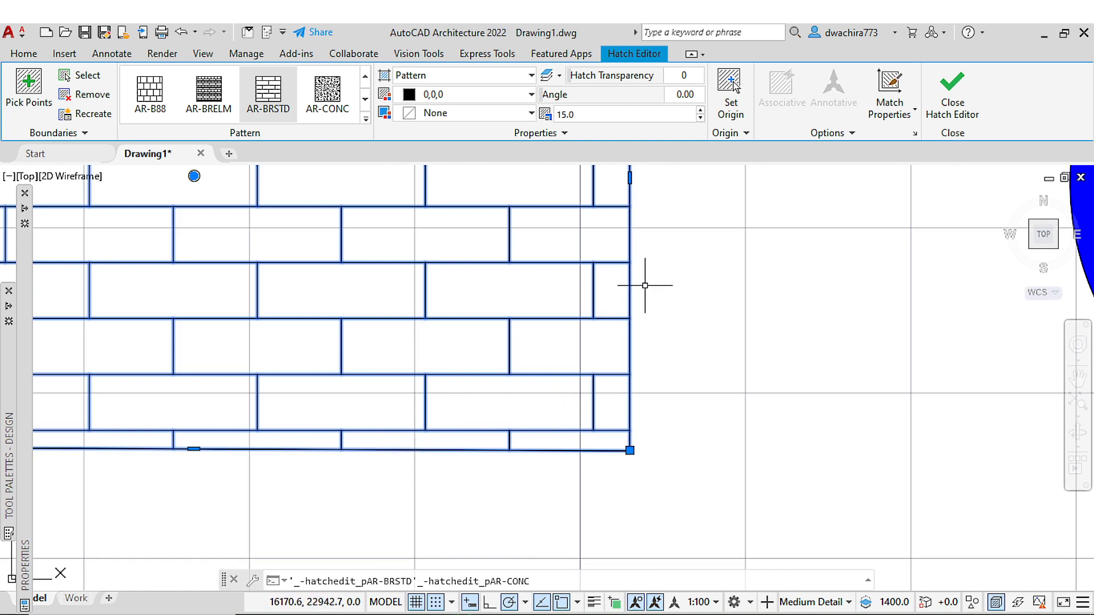
pyautogui.click(729, 114)
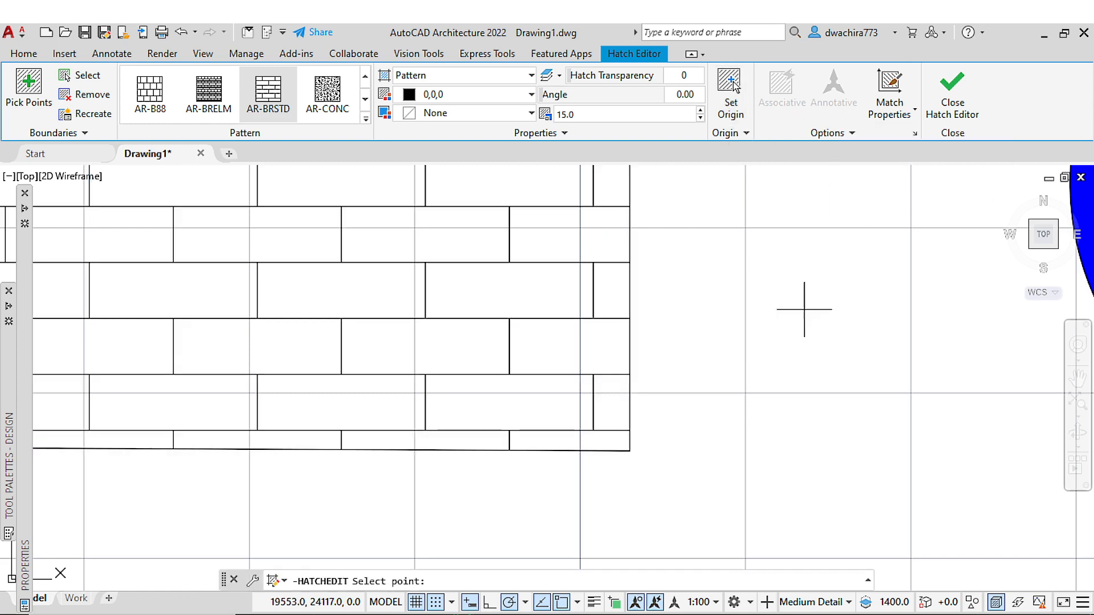
pyautogui.click(486, 451)
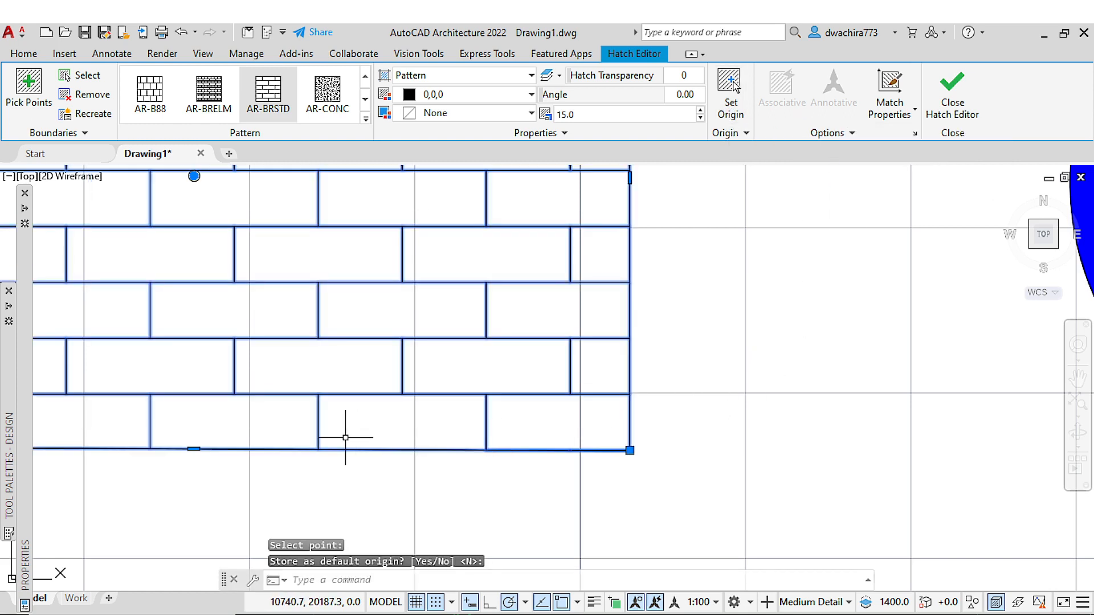
# Move the rectangle's brick hatch origin to the middle of its left edge and deselect the hatch
pyautogui.scroll(4, 341, 437)
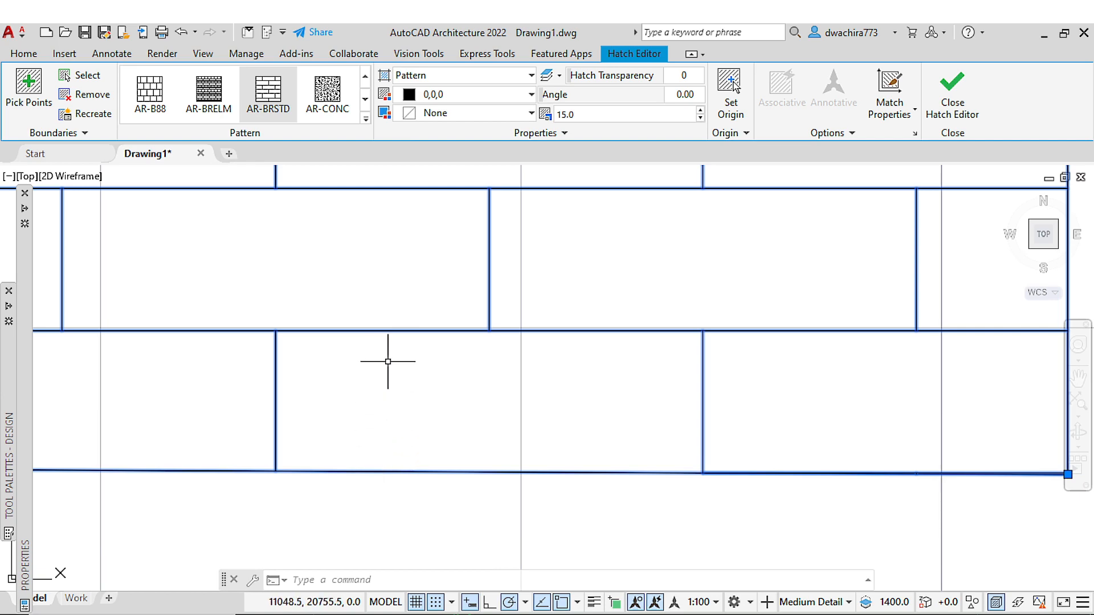
pyautogui.scroll(-8, 410, 453)
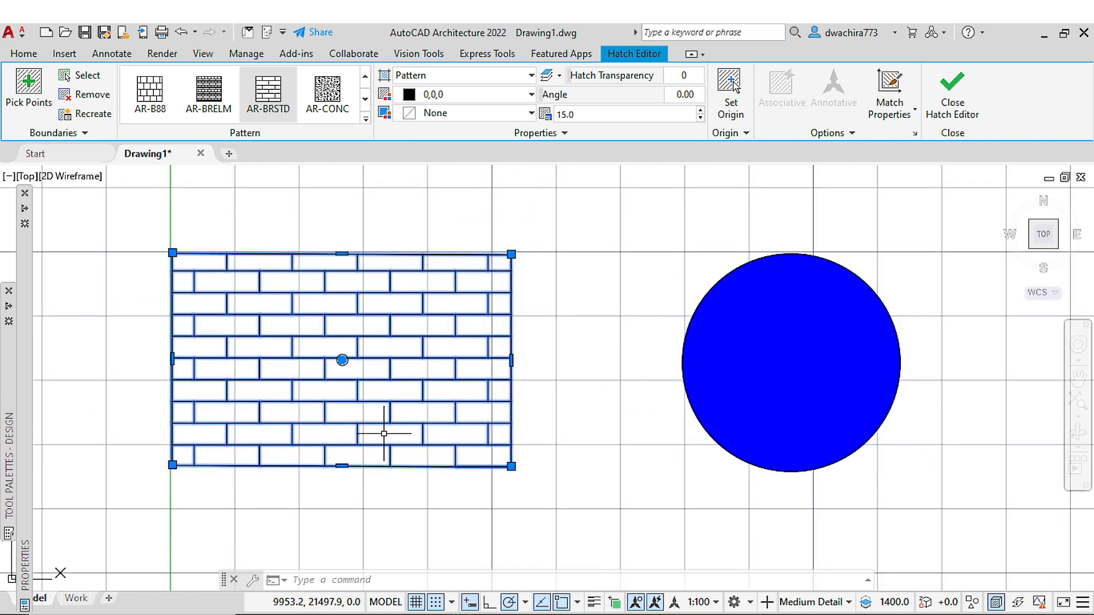
pyautogui.moveTo(452, 399); pyautogui.dragTo(592, 353, button='middle')
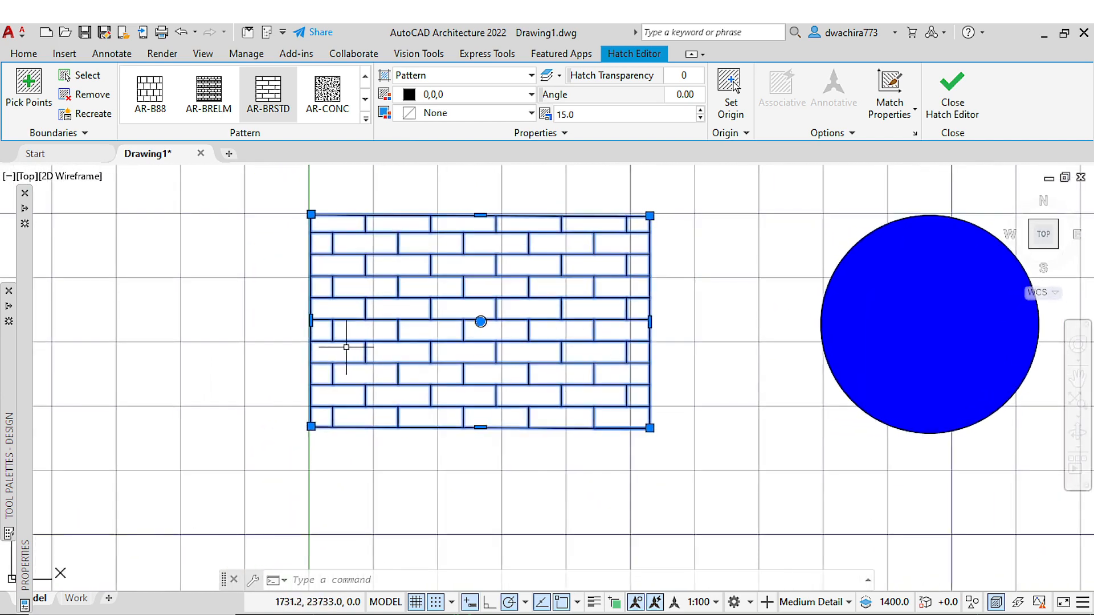
pyautogui.scroll(6, 329, 333)
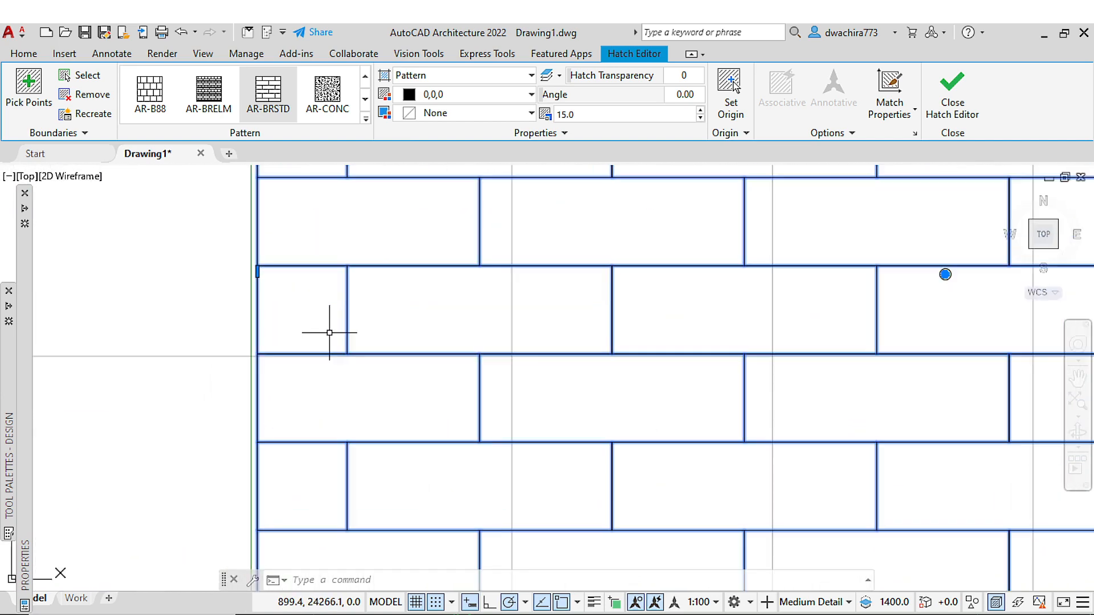
pyautogui.click(728, 109)
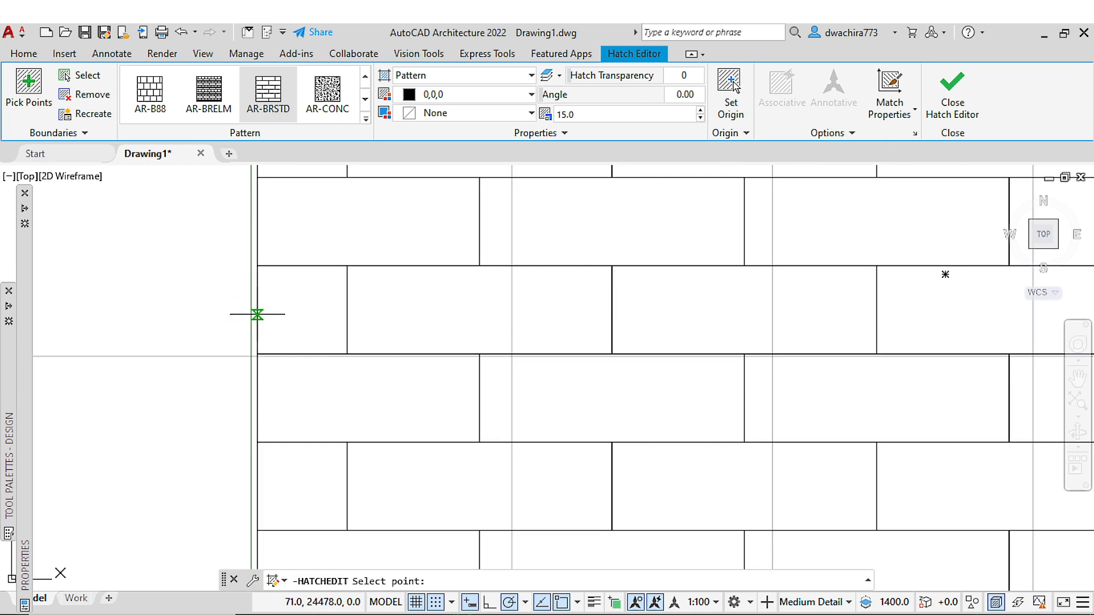
pyautogui.click(258, 276)
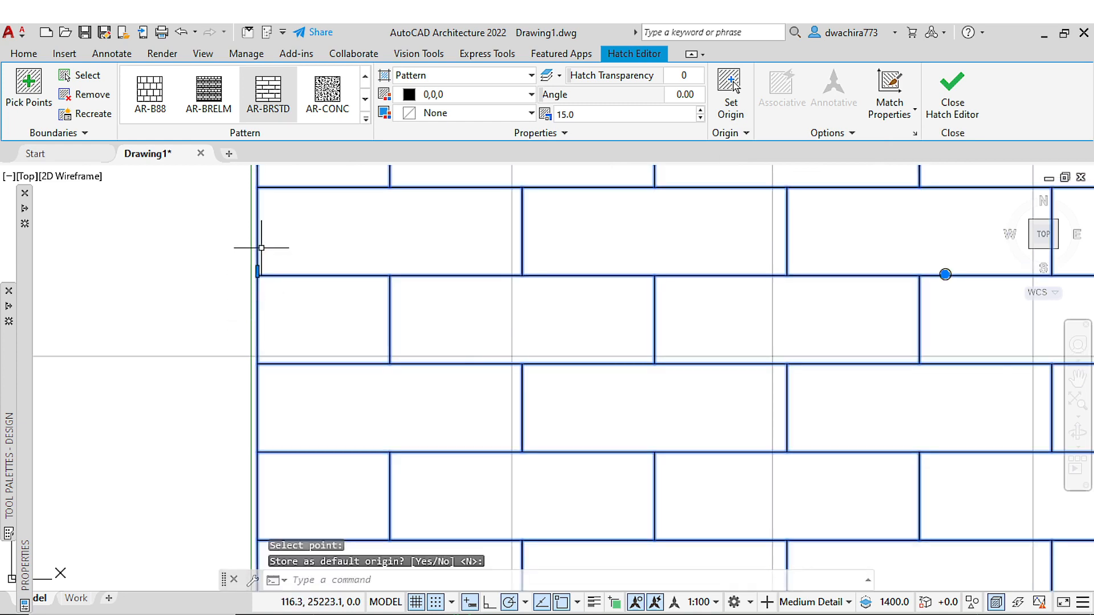
pyautogui.scroll(-1, 396, 435)
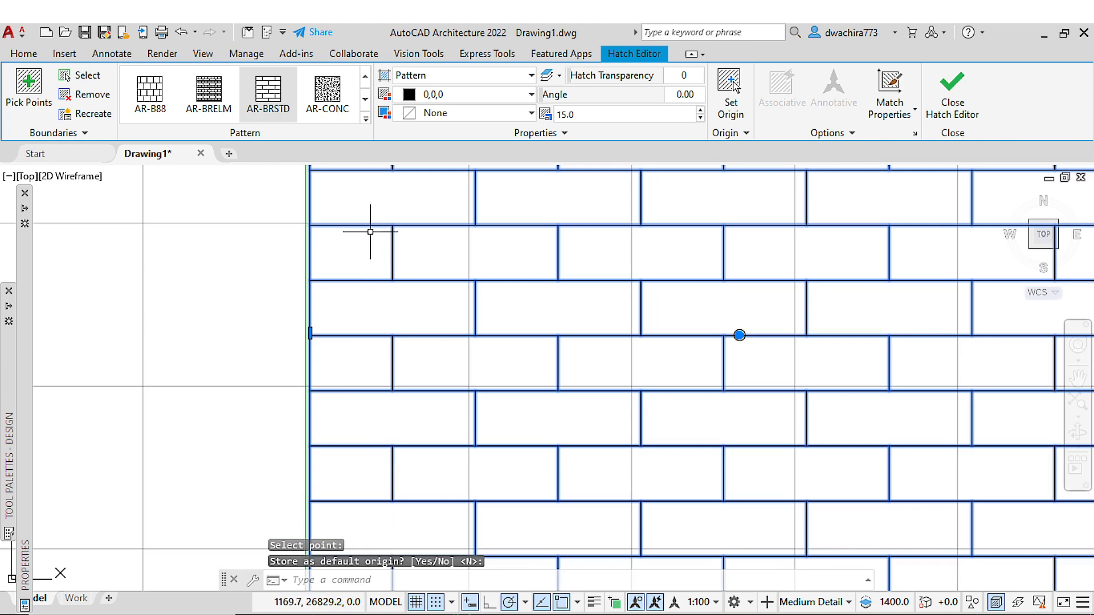
pyautogui.moveTo(419, 464); pyautogui.dragTo(329, 416, button='middle')
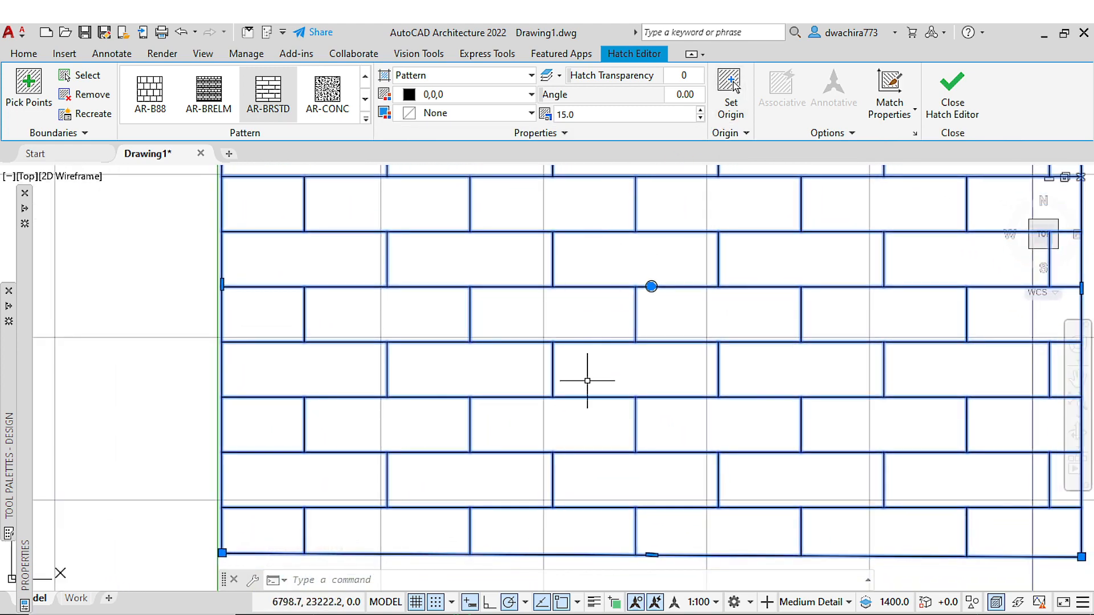
pyautogui.scroll(-4, 588, 380)
pyautogui.moveTo(587, 382); pyautogui.dragTo(408, 369, button='middle')
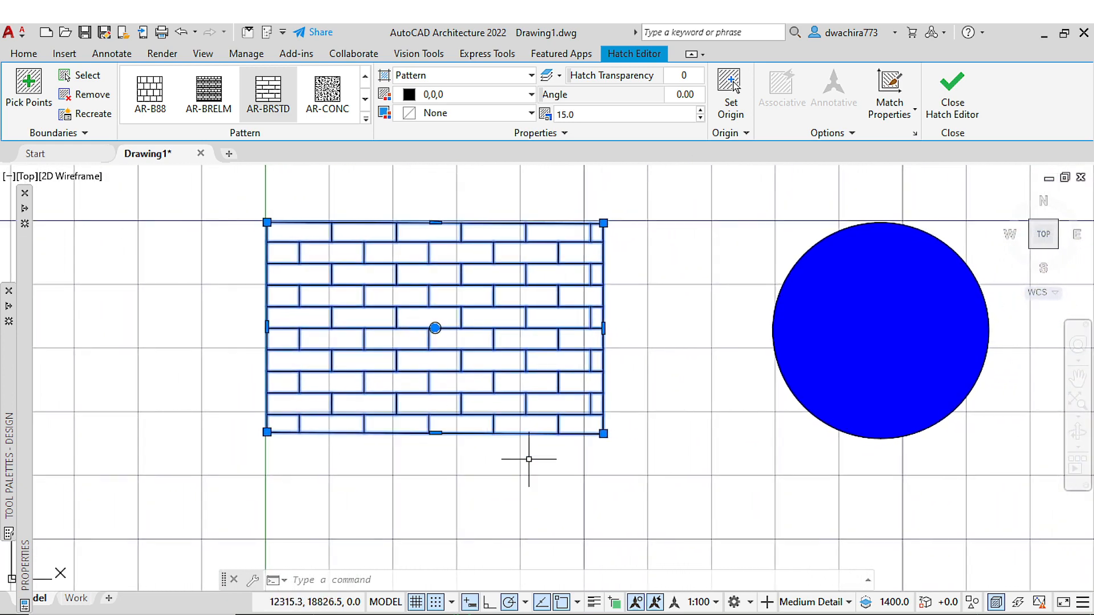
pyautogui.press('Escape')
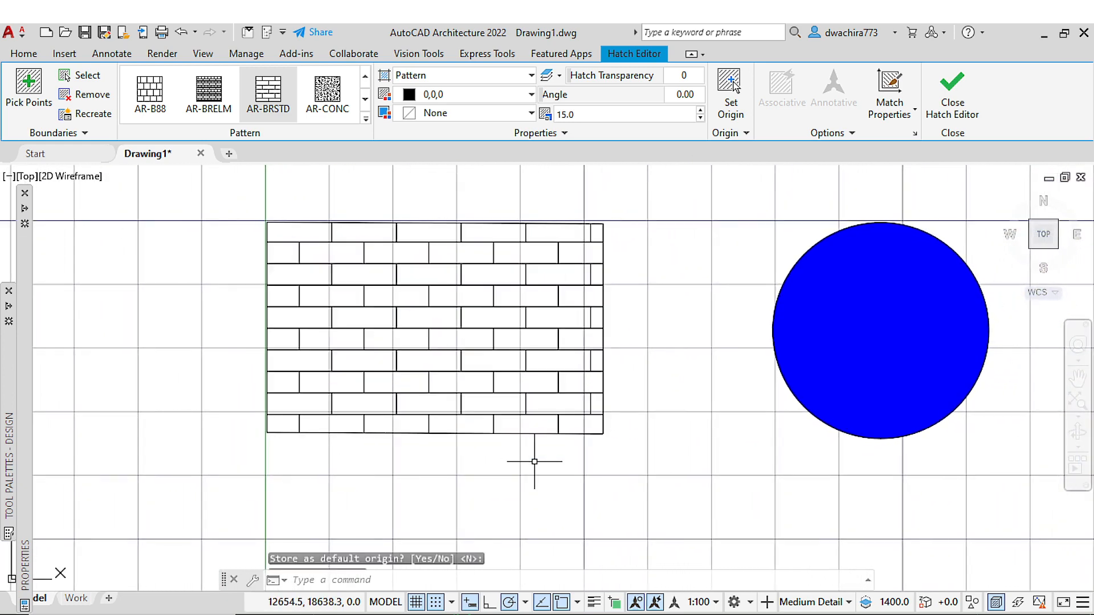
# Hatch the inside of the irregular closed shape with the AR-BRSTD brick pattern in blue
pyautogui.scroll(-2, 533, 456)
pyautogui.moveTo(532, 454)
pyautogui.mouseDown(button='middle')
pyautogui.moveTo(425, 386)
pyautogui.moveTo(399, 386)
pyautogui.mouseUp(button='middle')
pyautogui.moveTo(534, 364); pyautogui.dragTo(342, 370, button='middle')
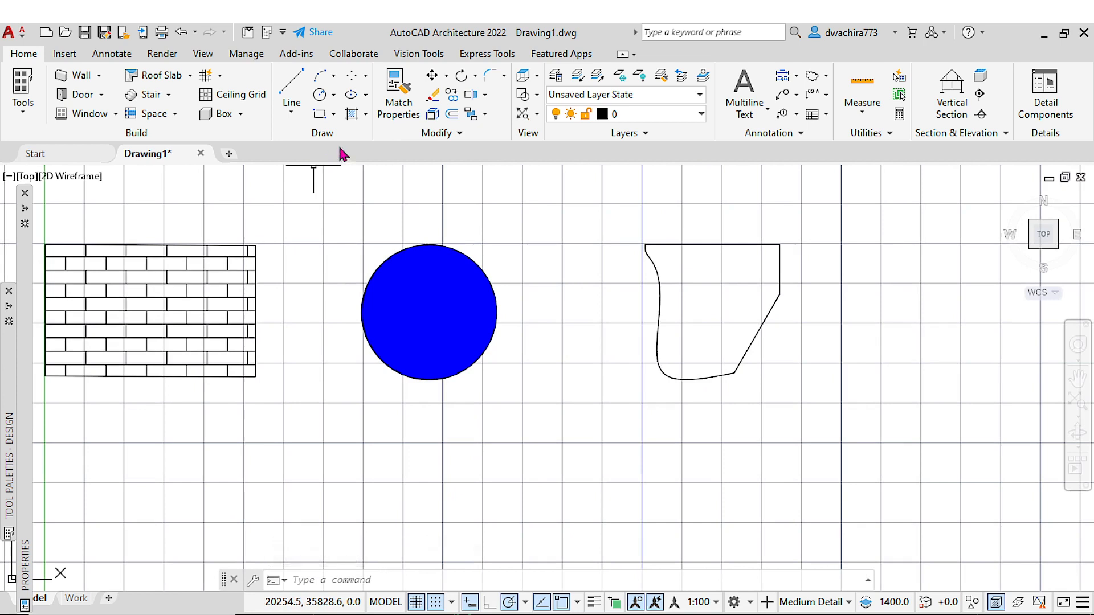
pyautogui.click(367, 117)
pyautogui.click(370, 139)
pyautogui.click(289, 114)
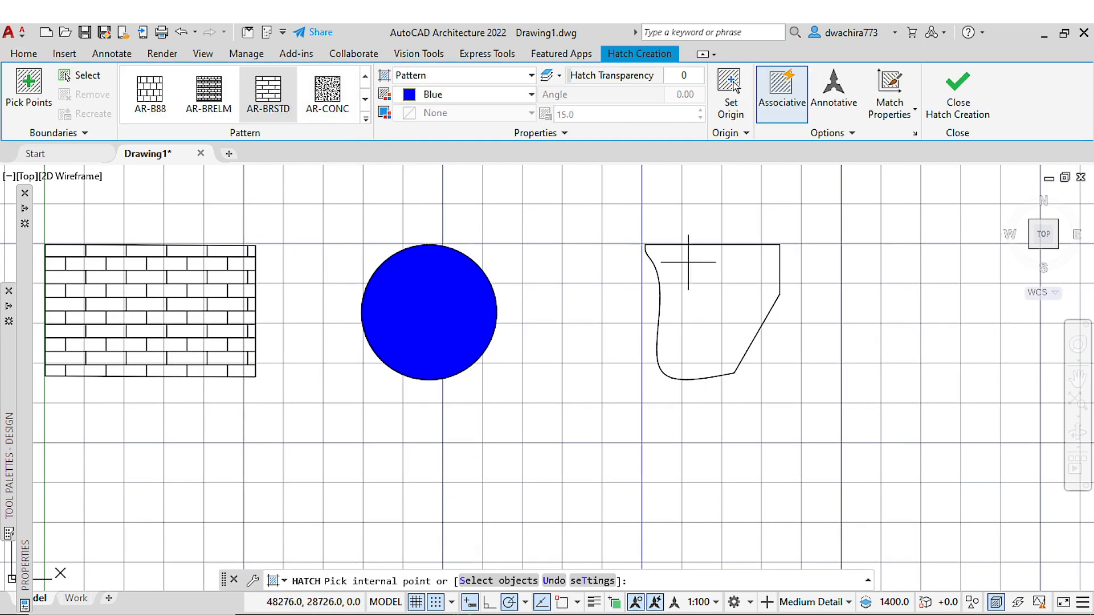
pyautogui.click(709, 293)
pyautogui.scroll(4, 772, 305)
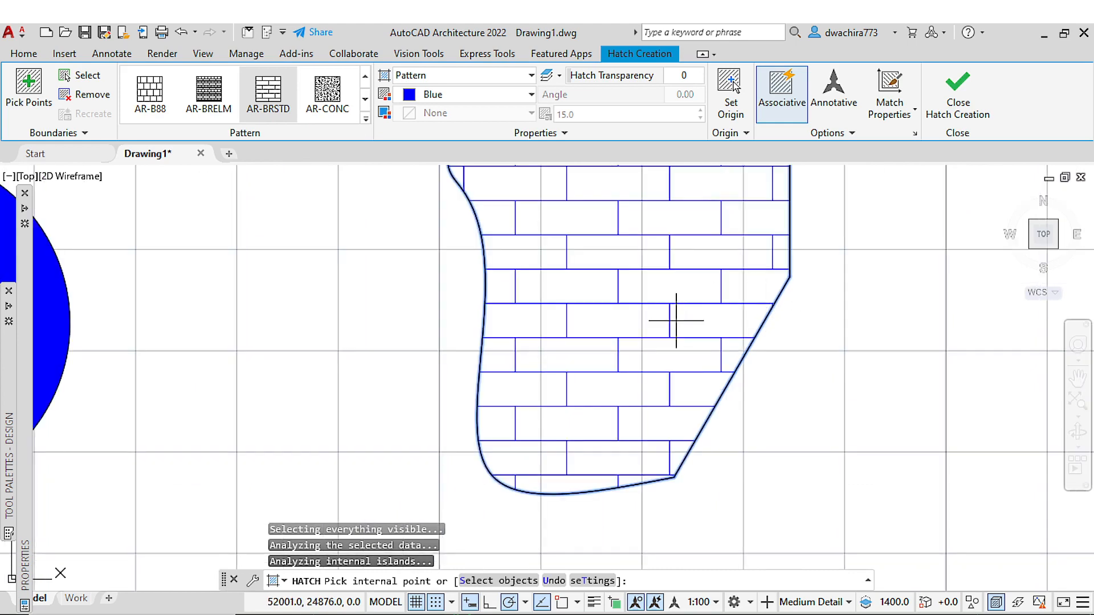
# Set the new hatch's origin on the slanted right edge of the irregular shape
pyautogui.click(724, 106)
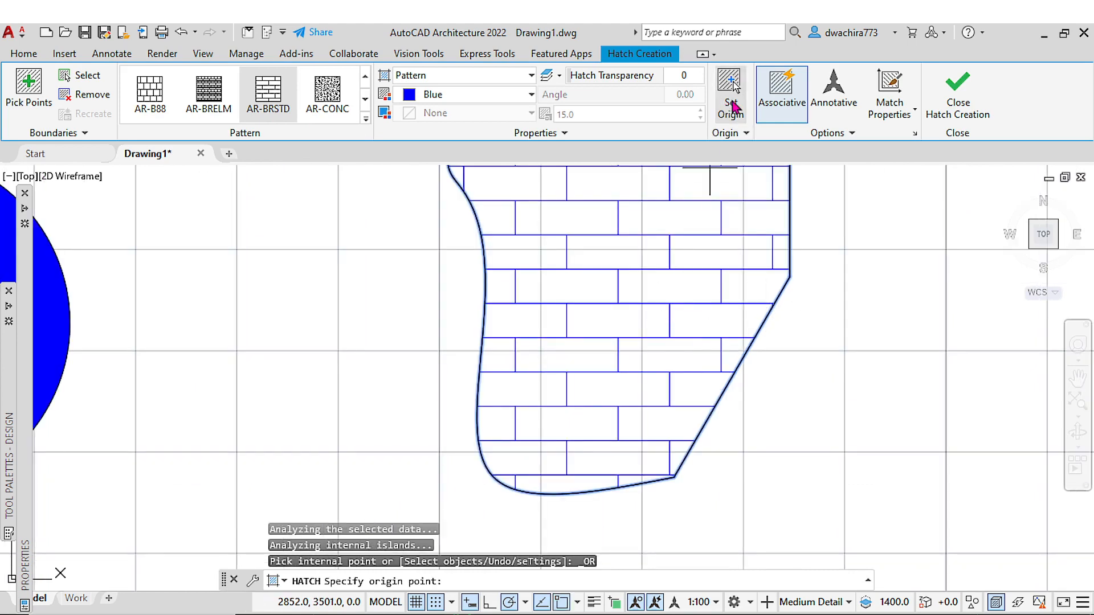
pyautogui.click(733, 375)
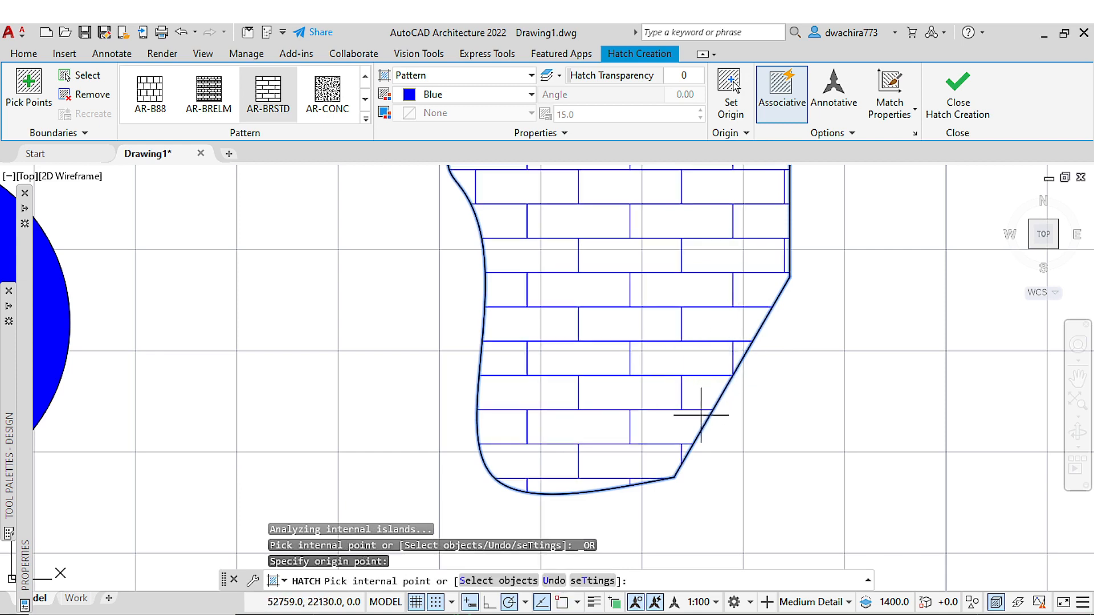
pyautogui.scroll(4, 698, 432)
pyautogui.scroll(-6, 710, 408)
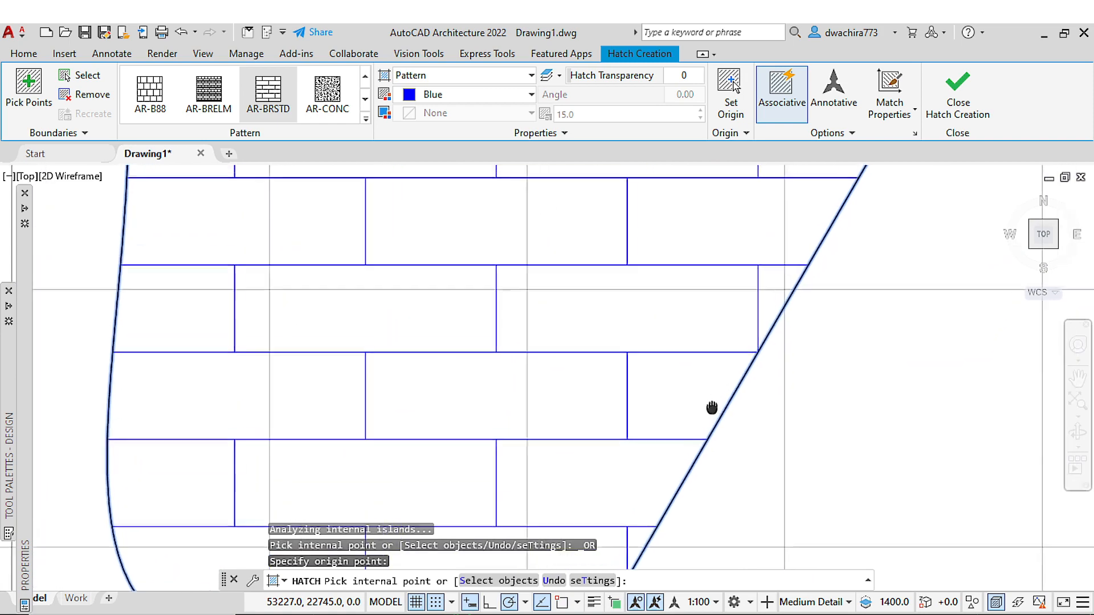
# Move the new hatch's origin to the lowest point of the irregular shape's curved bottom and end the Hatch command
pyautogui.moveTo(695, 437)
pyautogui.mouseDown(button='middle')
pyautogui.moveTo(742, 353)
pyautogui.moveTo(786, 343)
pyautogui.mouseUp(button='middle')
pyautogui.scroll(4, 681, 423)
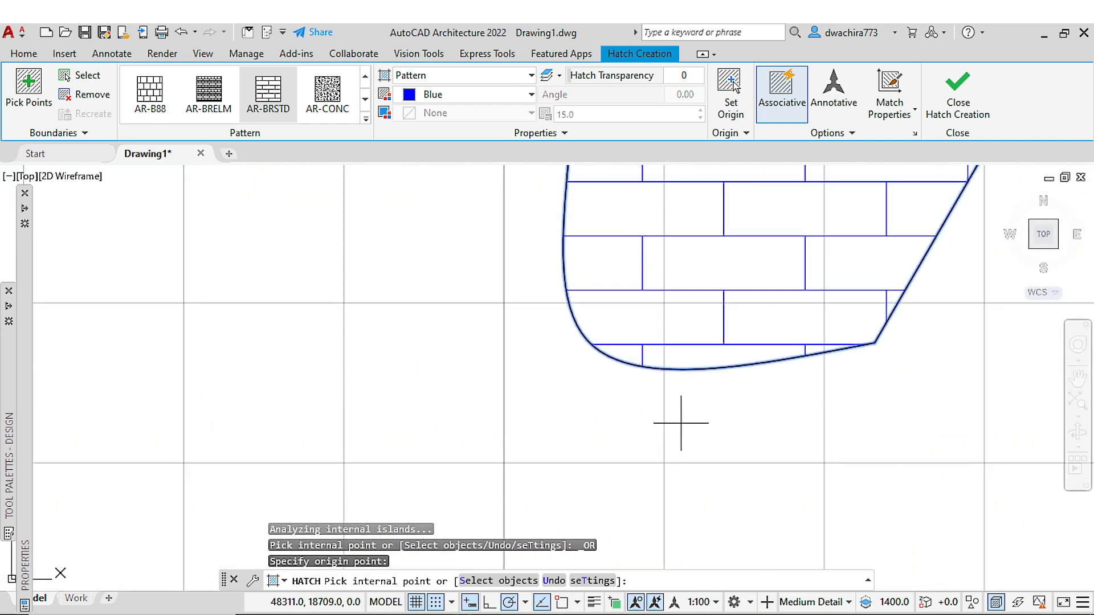
pyautogui.click(731, 94)
pyautogui.click(686, 371)
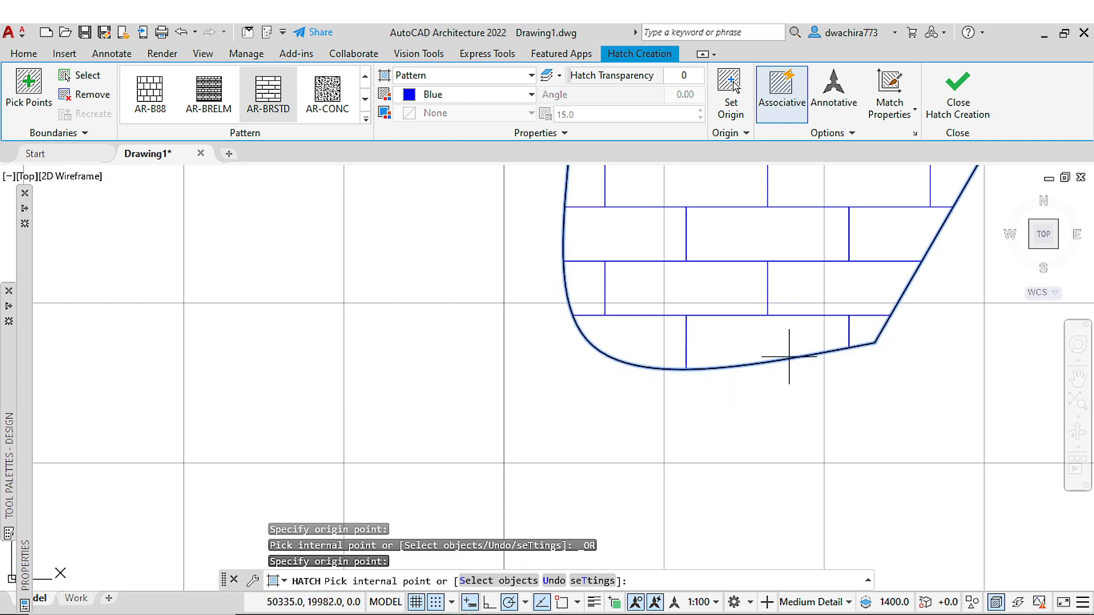
pyautogui.scroll(-6, 650, 444)
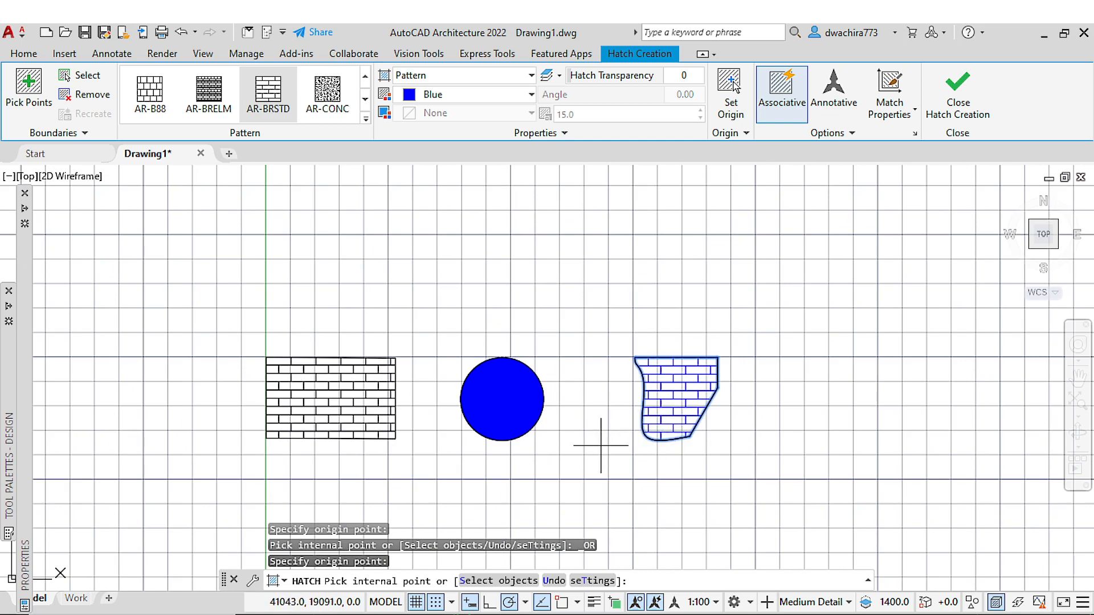
pyautogui.scroll(2, 518, 433)
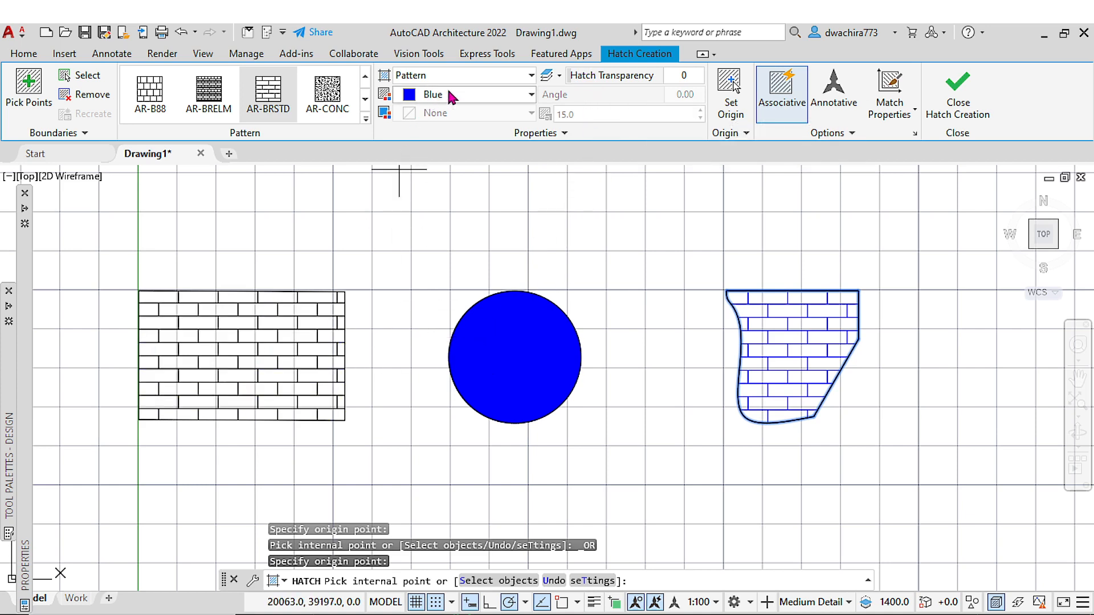
pyautogui.click(512, 345)
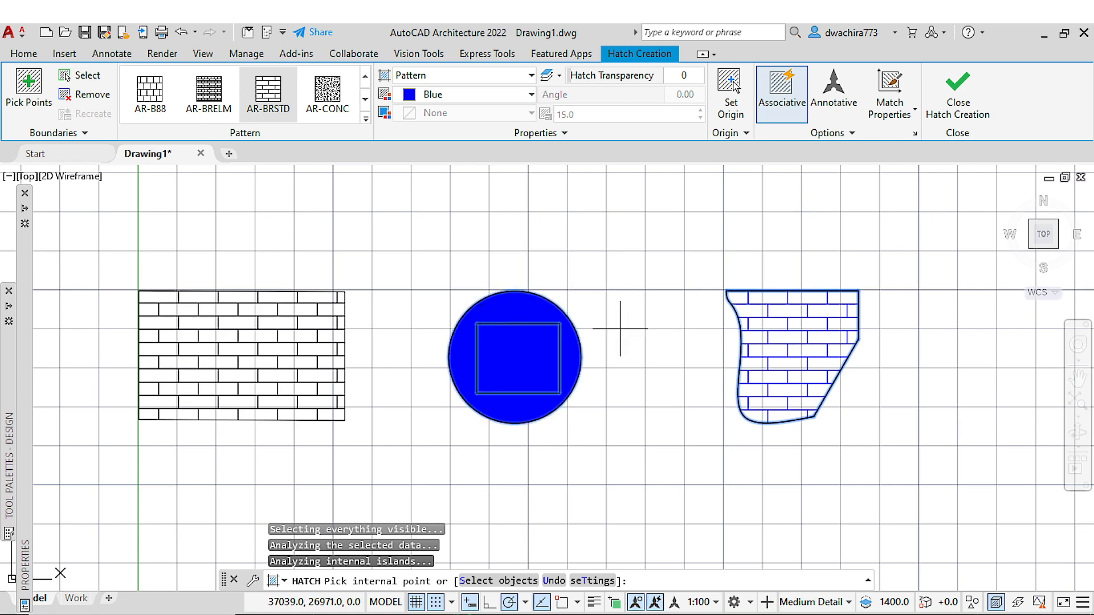
pyautogui.press('Escape')
# Set the transparency of the circle's solid blue hatch to 50
pyautogui.click(513, 310)
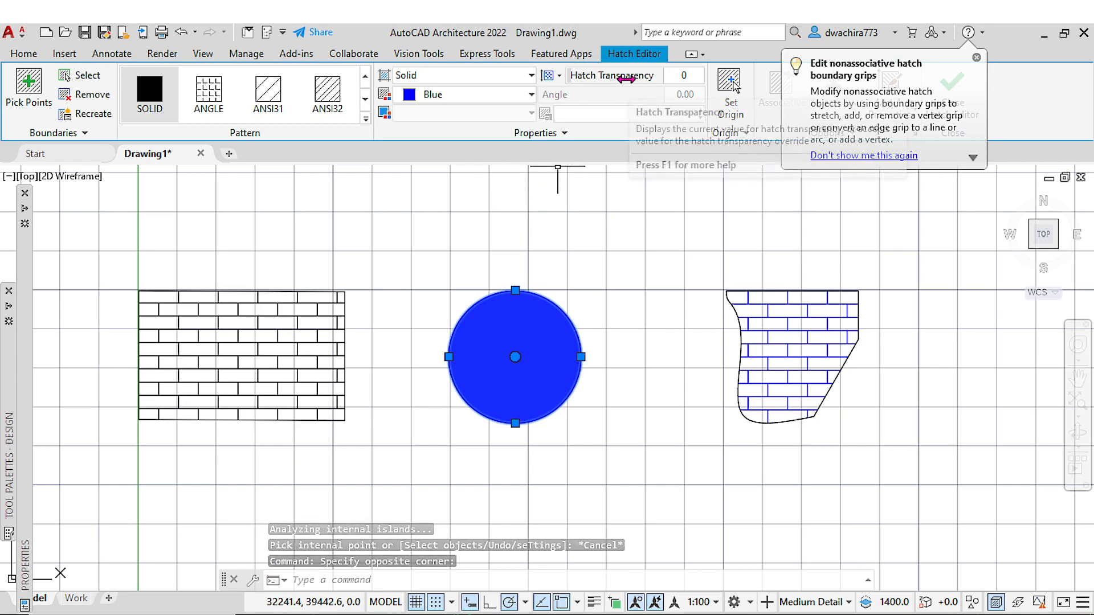
pyautogui.click(560, 76)
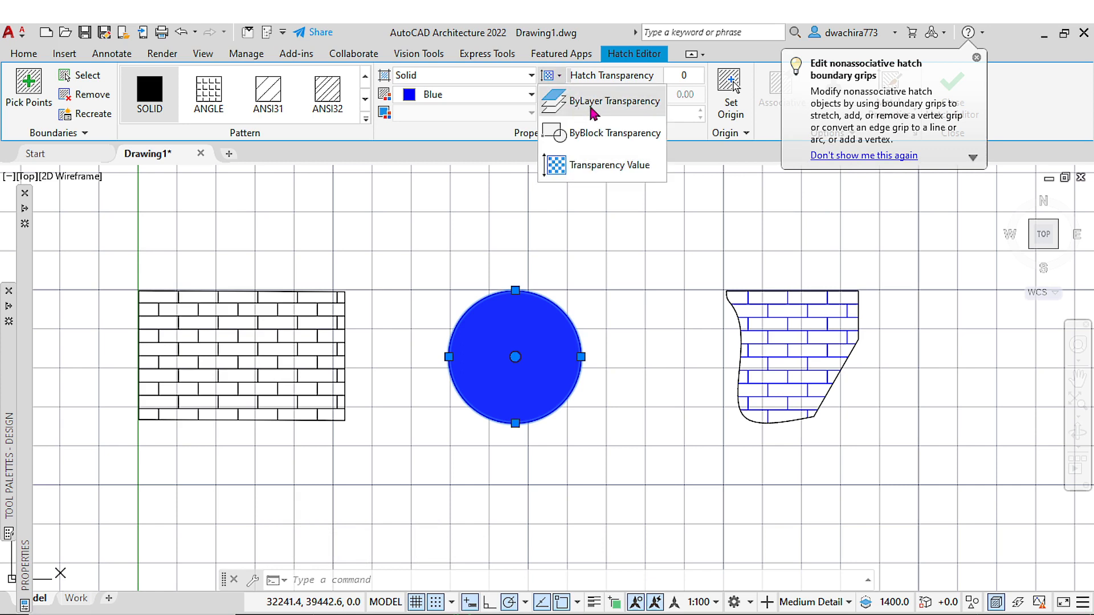
pyautogui.click(559, 77)
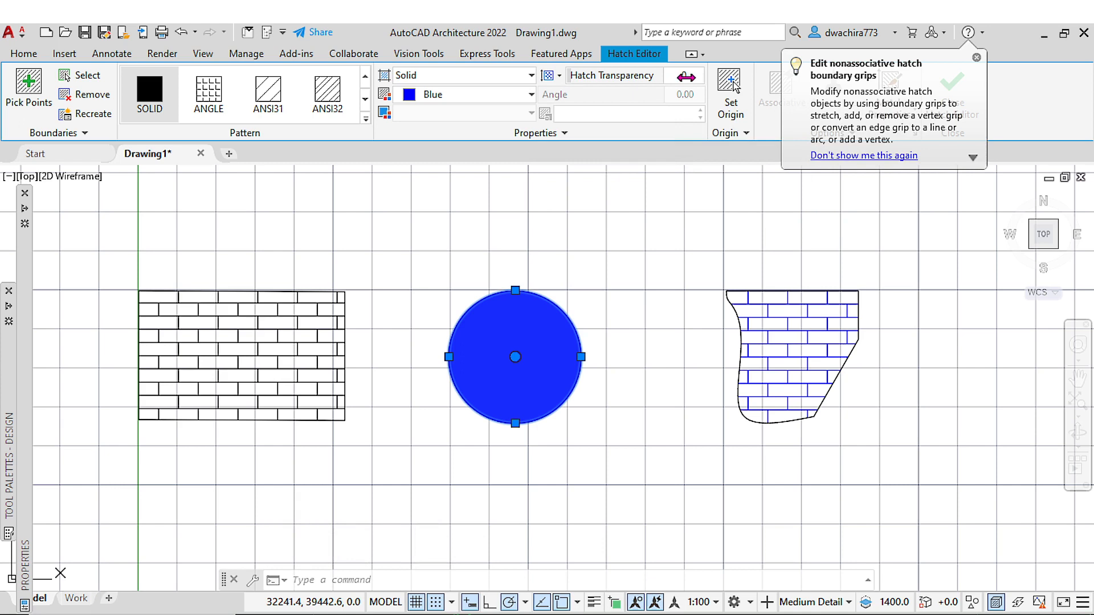
pyautogui.click(686, 79)
pyautogui.press('Return')
# Set the transparency of the circle's solid blue hatch to 80 and deselect it
pyautogui.scroll(5, 481, 354)
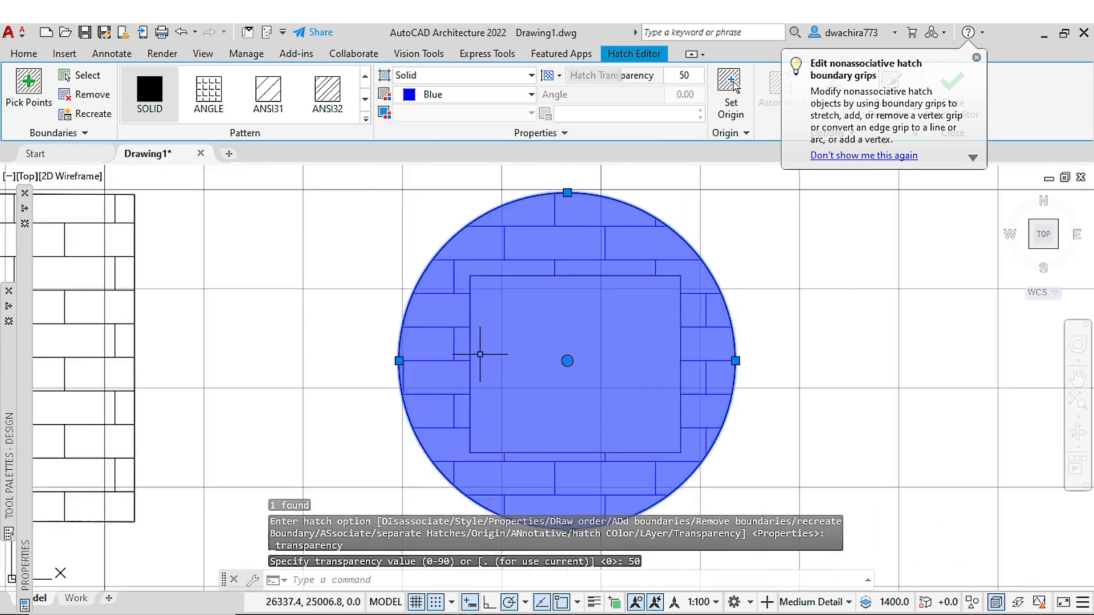
pyautogui.moveTo(481, 345); pyautogui.dragTo(481, 330, button='middle')
pyautogui.scroll(-2, 481, 318)
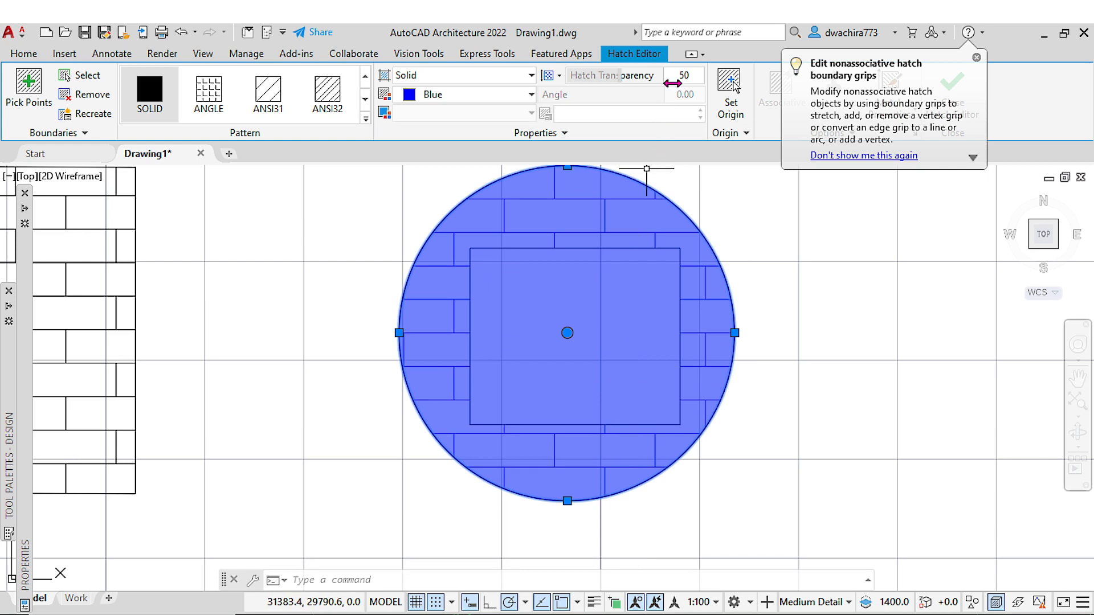
pyautogui.click(689, 76)
pyautogui.press('Return')
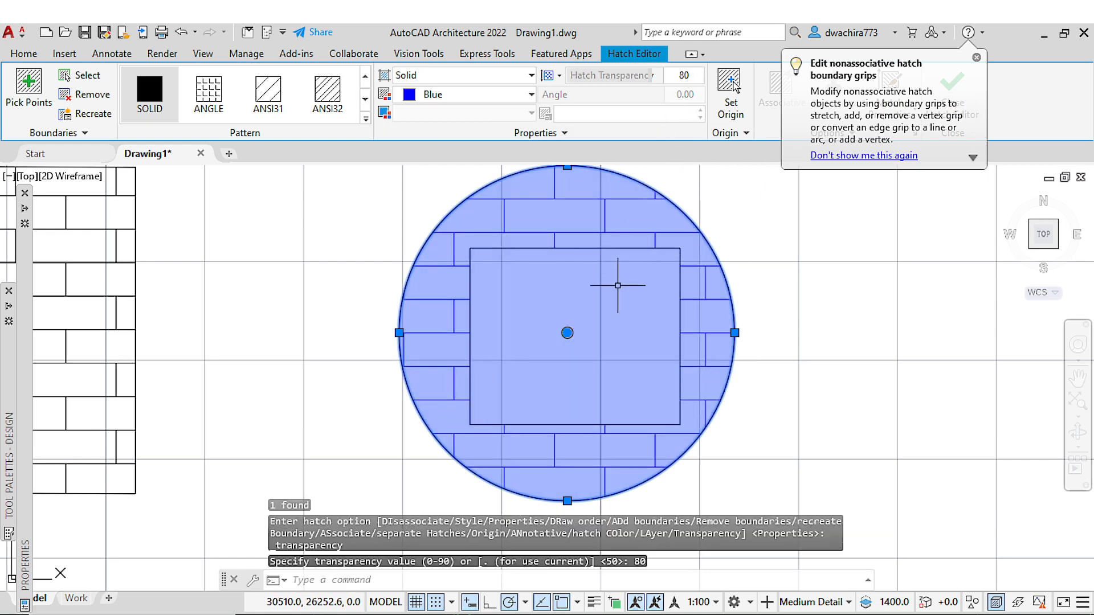
pyautogui.moveTo(620, 286); pyautogui.dragTo(611, 247, button='middle')
pyautogui.press('Escape')
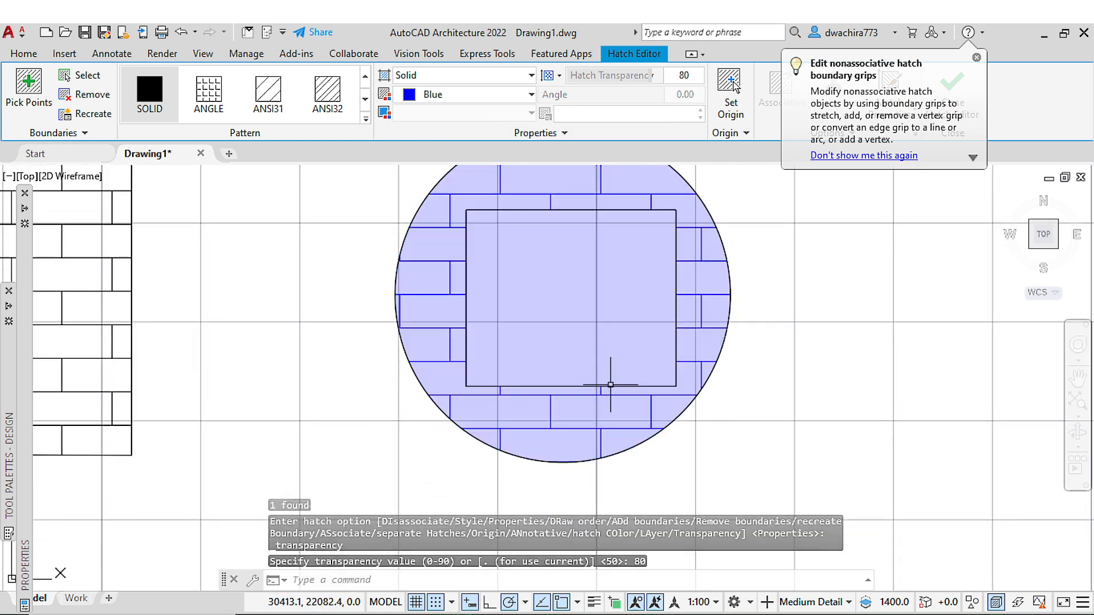
pyautogui.moveTo(587, 440); pyautogui.dragTo(592, 492, button='middle')
pyautogui.moveTo(545, 305); pyautogui.dragTo(542, 266, button='middle')
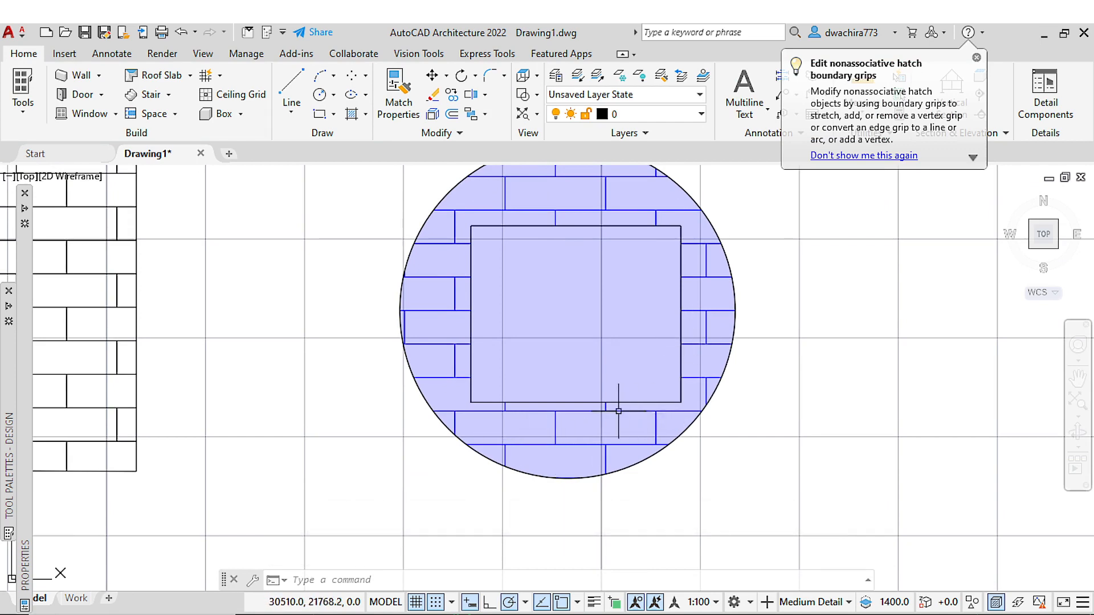
pyautogui.click(470, 259)
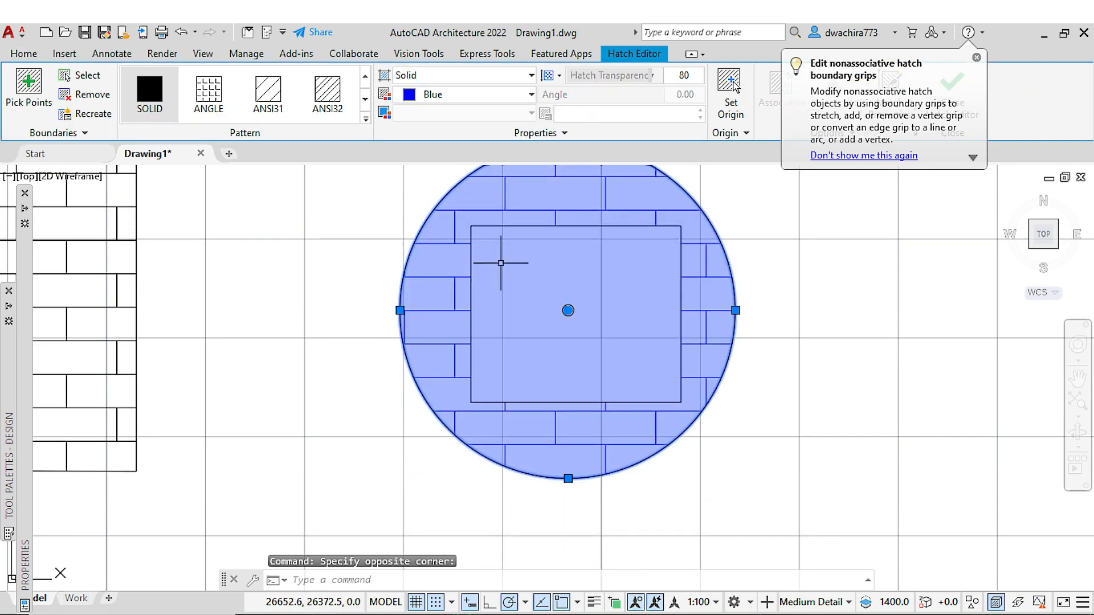
pyautogui.press('Escape')
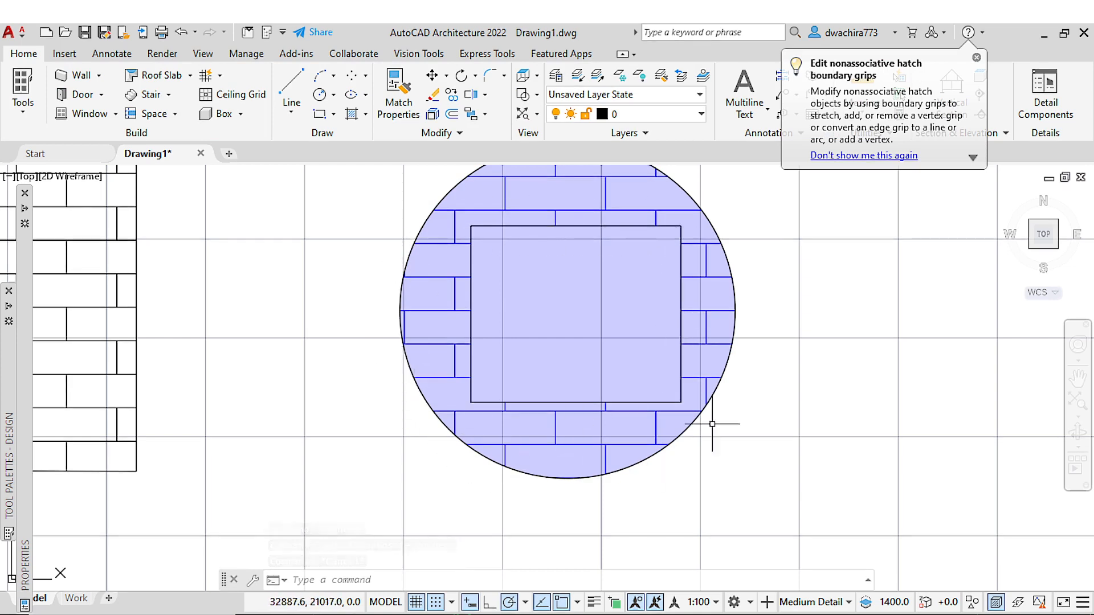
# Set the transparency of the irregular shape's blue brick hatch to 60
pyautogui.scroll(-4, 638, 403)
pyautogui.scroll(3, 637, 403)
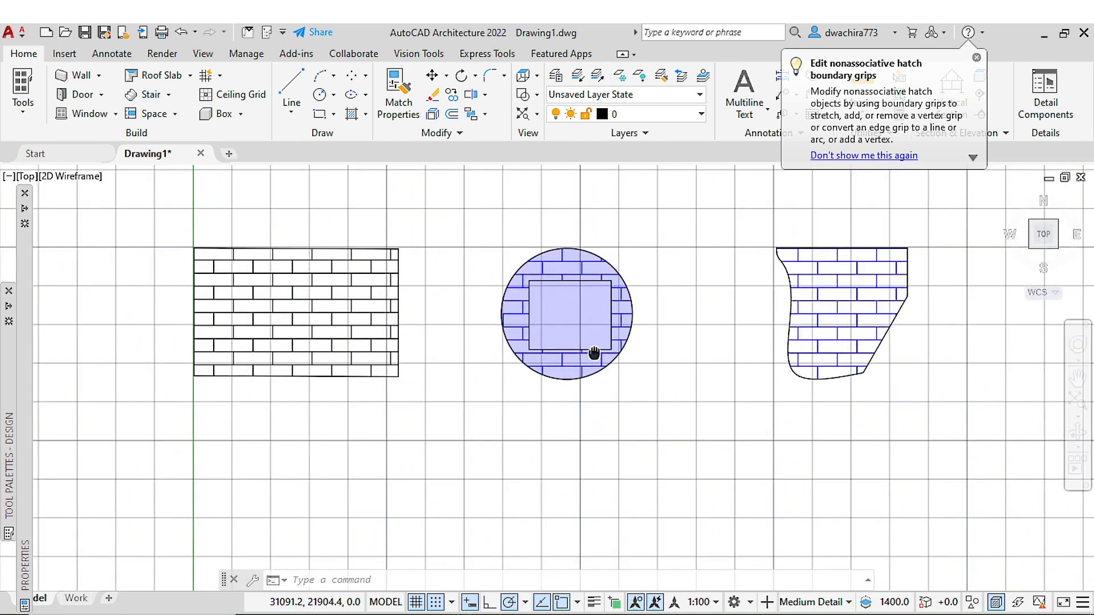
pyautogui.scroll(1, 862, 309)
pyautogui.scroll(5, 861, 309)
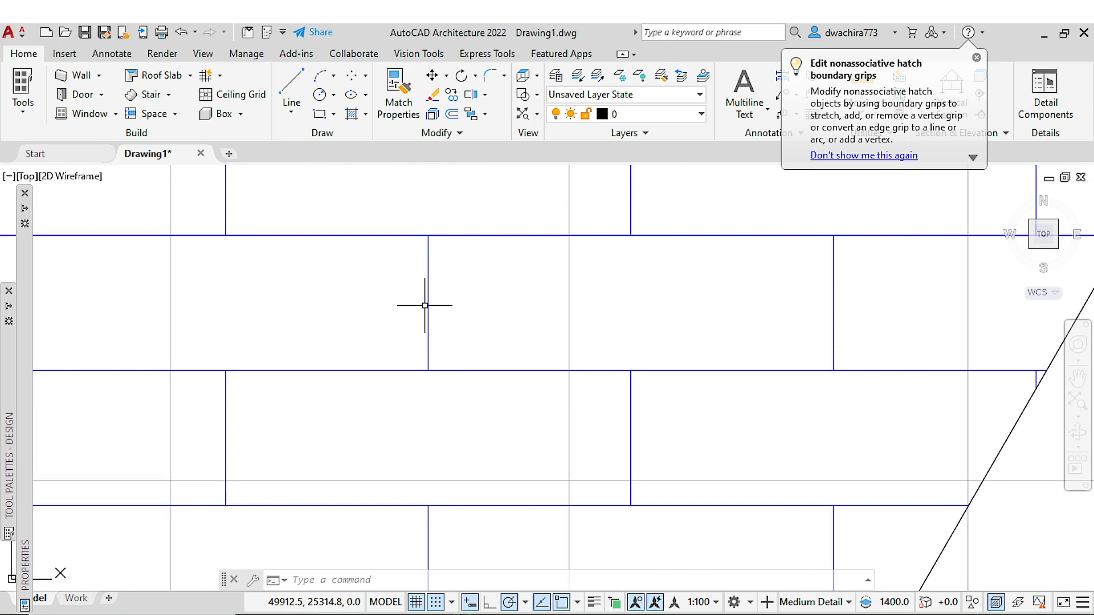
pyautogui.click(427, 298)
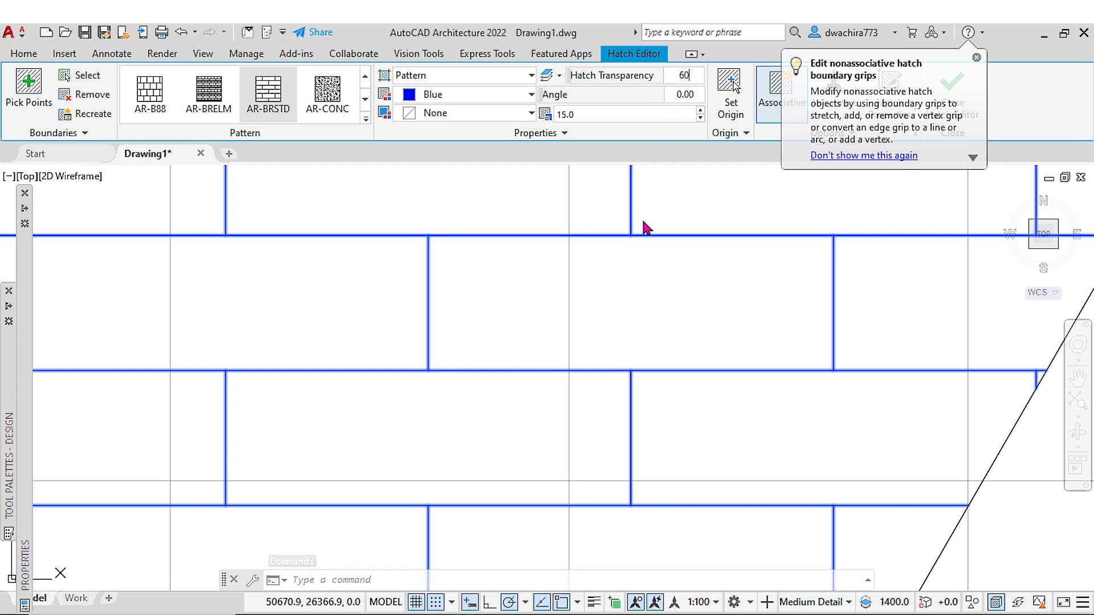
pyautogui.write('60')
pyautogui.press('Return')
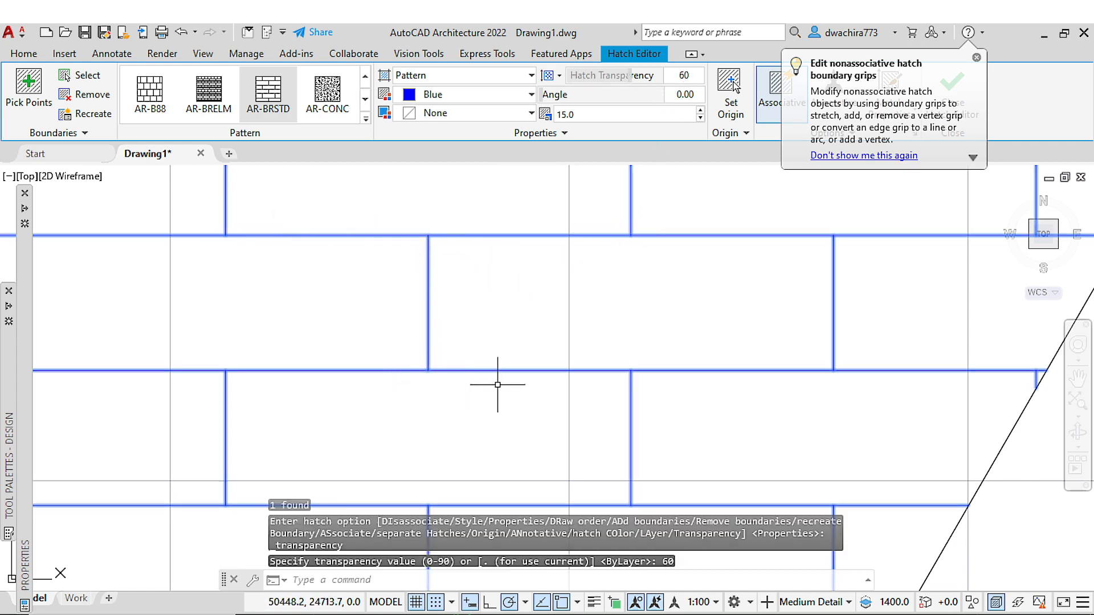
# Set the transparency of the irregular shape's brick hatch to 0 and deselect it
pyautogui.scroll(-6, 507, 379)
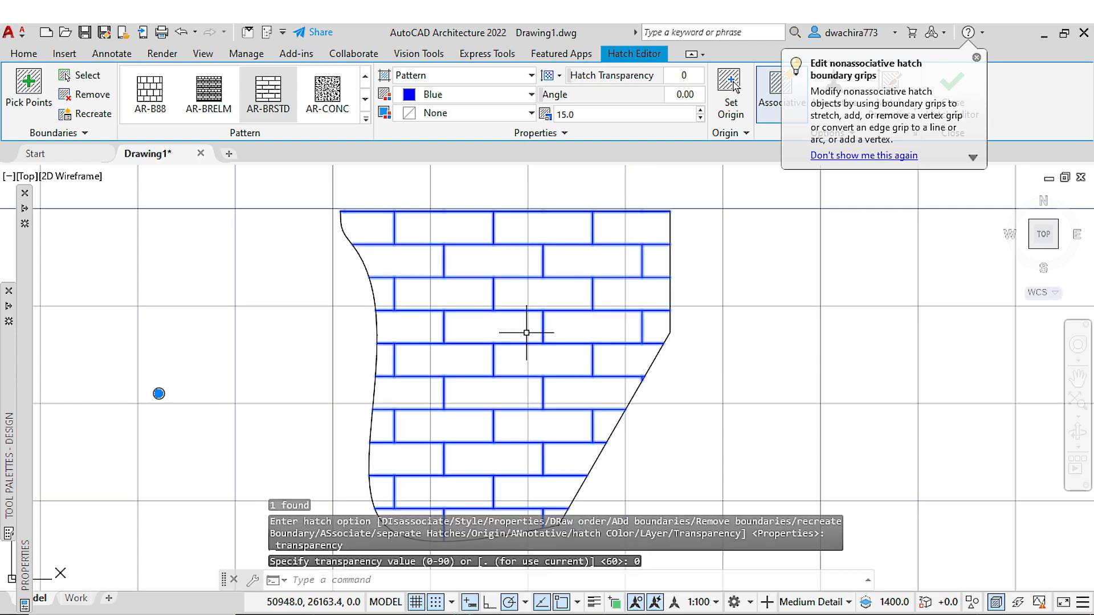
pyautogui.moveTo(528, 330); pyautogui.dragTo(586, 291, button='middle')
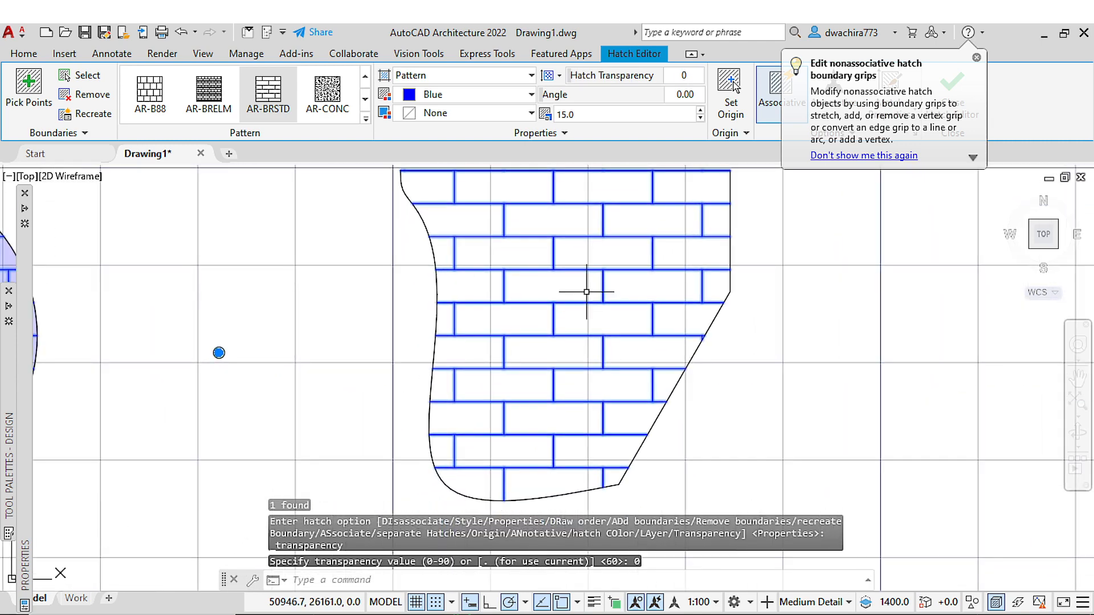
pyautogui.moveTo(496, 345)
pyautogui.mouseDown(button='middle')
pyautogui.moveTo(871, 325)
pyautogui.moveTo(716, 319)
pyautogui.moveTo(788, 320)
pyautogui.mouseUp(button='middle')
pyautogui.press('Escape')
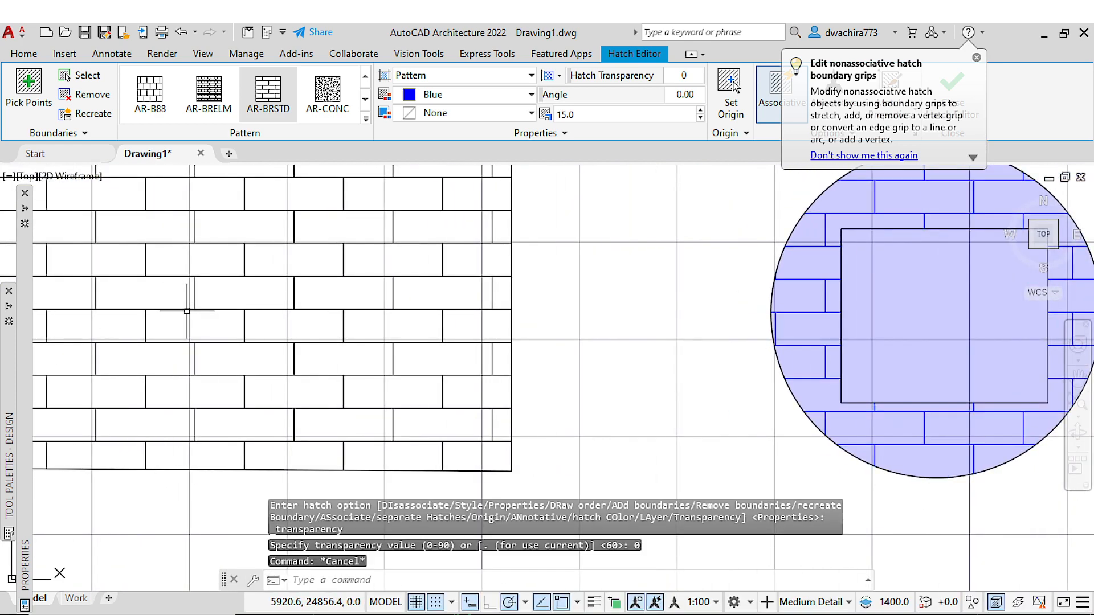
# Set the angle of the rectangle's black brick hatch to 30 degrees and deselect it
pyautogui.click(188, 310)
pyautogui.press('Escape')
pyautogui.click(195, 307)
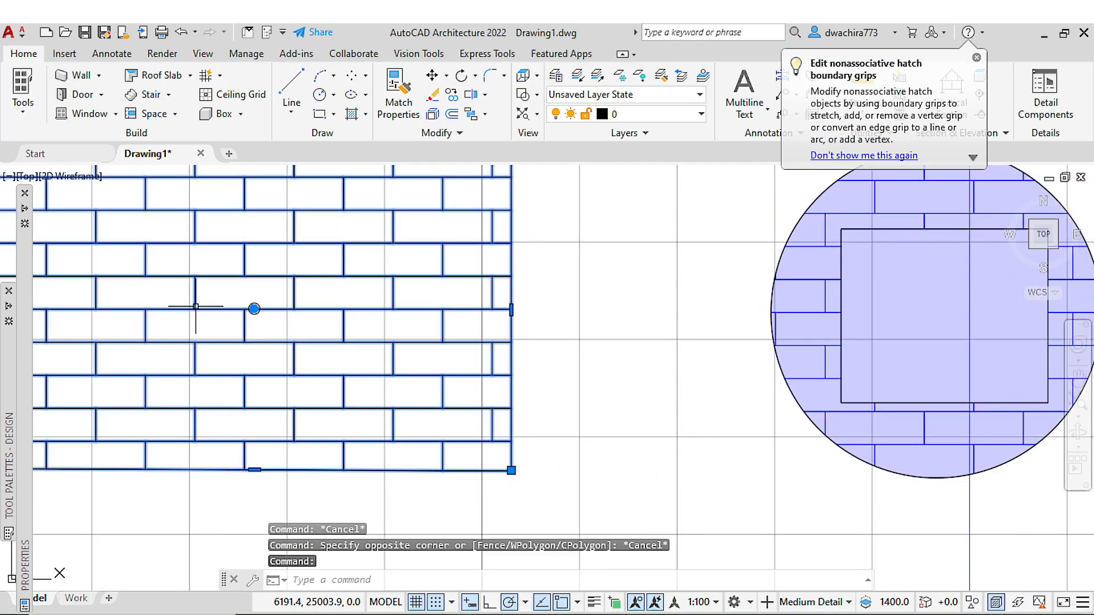
pyautogui.moveTo(595, 220); pyautogui.dragTo(744, 196, button='middle')
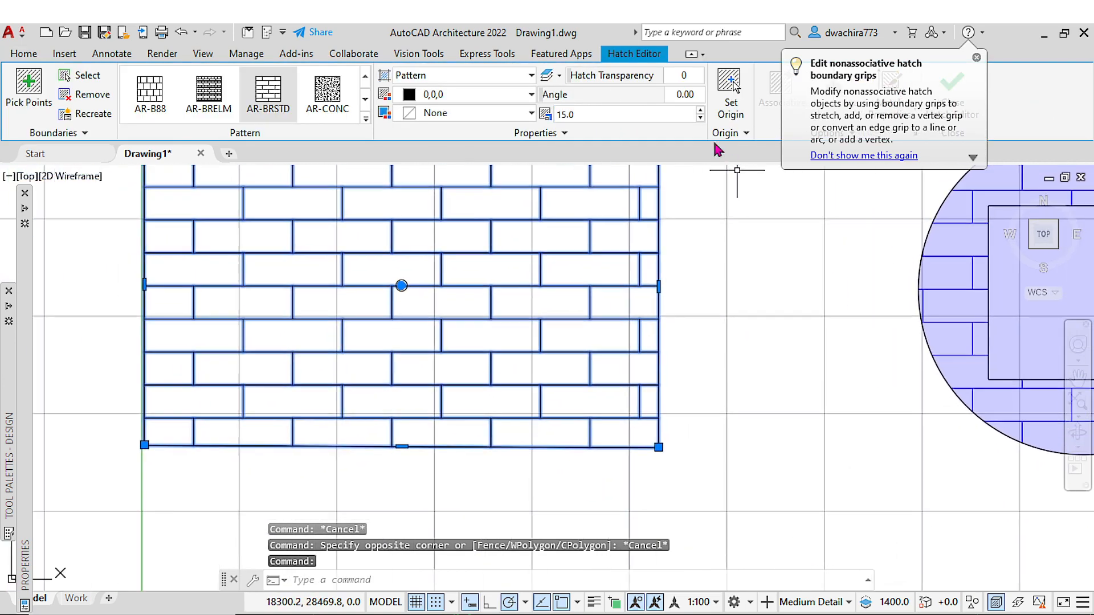
pyautogui.click(687, 94)
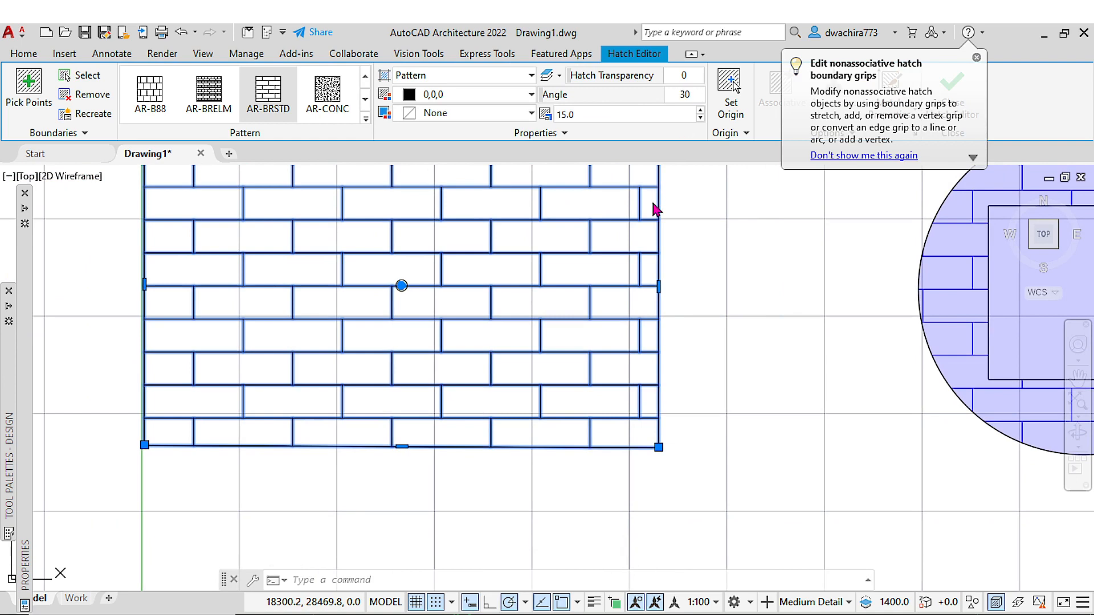
pyautogui.click(977, 57)
pyautogui.press('Escape')
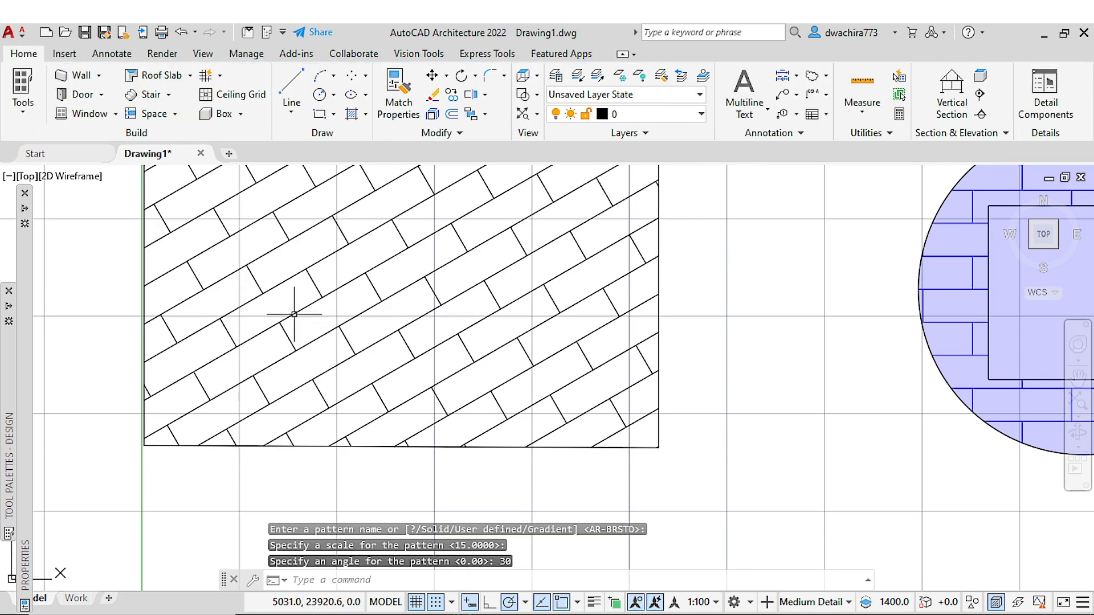
# Set the angle of the rectangle's black brick hatch to 45 degrees and deselect it
pyautogui.moveTo(342, 357); pyautogui.dragTo(370, 453, button='middle')
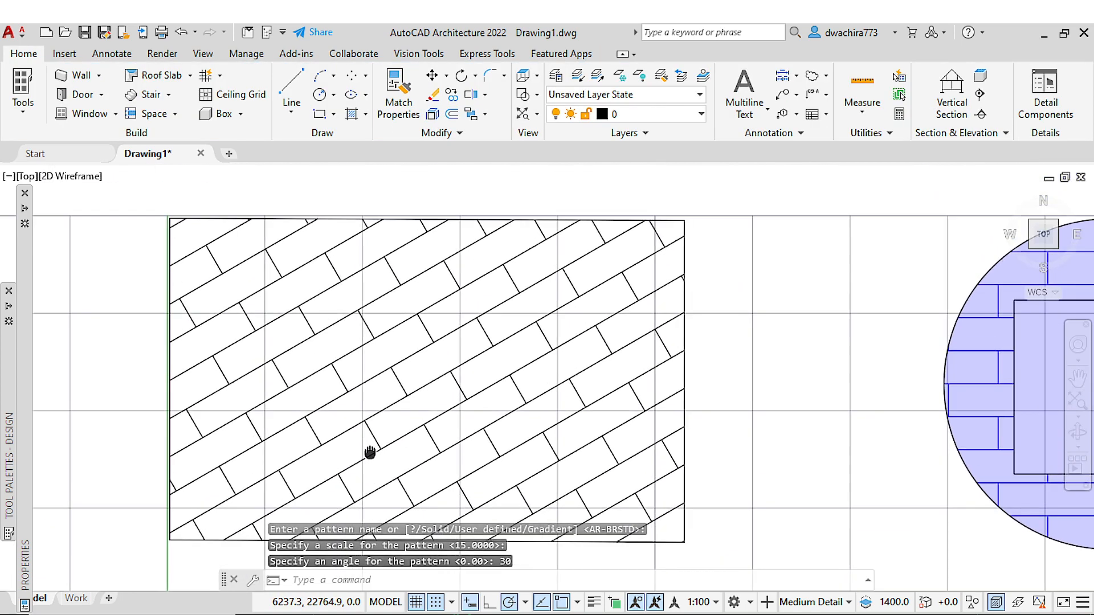
pyautogui.moveTo(370, 415); pyautogui.dragTo(381, 369, button='middle')
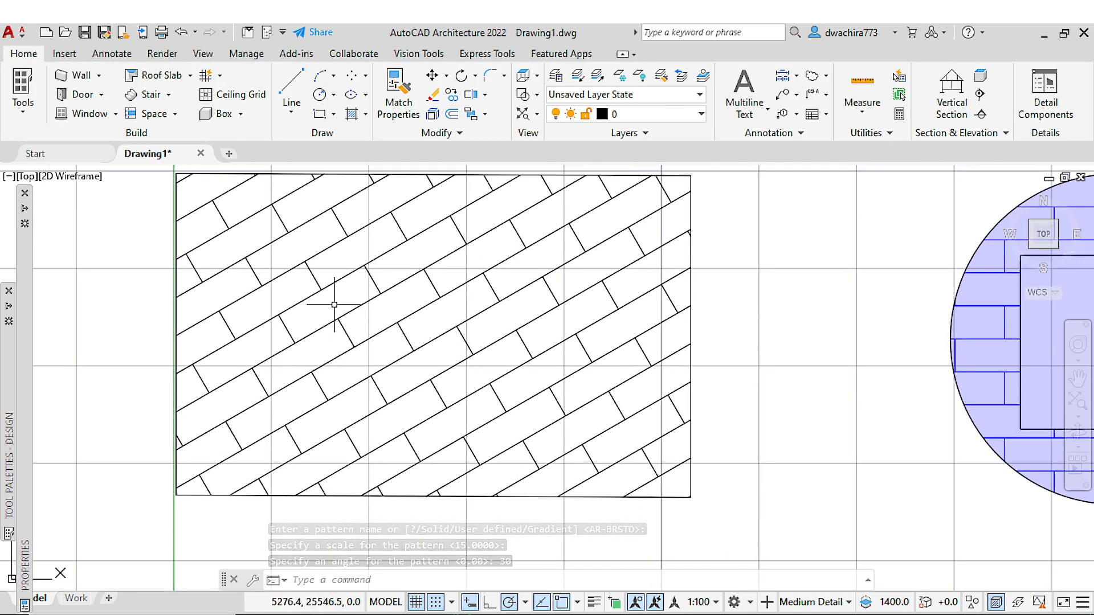
pyautogui.click(347, 337)
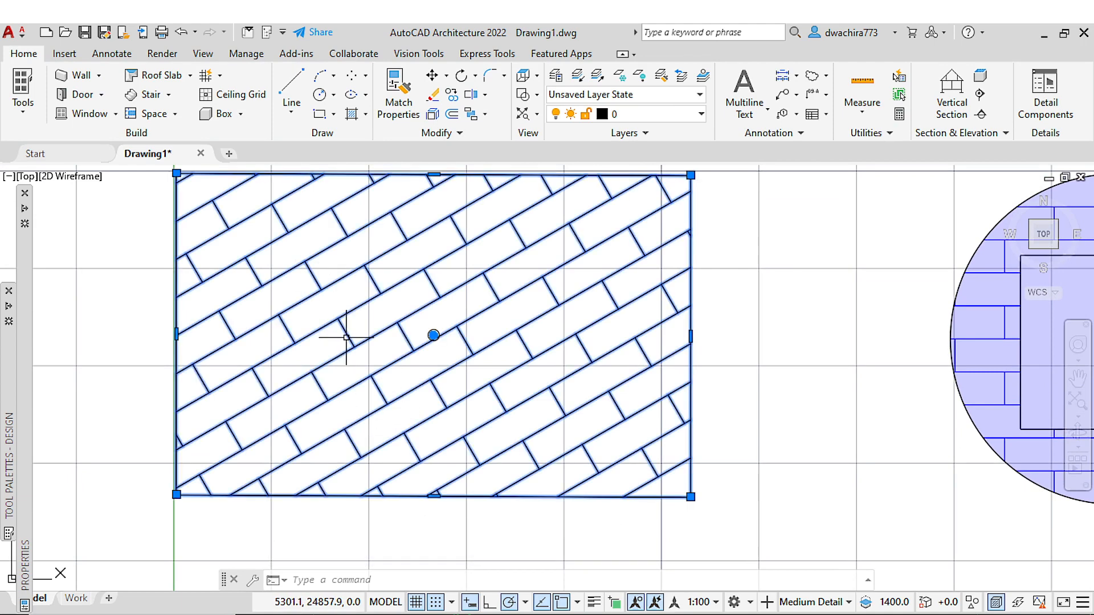
pyautogui.click(686, 95)
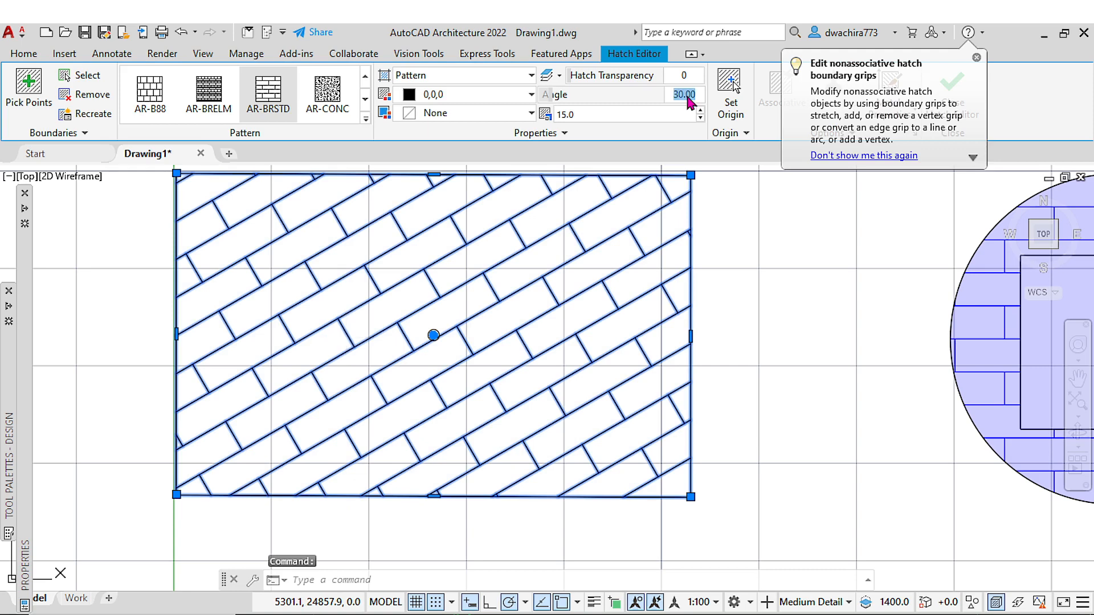
pyautogui.press('BackSpace')
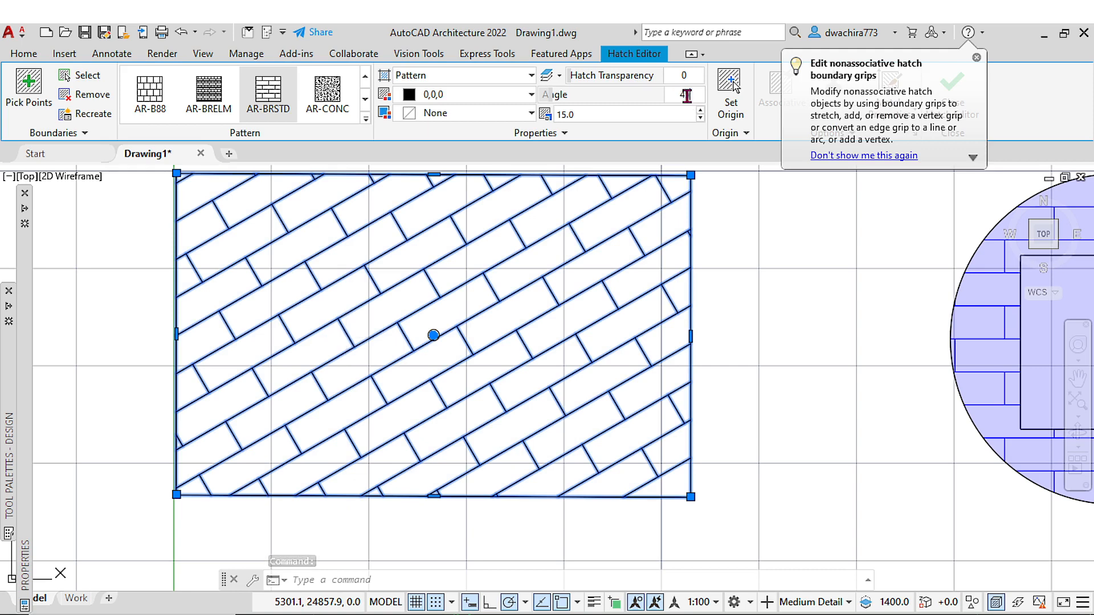
pyautogui.write('45')
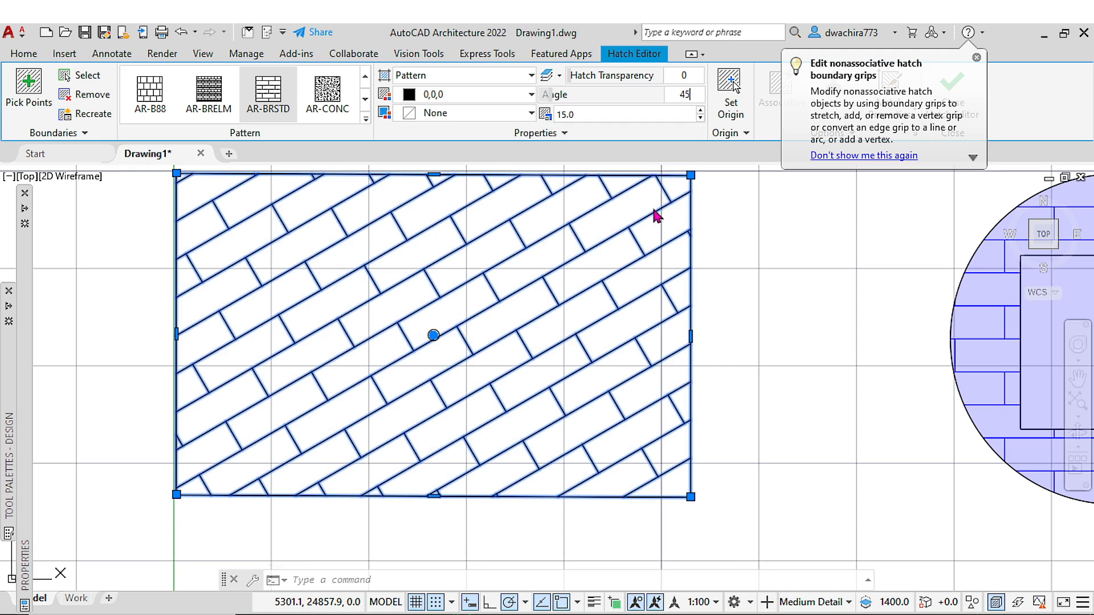
pyautogui.click(977, 58)
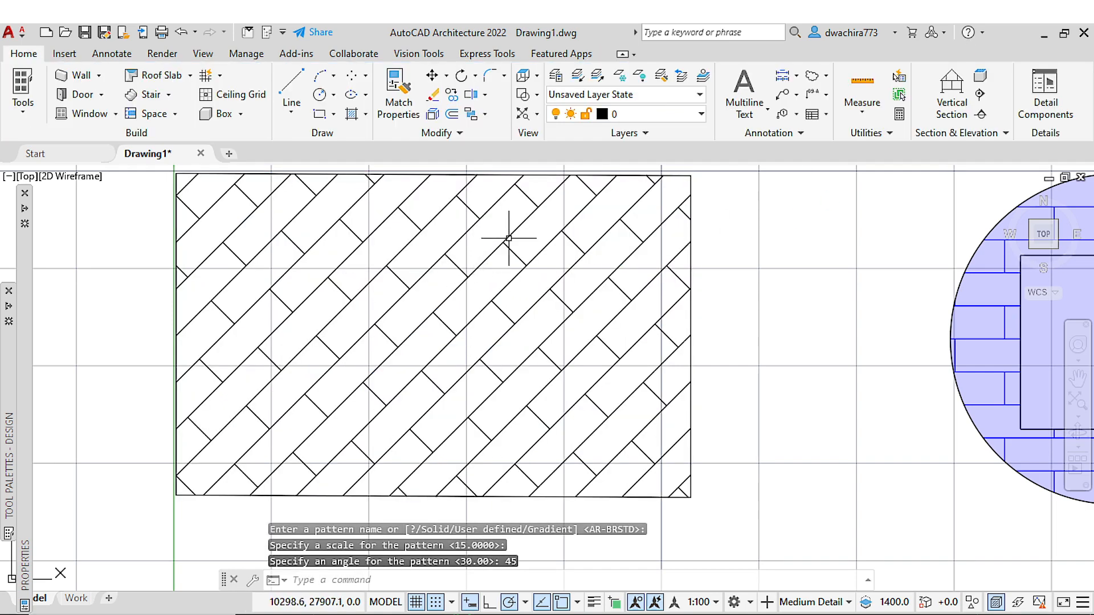
# Set the angle of the rectangle's brick hatch to 0 degrees and deselect it
pyautogui.click(565, 233)
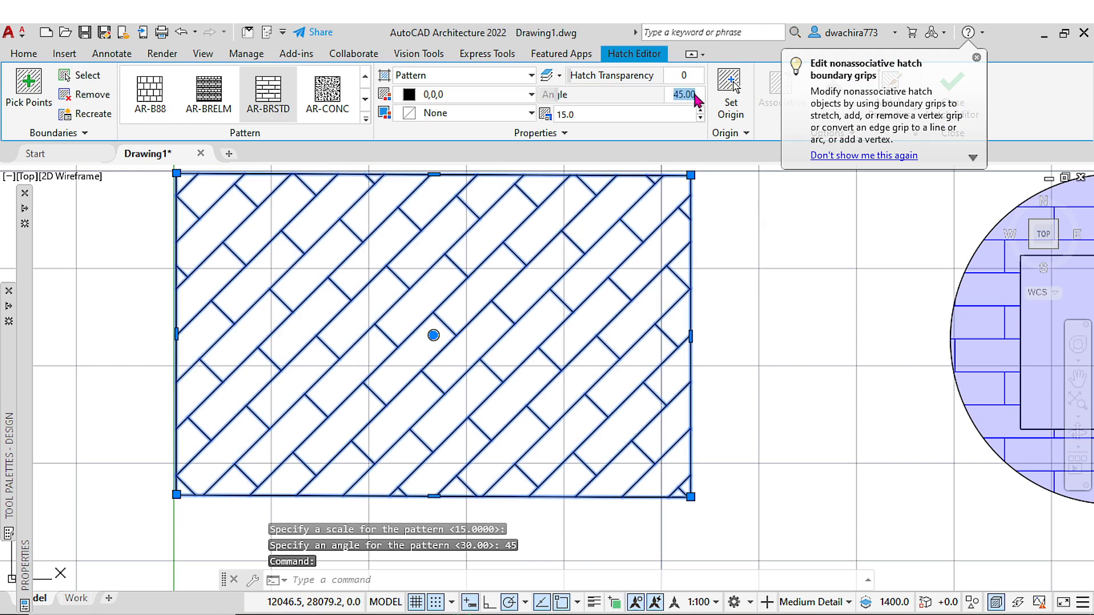
pyautogui.write('0')
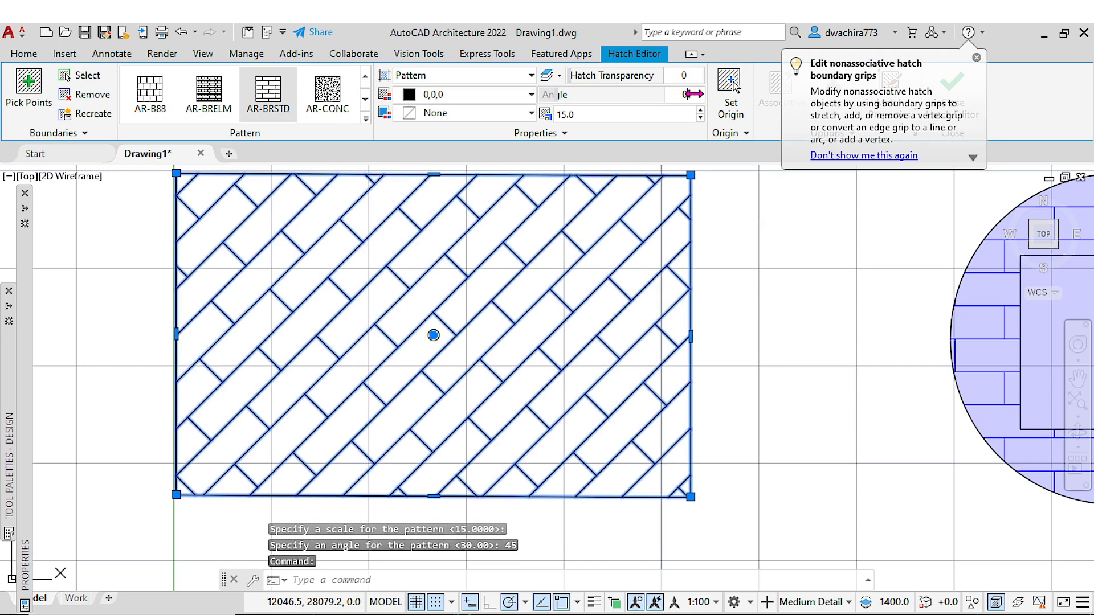
pyautogui.click(976, 57)
pyautogui.press('Escape')
# Erase the brick hatch from the rectangle, keeping its outline
pyautogui.scroll(-2, 623, 295)
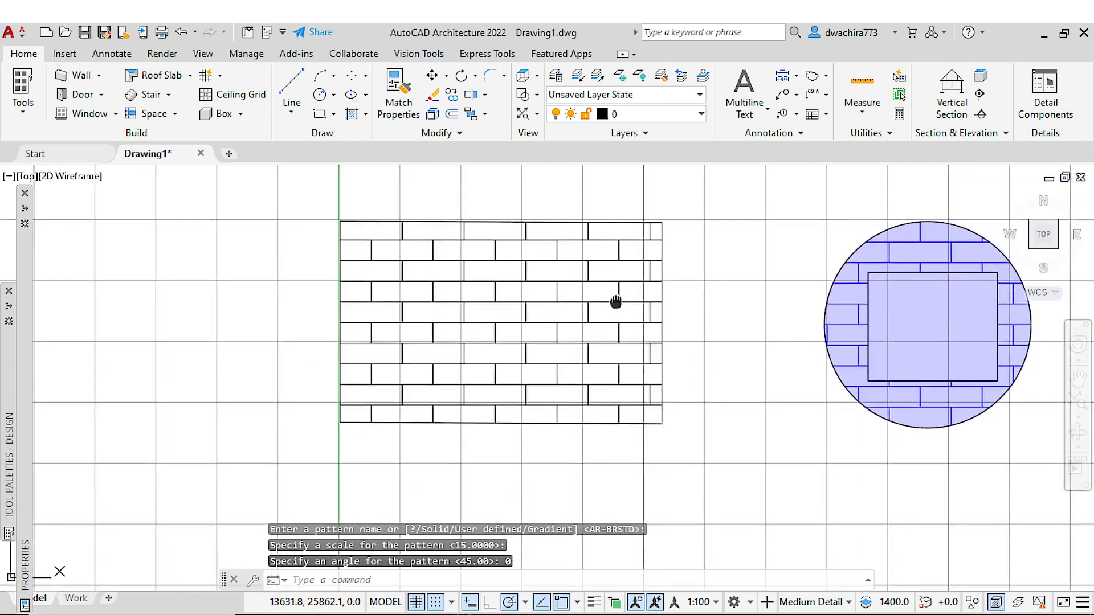
pyautogui.moveTo(616, 302)
pyautogui.mouseDown(button='middle')
pyautogui.moveTo(584, 262)
pyautogui.moveTo(447, 271)
pyautogui.moveTo(376, 260)
pyautogui.mouseUp(button='middle')
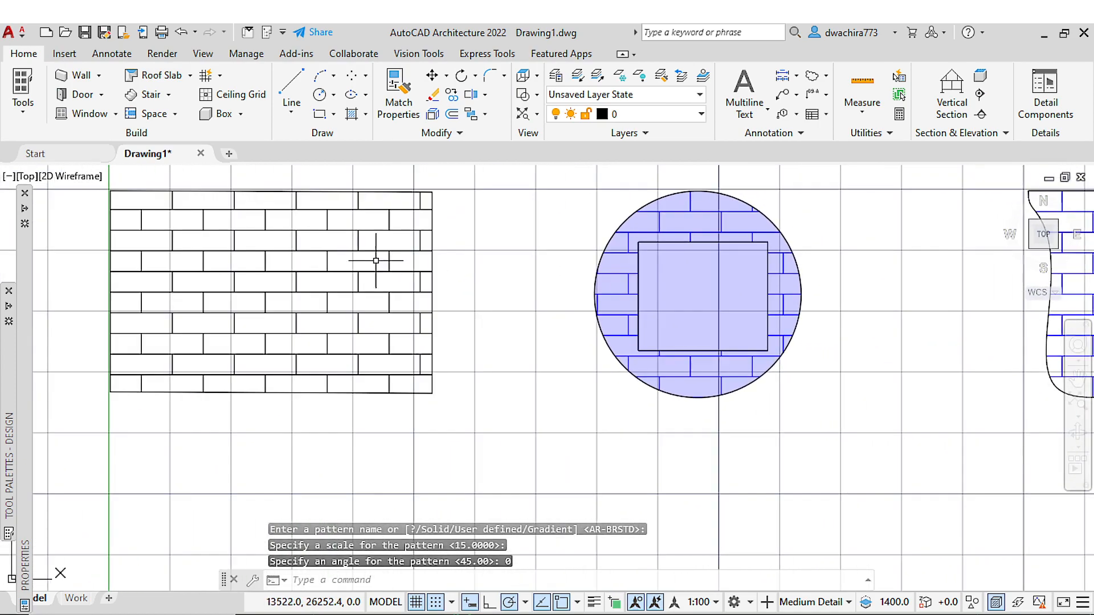
pyautogui.moveTo(623, 296); pyautogui.dragTo(776, 274, button='middle')
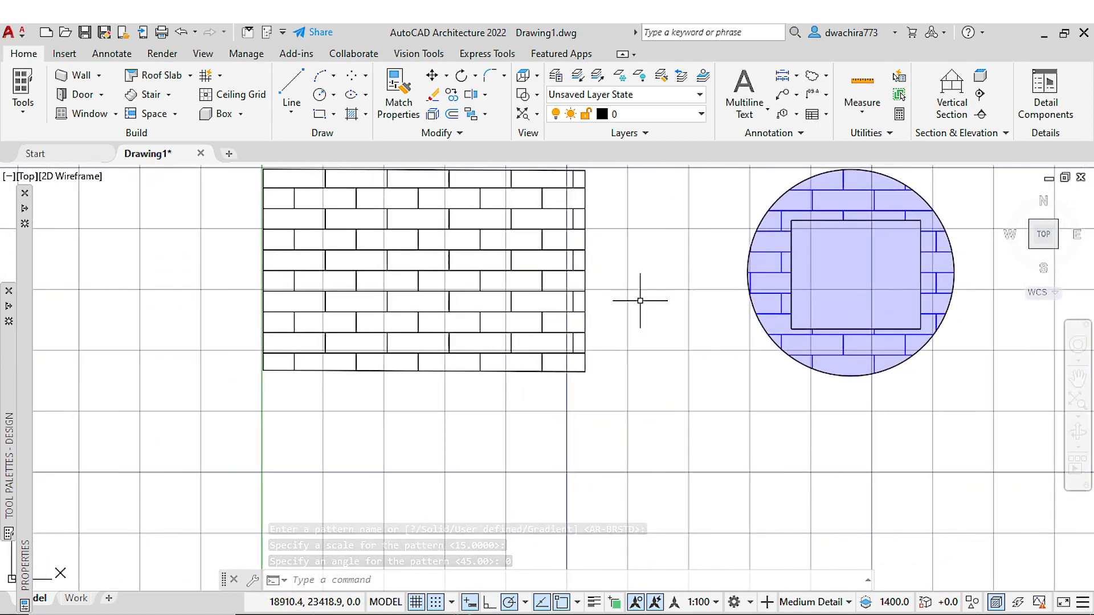
pyautogui.click(550, 274)
pyautogui.click(550, 269)
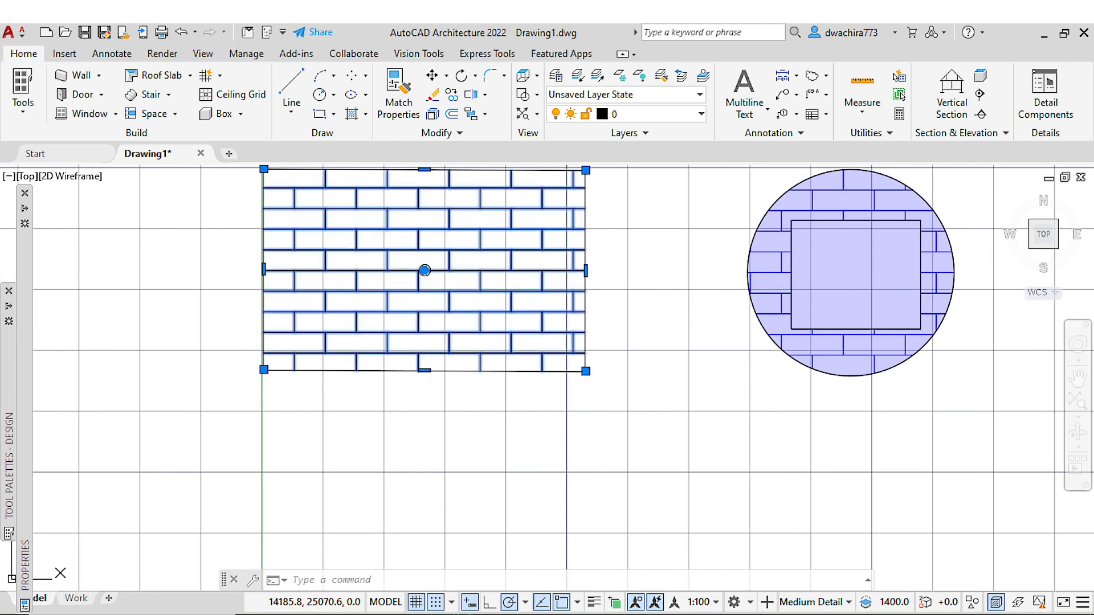
pyautogui.press('Delete')
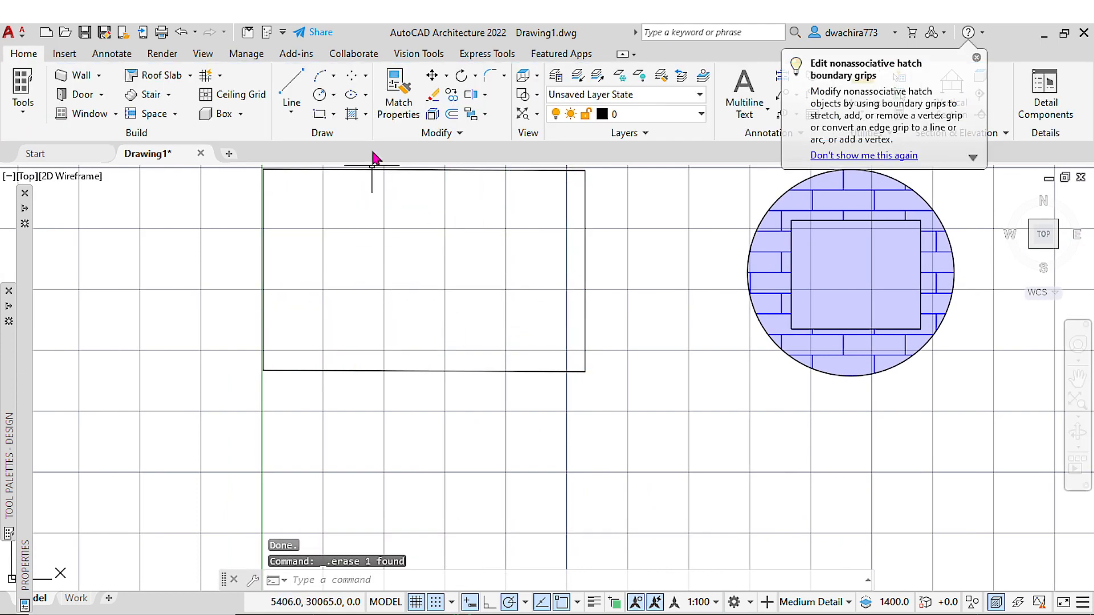
# Hatch the inside of the rectangle with the blue AR-BRSTD pattern, with Associative turned off
pyautogui.click(368, 114)
pyautogui.click(378, 175)
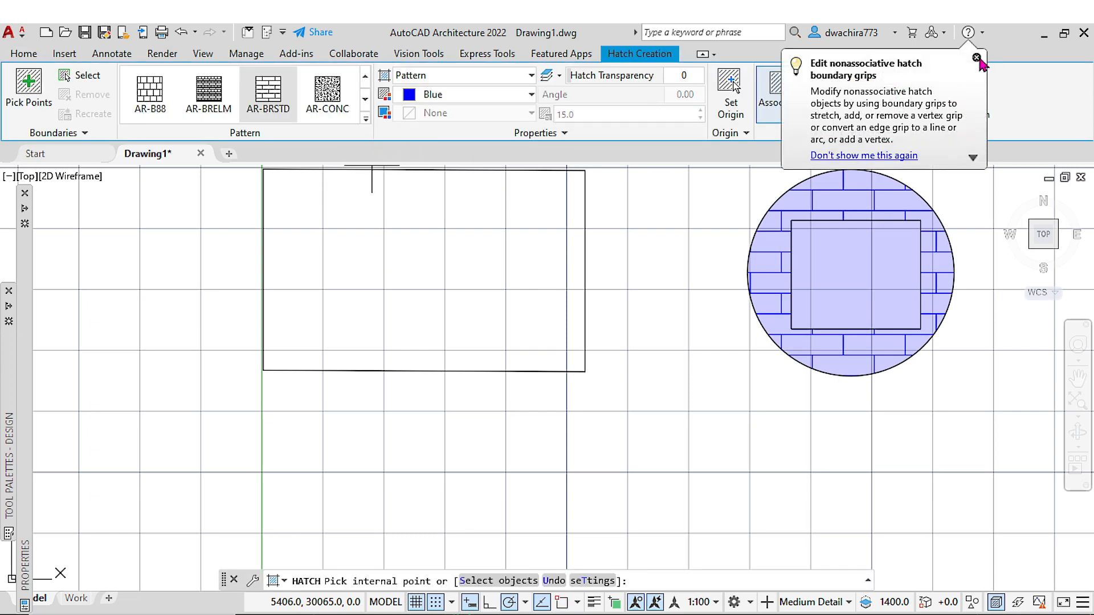
pyautogui.click(978, 59)
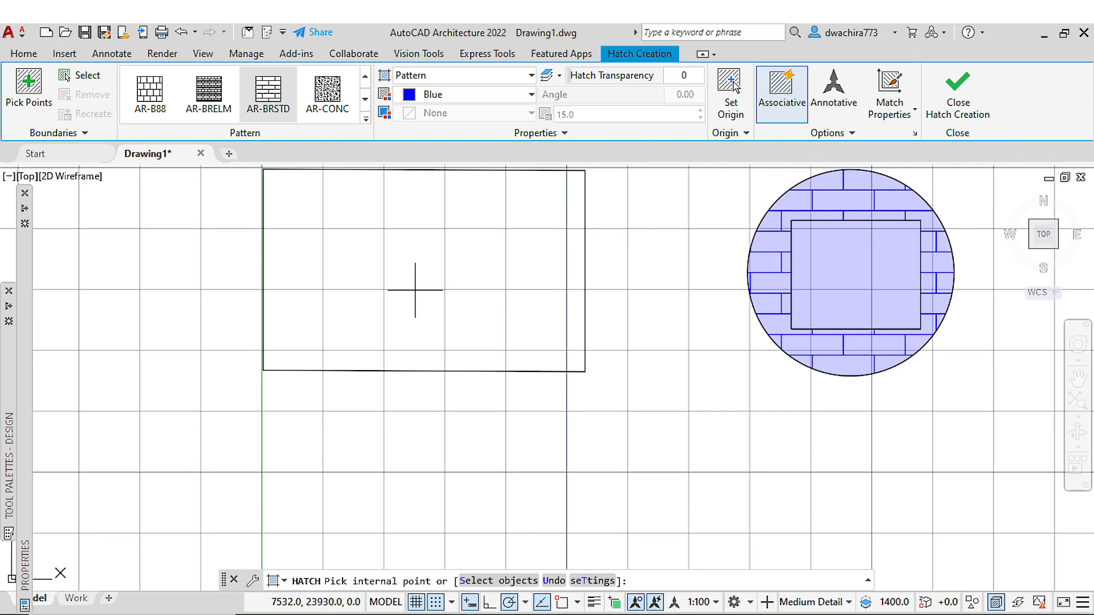
pyautogui.moveTo(416, 290); pyautogui.dragTo(525, 317, button='middle')
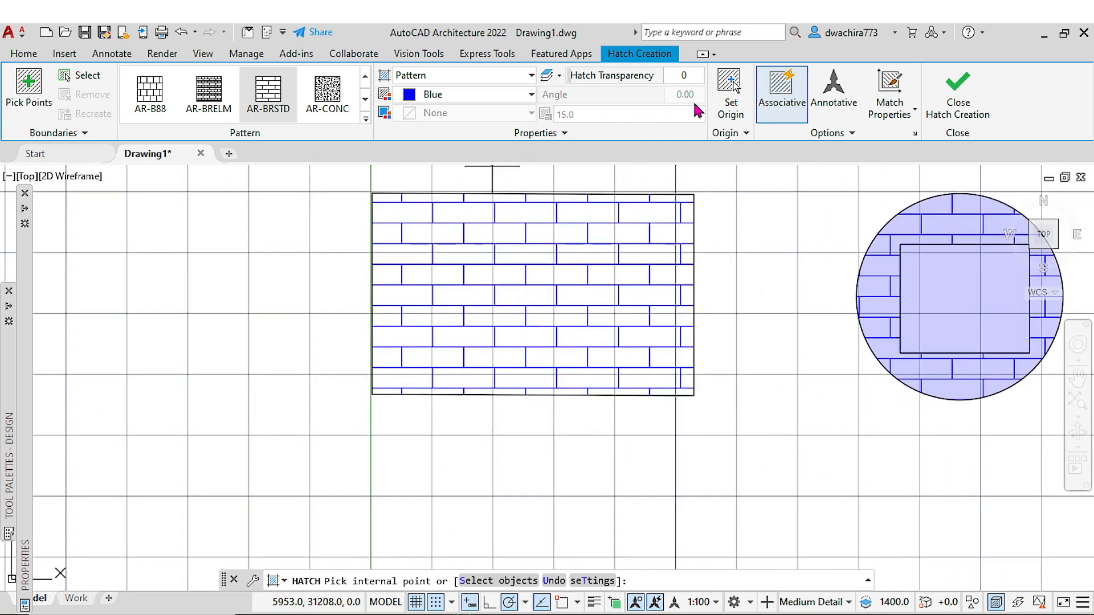
pyautogui.click(783, 94)
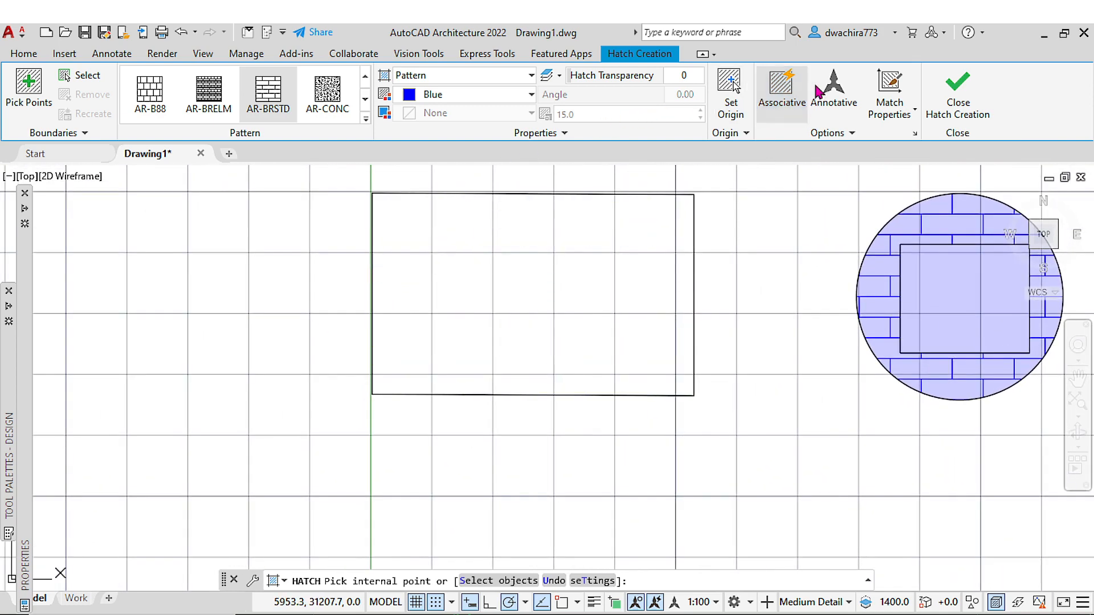
pyautogui.click(782, 105)
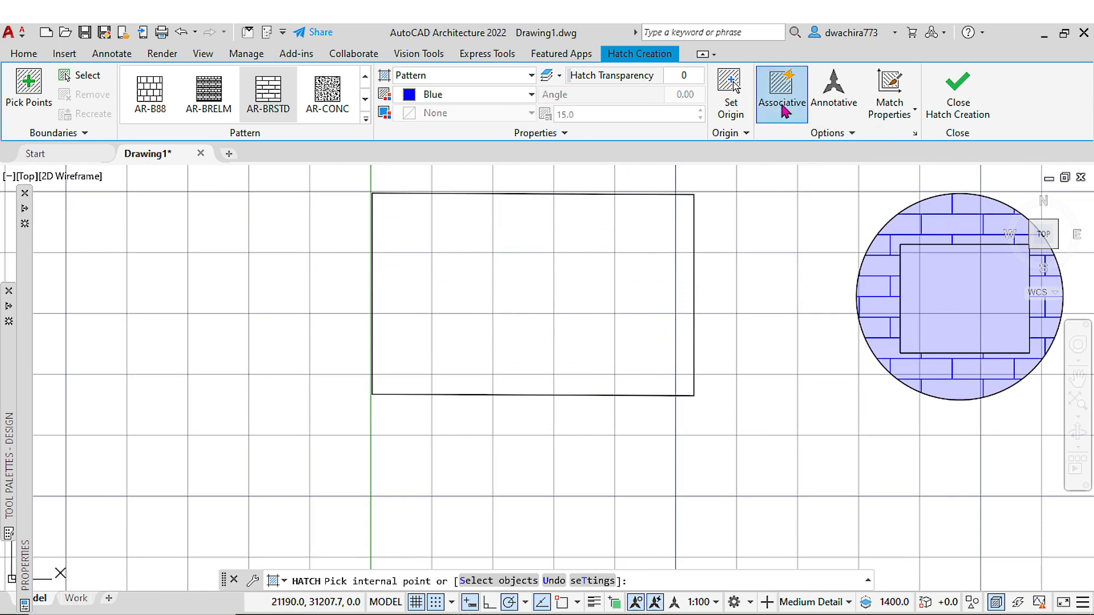
pyautogui.click(782, 103)
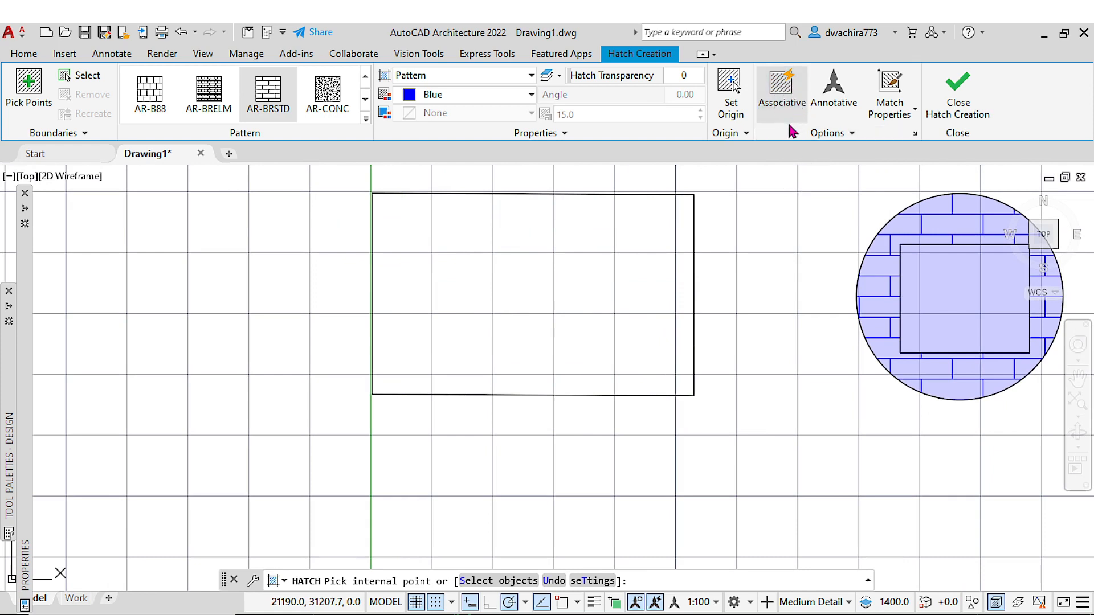
pyautogui.click(532, 288)
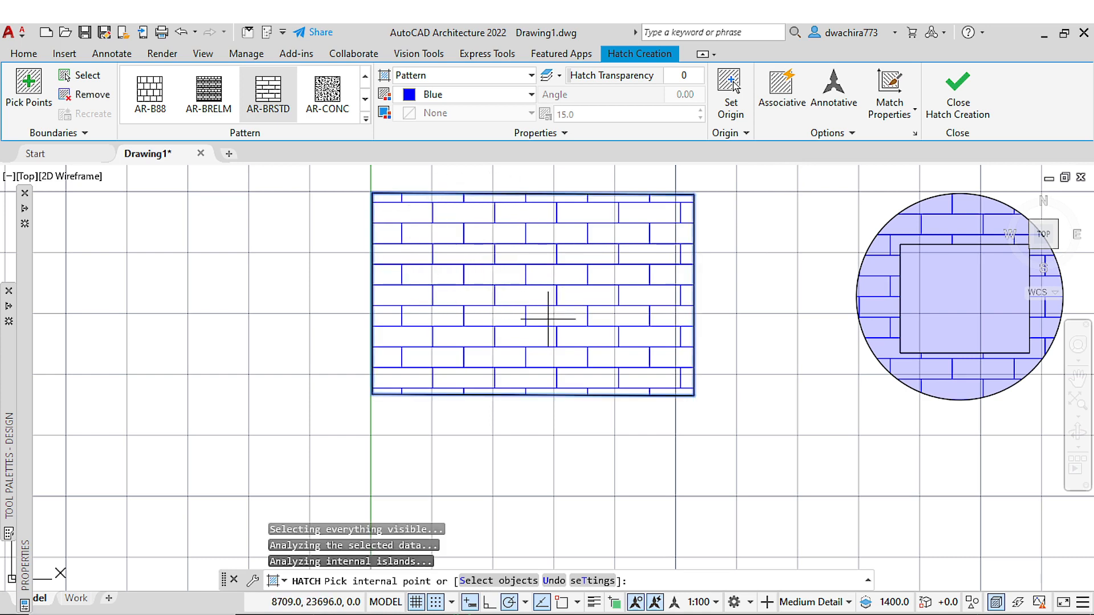
pyautogui.press('Escape')
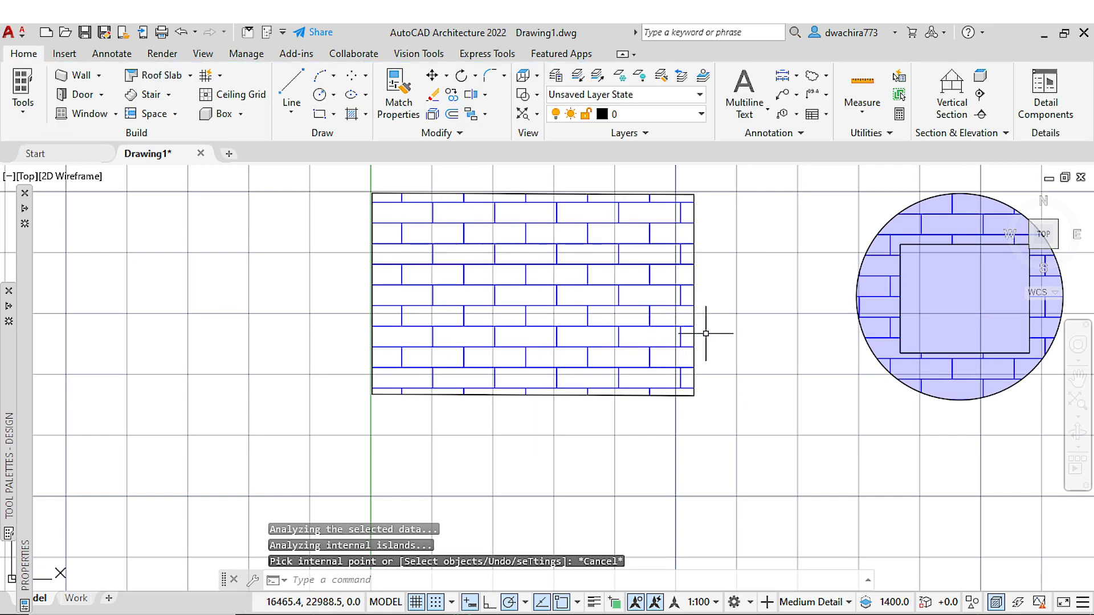
# Stretch the rectangle outline's edge nearest the circle outward with its midpoint grip and deselect the outline
pyautogui.scroll(5, 690, 322)
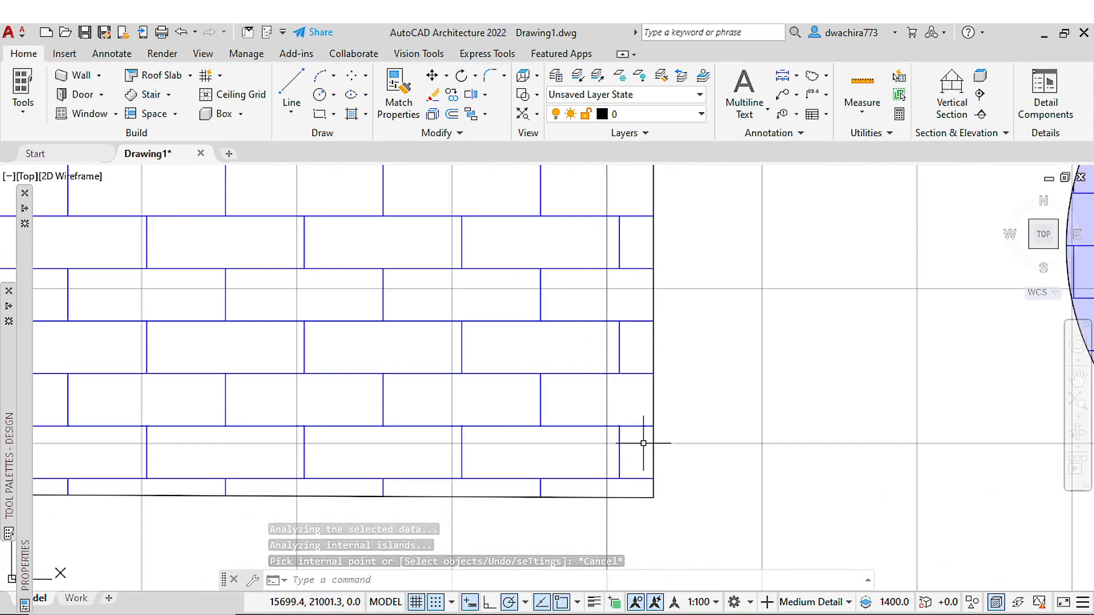
pyautogui.scroll(-6, 643, 442)
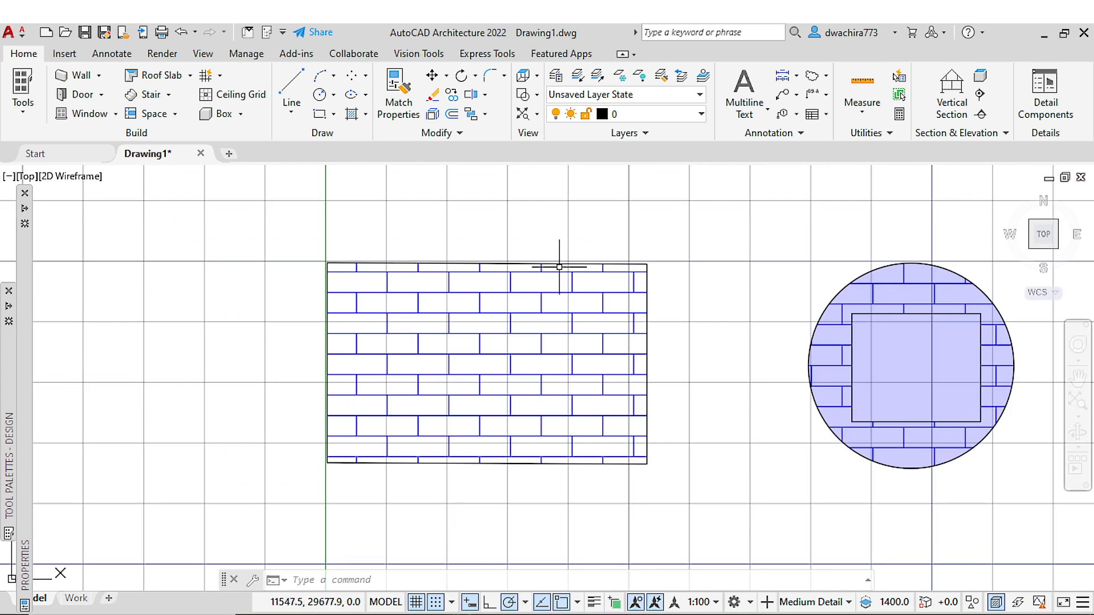
pyautogui.click(646, 345)
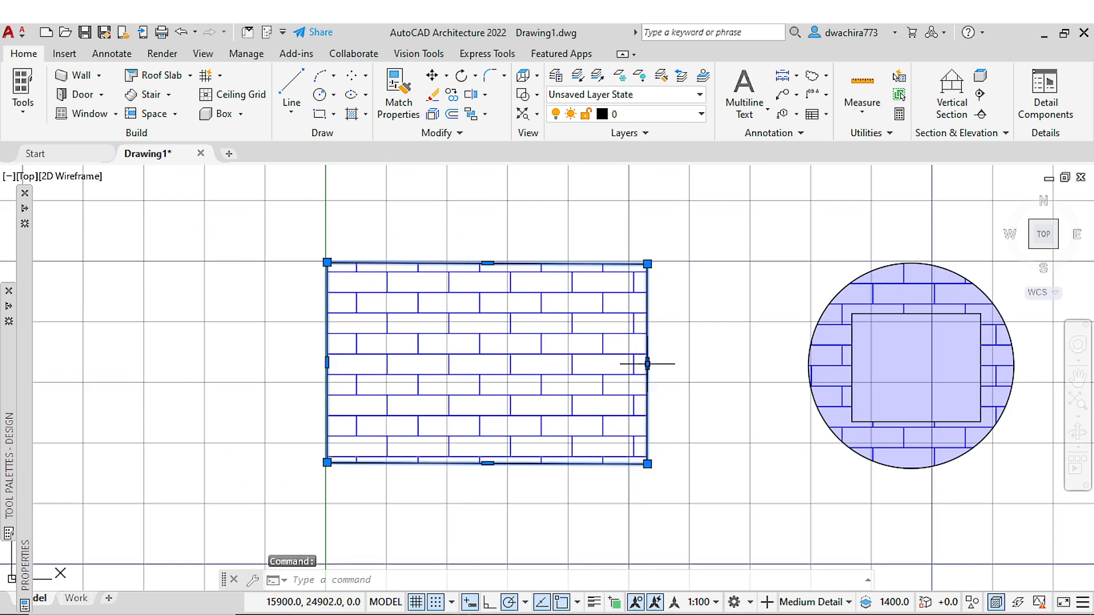
pyautogui.scroll(4, 638, 354)
pyautogui.click(634, 341)
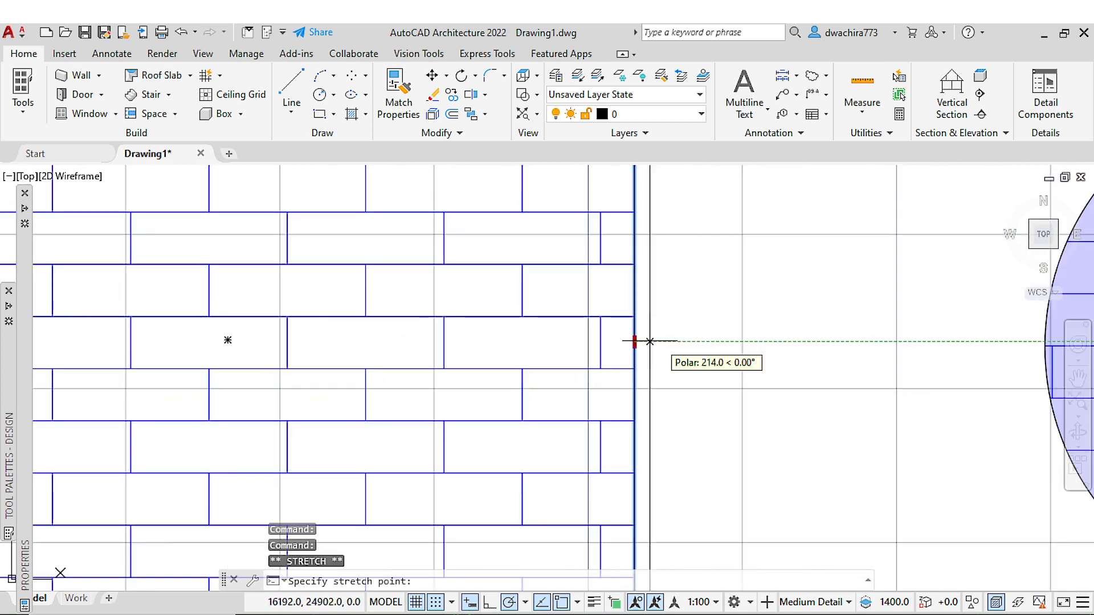
pyautogui.click(791, 342)
pyautogui.scroll(-4, 771, 384)
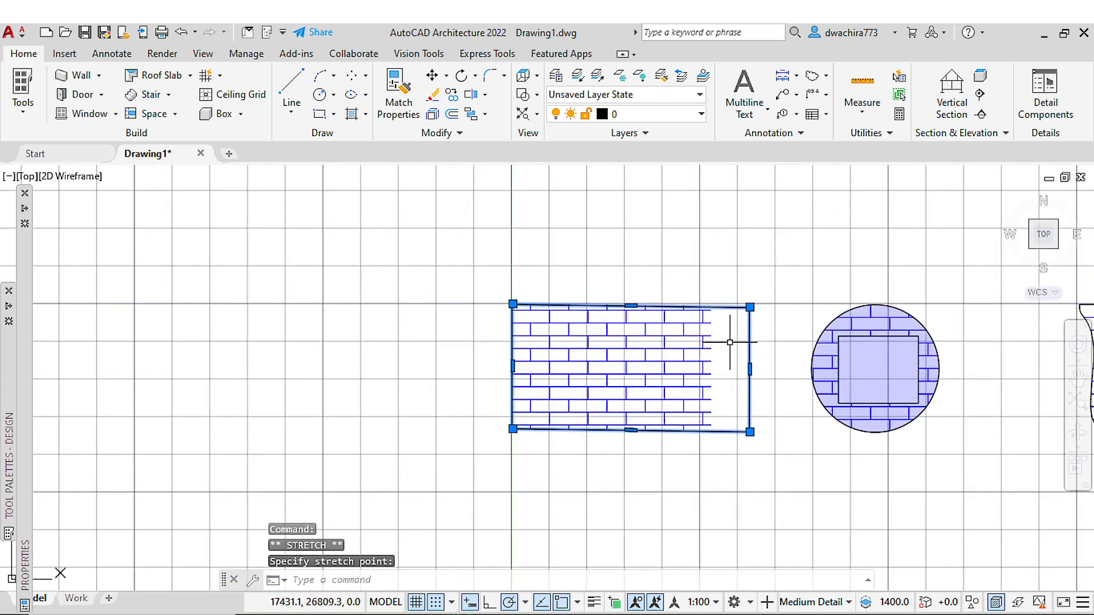
pyautogui.scroll(4, 720, 314)
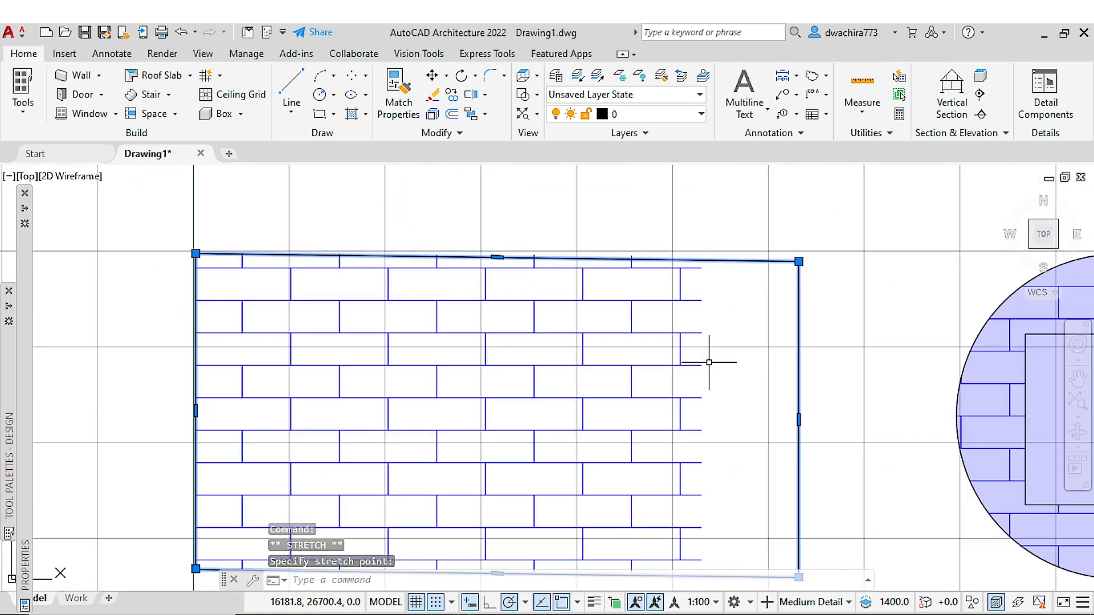
pyautogui.moveTo(704, 427); pyautogui.dragTo(703, 342, button='middle')
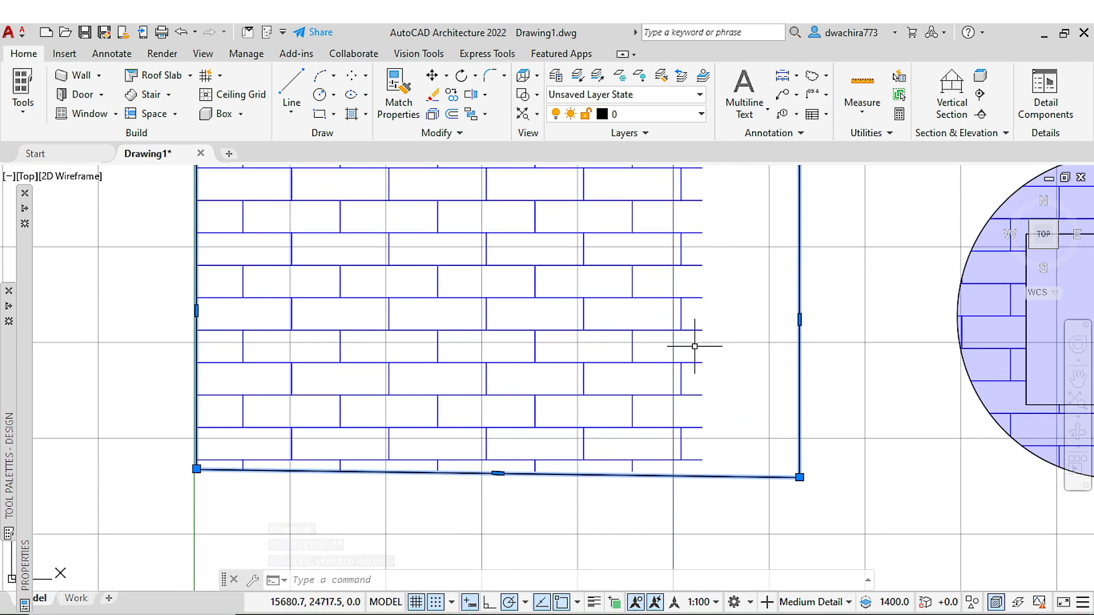
pyautogui.scroll(-2, 741, 386)
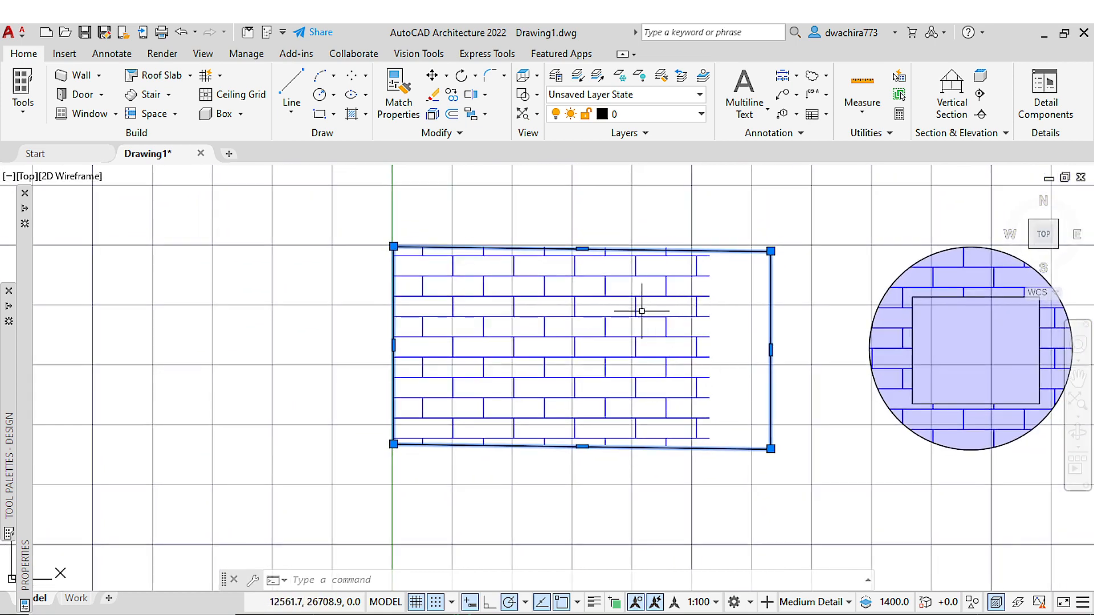
pyautogui.press('Escape')
# Erase the non-associative brick hatch from the widened rectangle and dismiss the tip about boundary grips
pyautogui.click(543, 291)
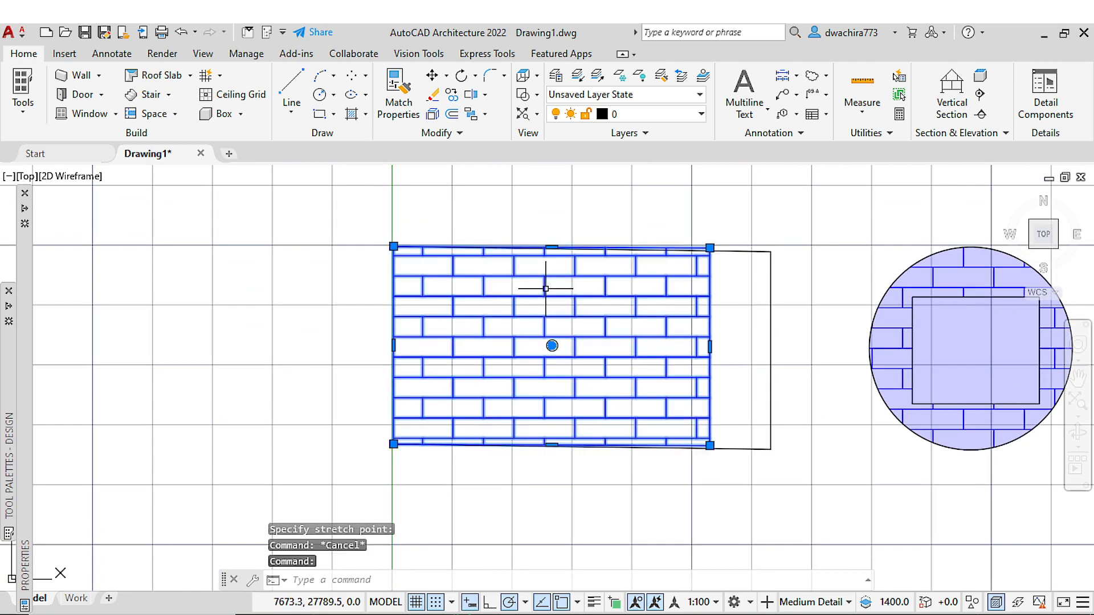
pyautogui.press('Delete')
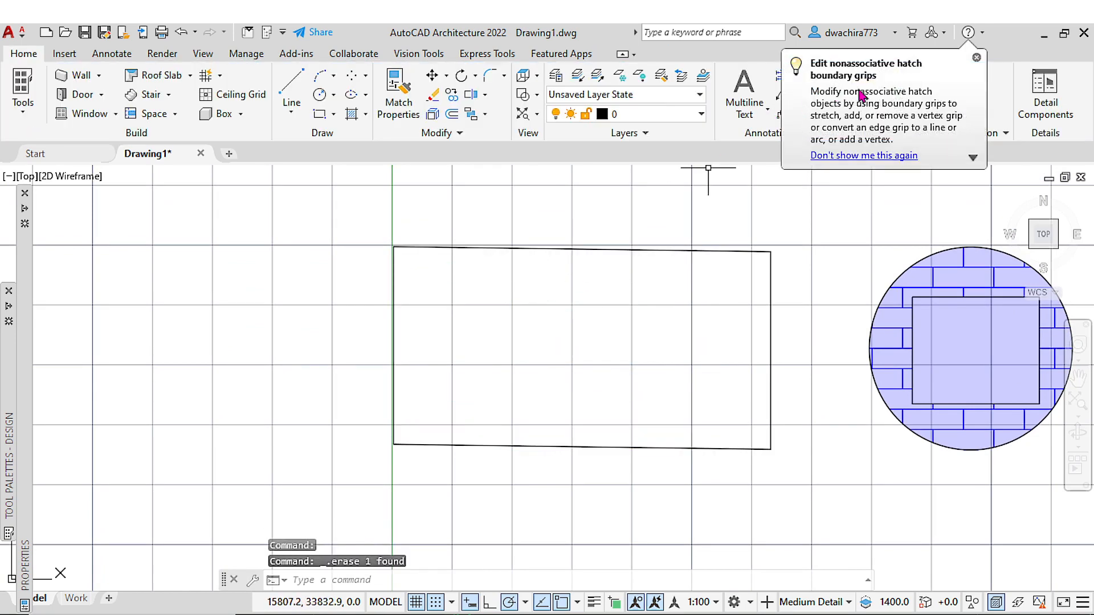
pyautogui.click(977, 57)
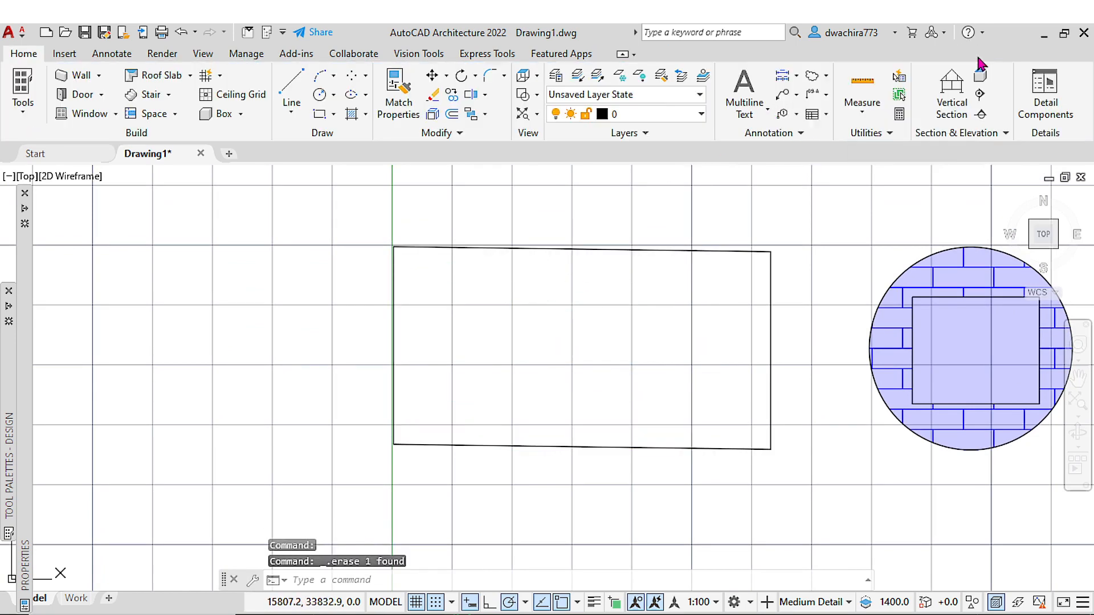
# Hatch the widened rectangle with the blue AR-BRSTD pattern, with Associative turned on
pyautogui.click(359, 121)
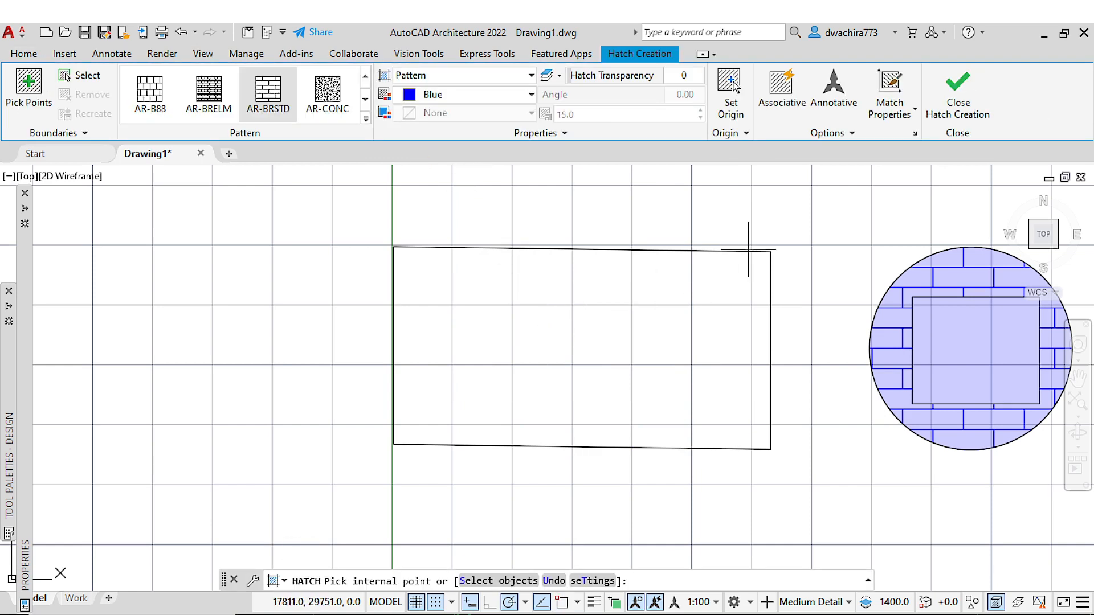
pyautogui.click(784, 108)
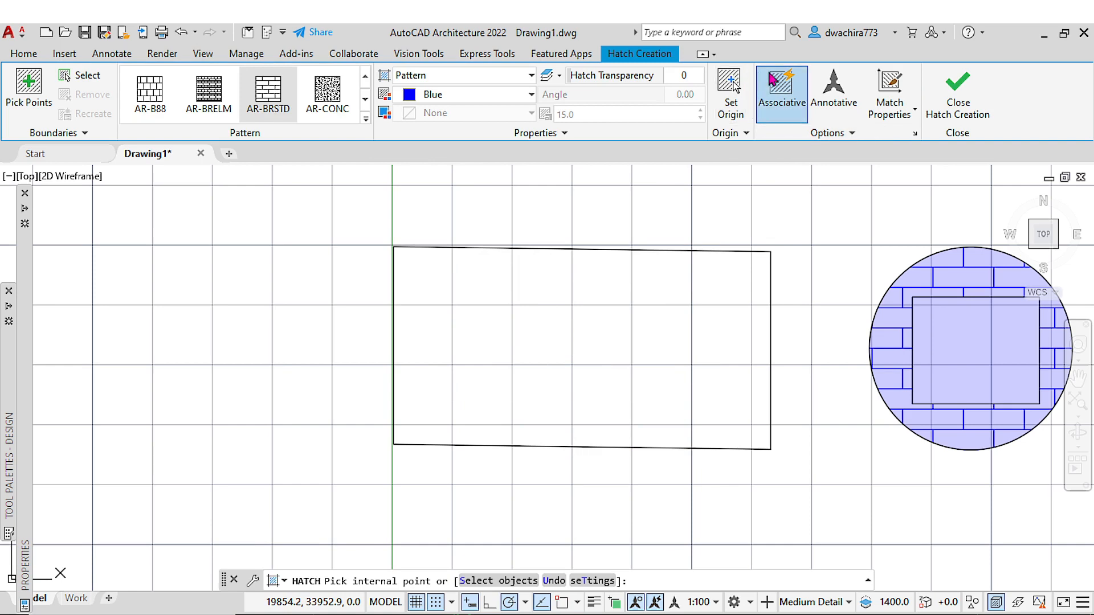
pyautogui.click(568, 324)
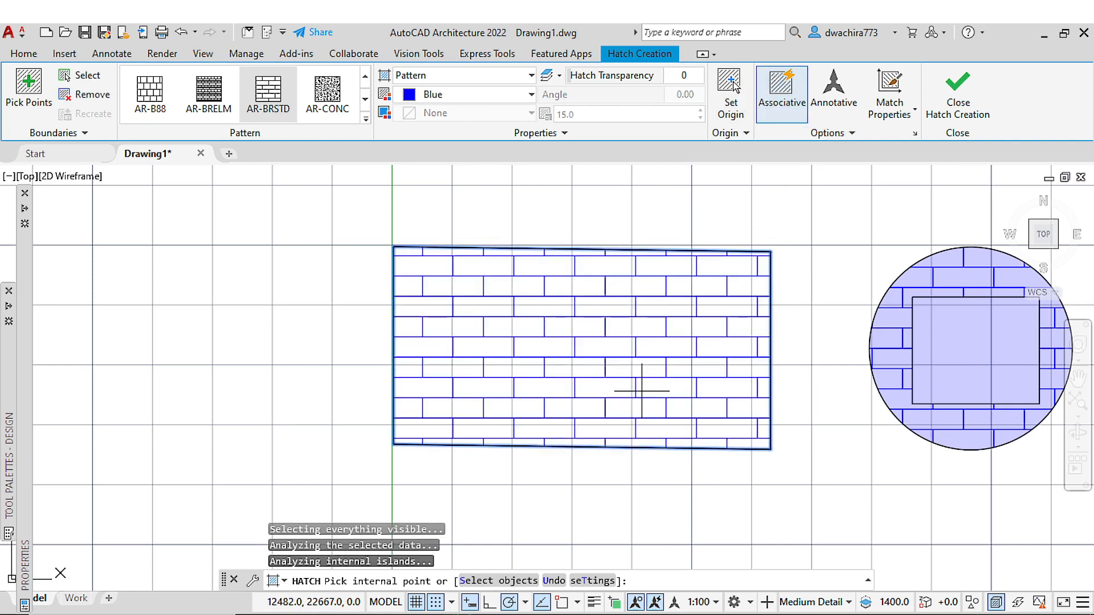
pyautogui.click(948, 107)
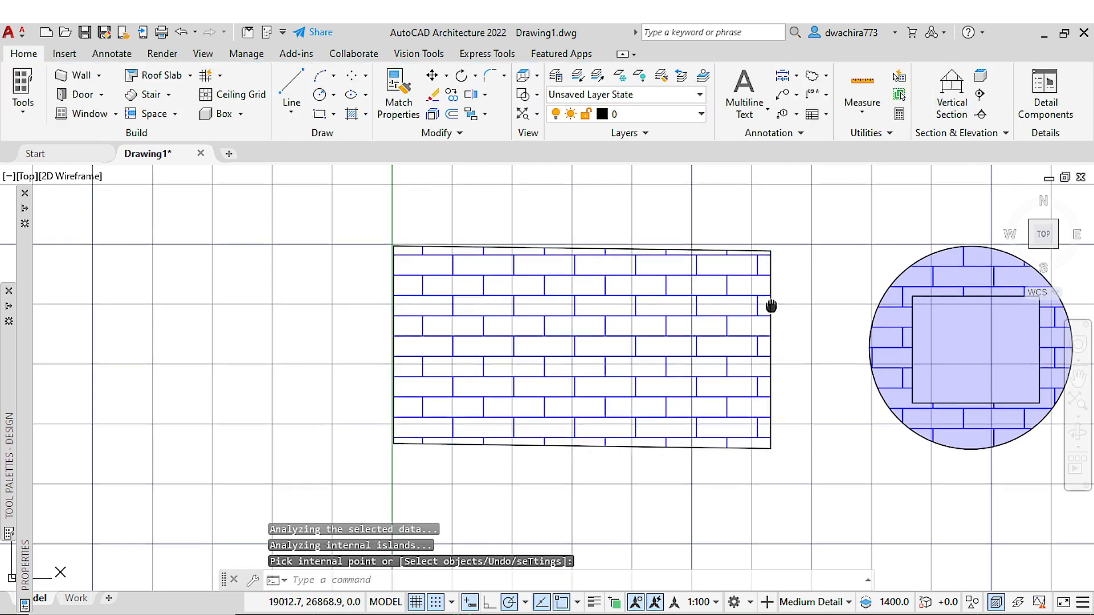
# Stretch the edge of the associatively hatched rectangle closer to the circle in two moves and deselect the outline
pyautogui.scroll(6, 771, 306)
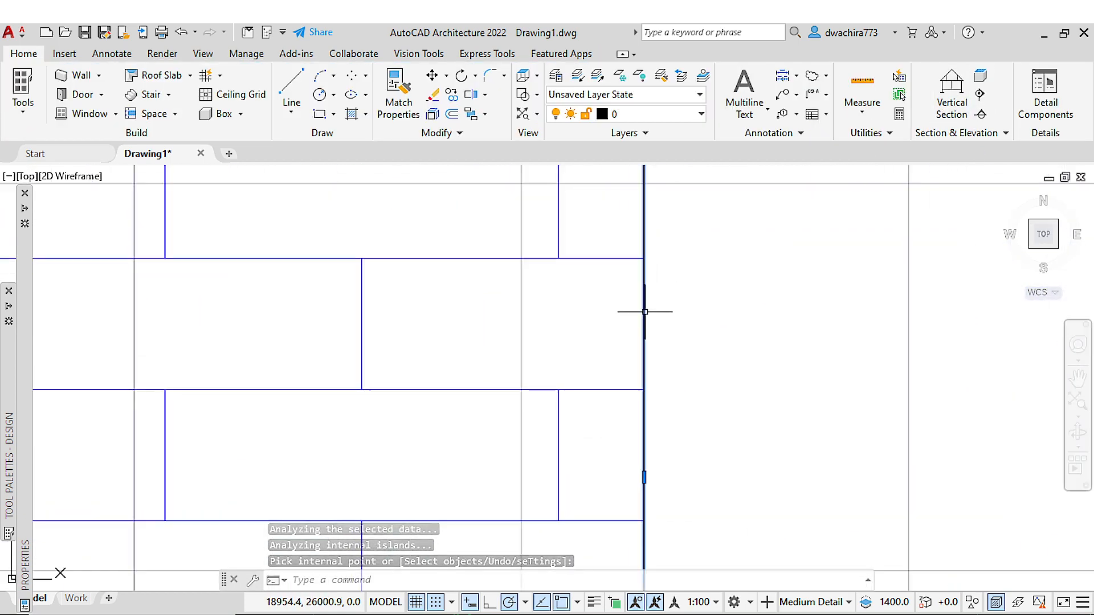
pyautogui.scroll(-4, 664, 360)
pyautogui.click(655, 407)
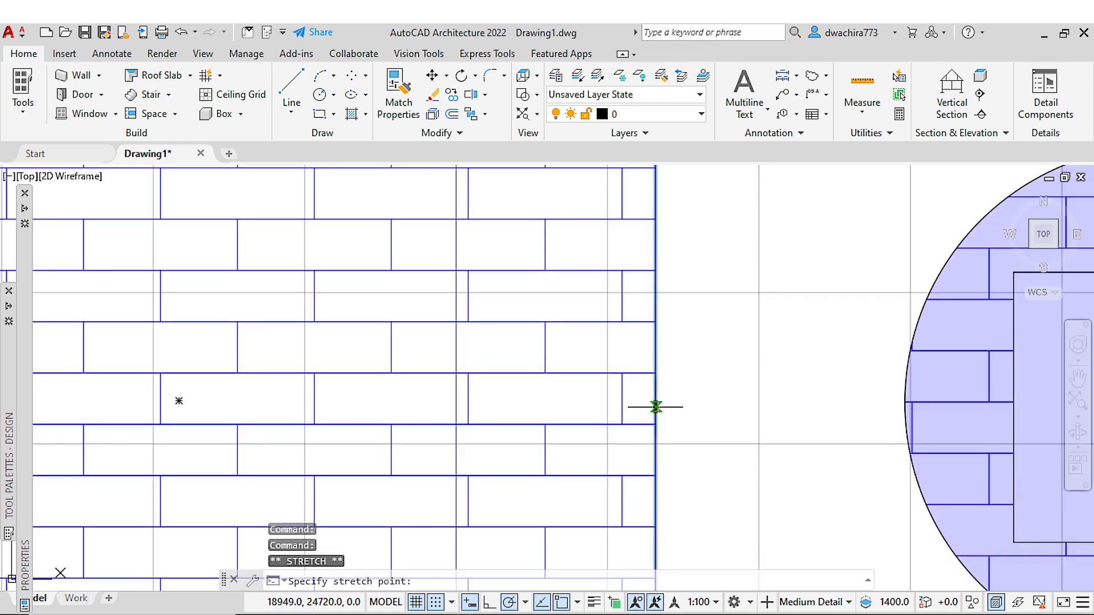
pyautogui.click(785, 408)
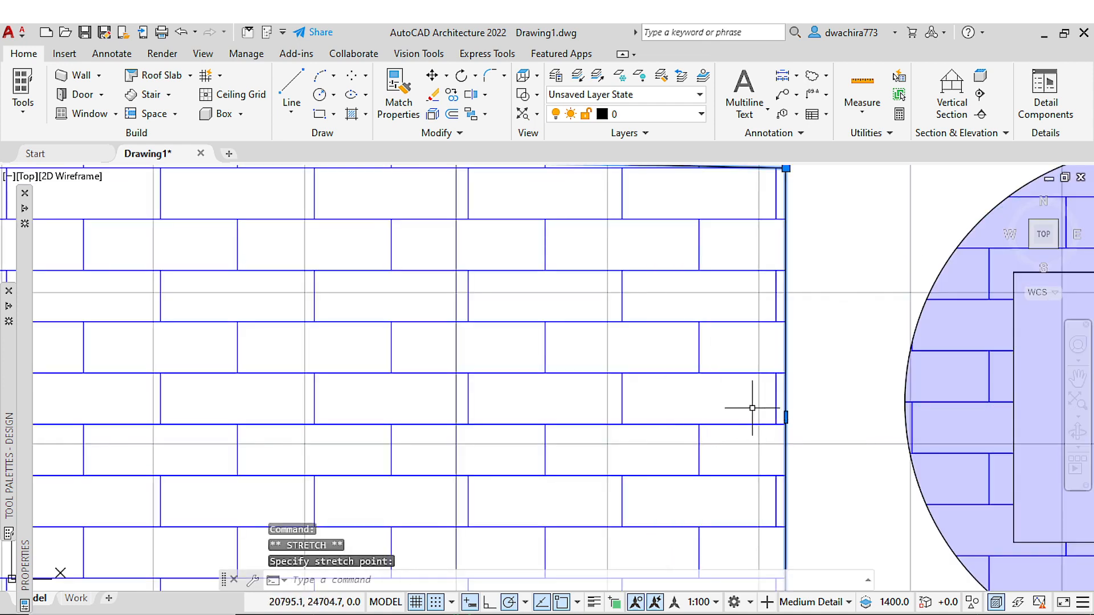
pyautogui.click(785, 417)
pyautogui.click(824, 417)
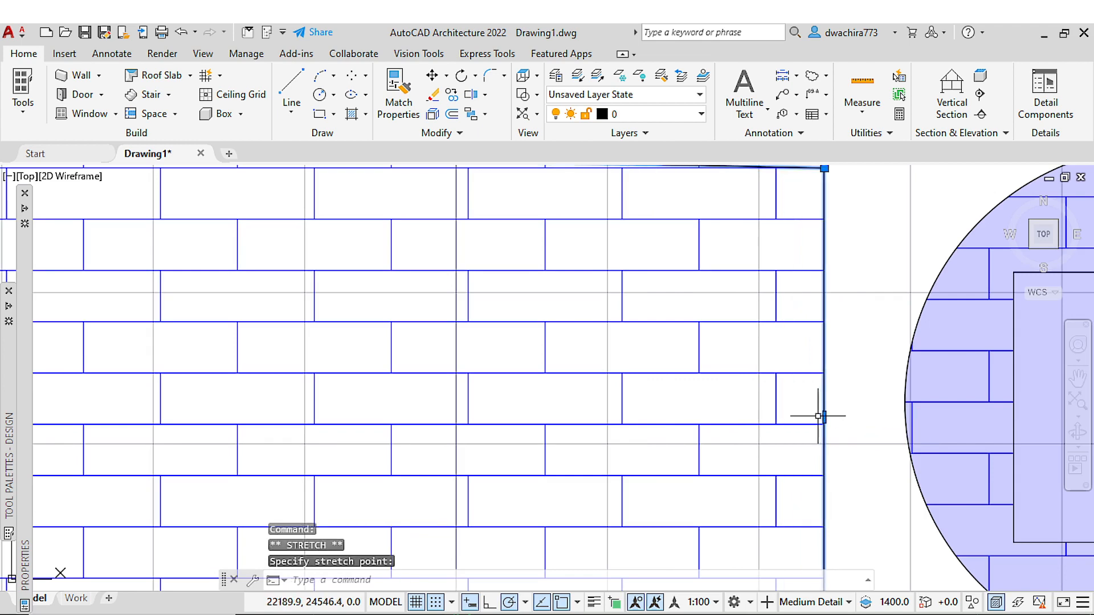
pyautogui.scroll(-3, 821, 485)
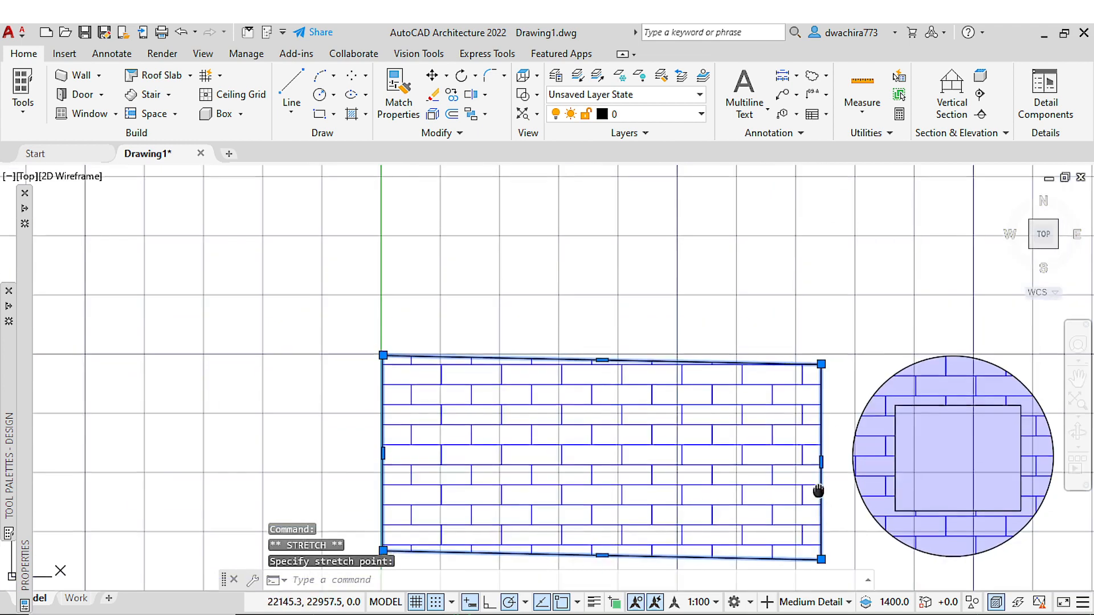
pyautogui.moveTo(818, 491); pyautogui.dragTo(823, 416, button='middle')
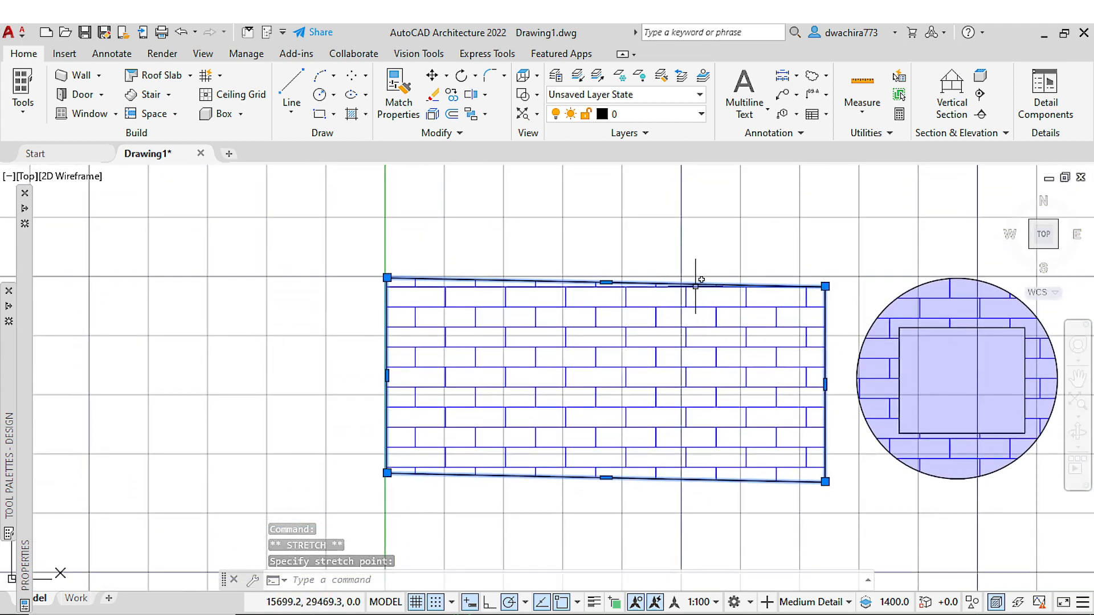
pyautogui.press('Escape')
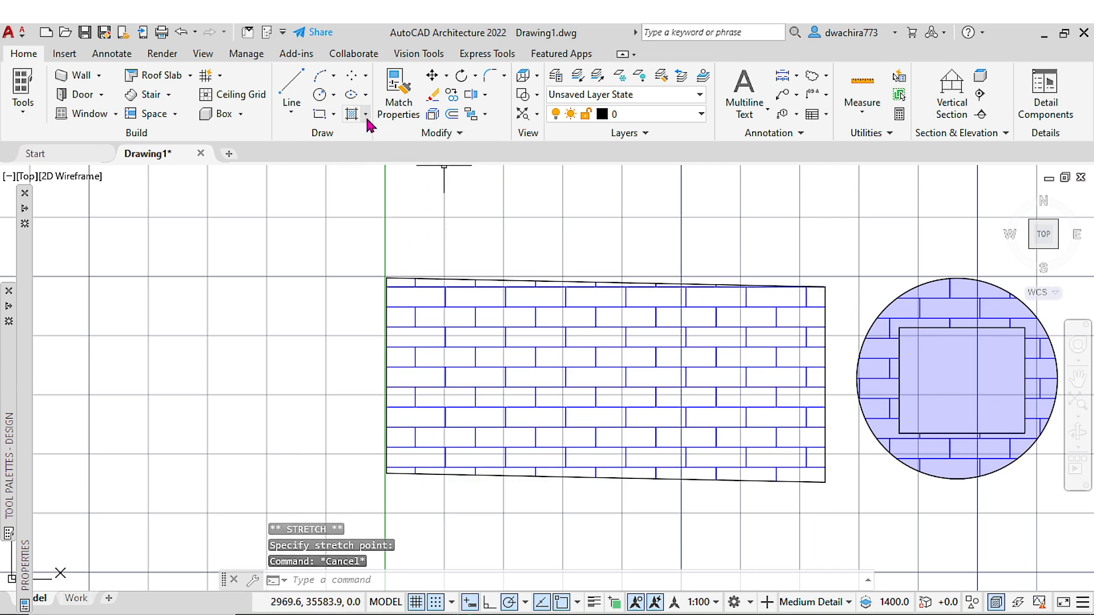
# Erase the rectangle's associative hatch and refill the outline with blue AR-BRSTD with Associative turned off
pyautogui.click(468, 319)
pyautogui.press('Delete')
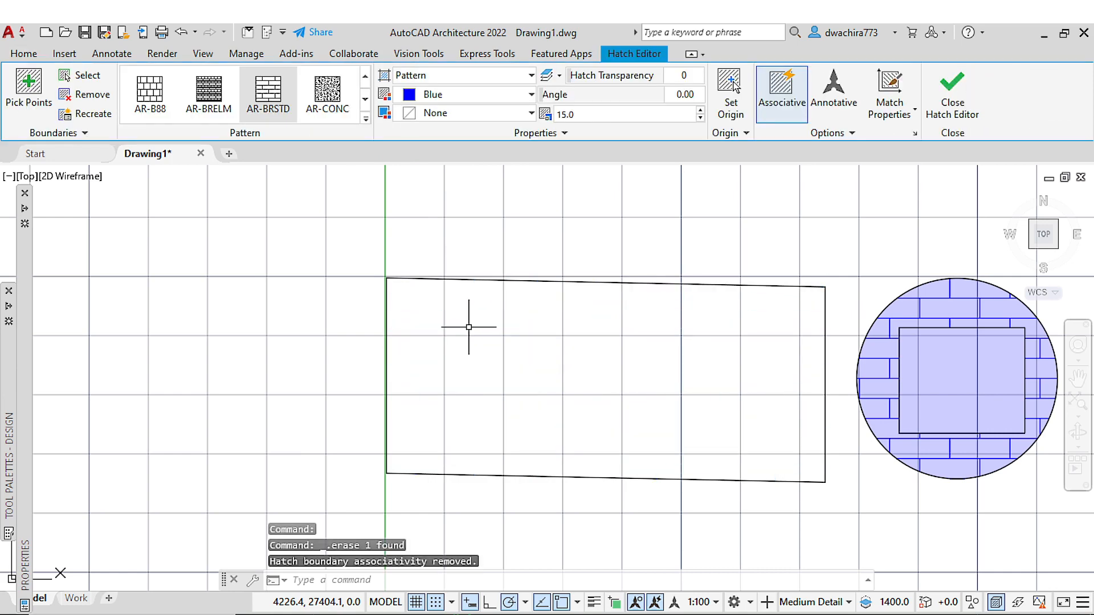
pyautogui.click(351, 115)
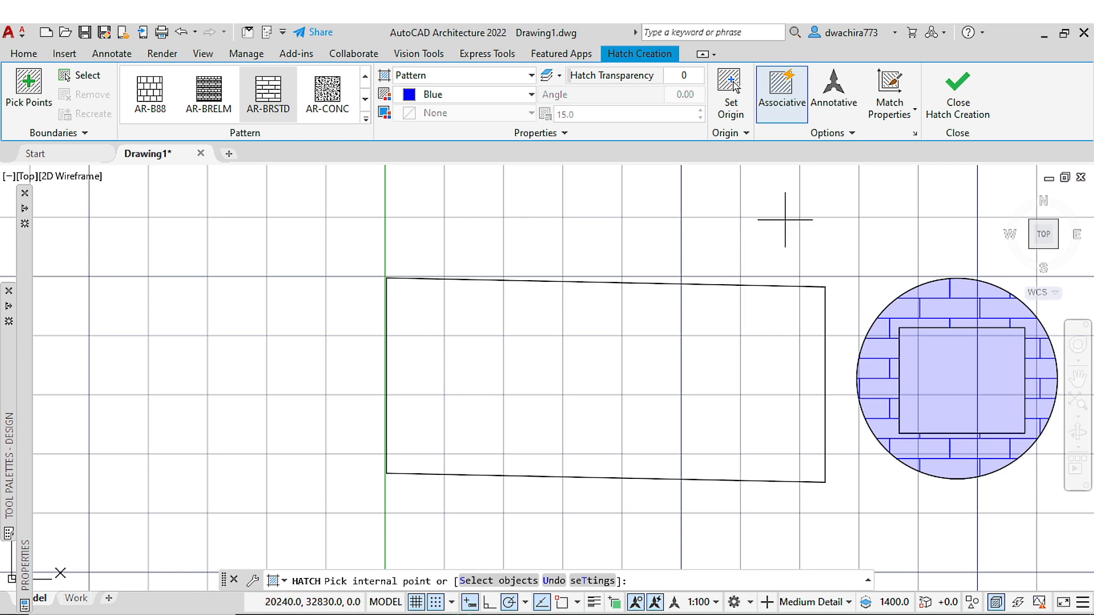
pyautogui.click(784, 118)
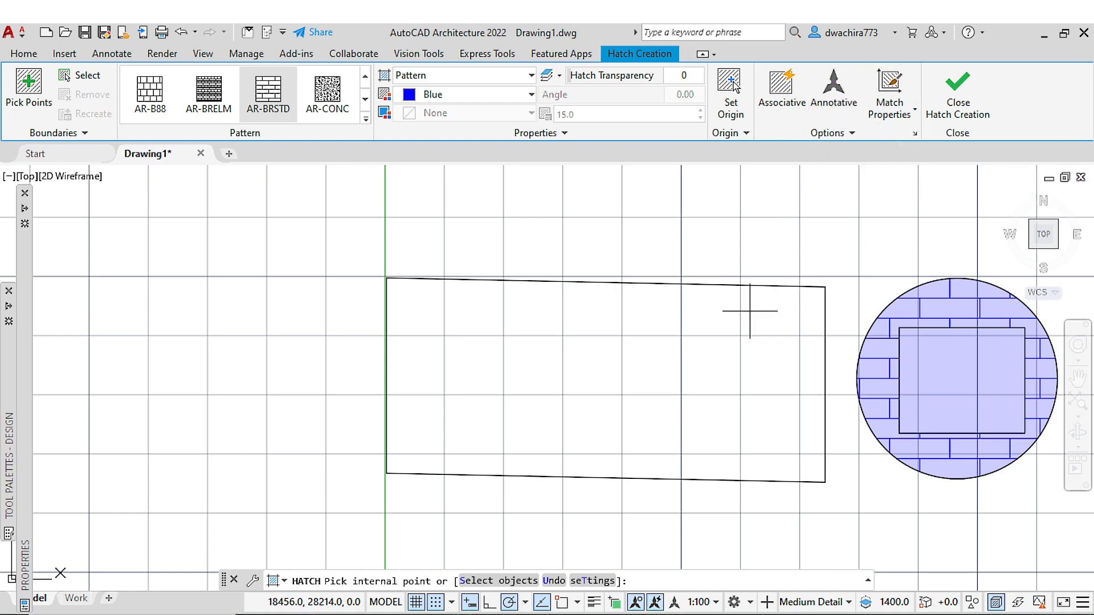
pyautogui.click(642, 362)
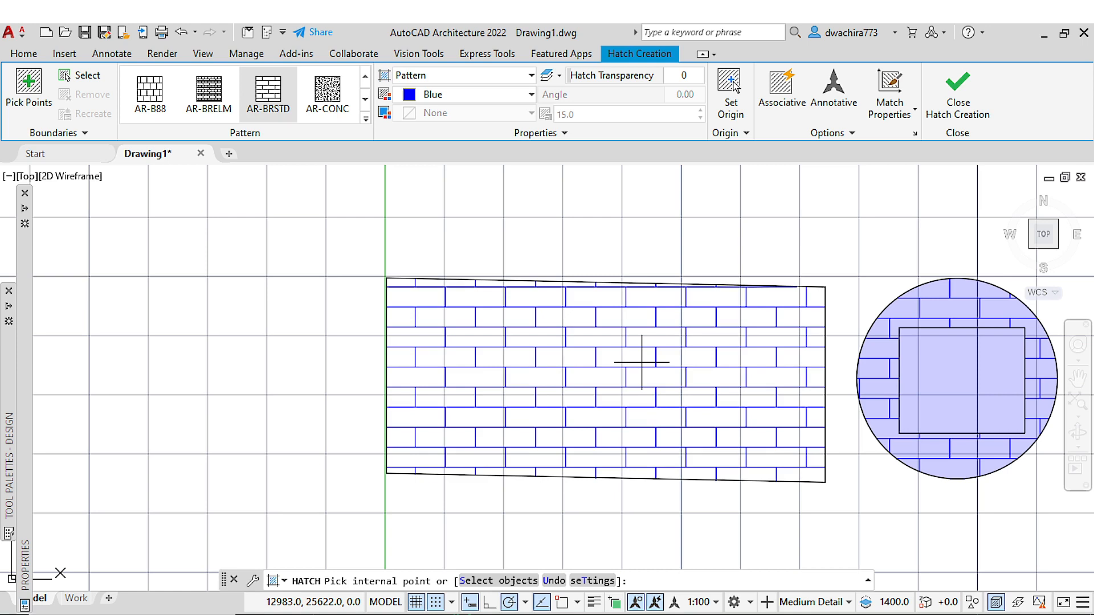
pyautogui.click(642, 362)
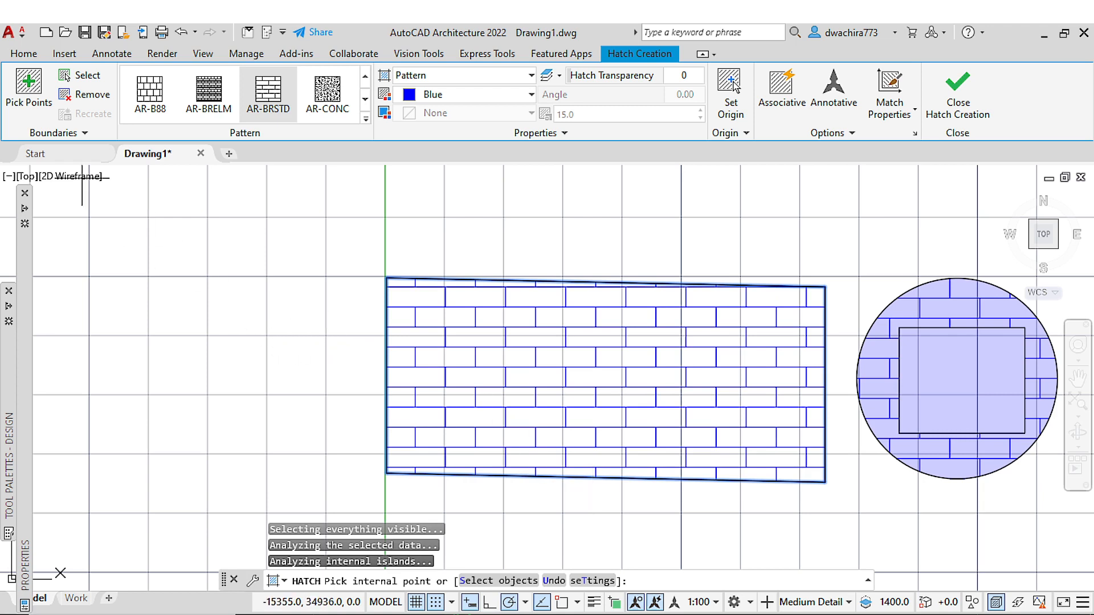
# End the hatch command and erase the rectangle's non-associative brick hatch, dismissing the tip about boundary grips
pyautogui.click(24, 53)
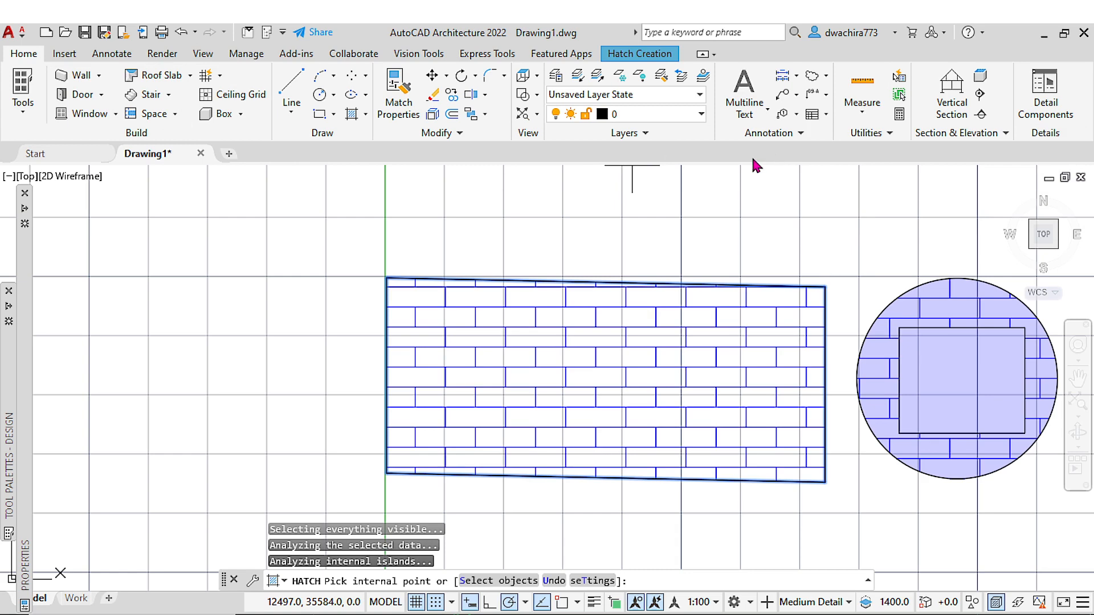
pyautogui.moveTo(596, 269); pyautogui.dragTo(585, 234, button='middle')
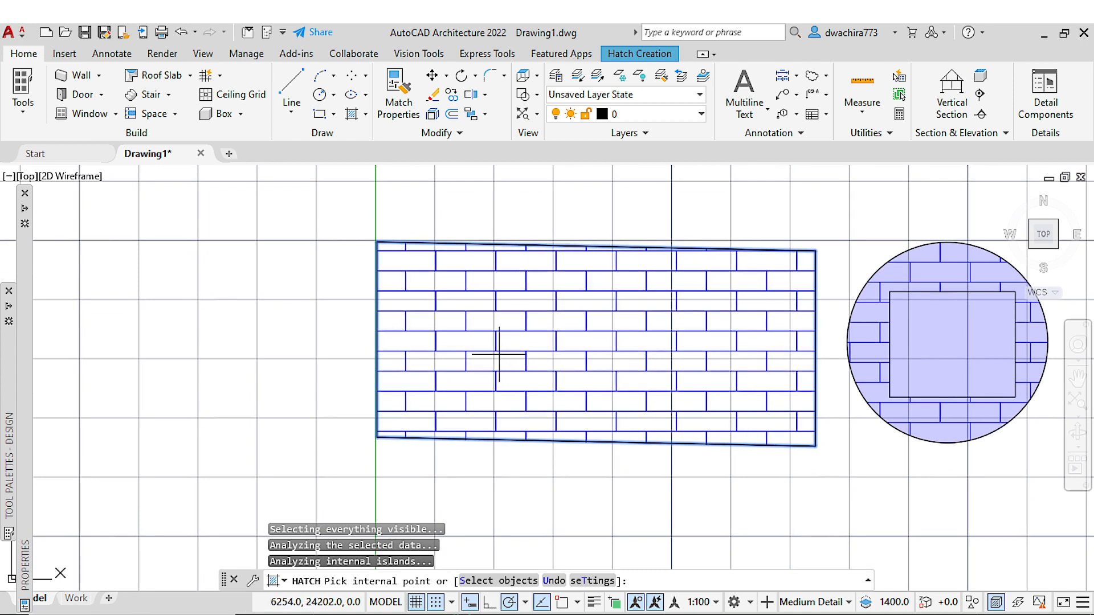
pyautogui.click(555, 296)
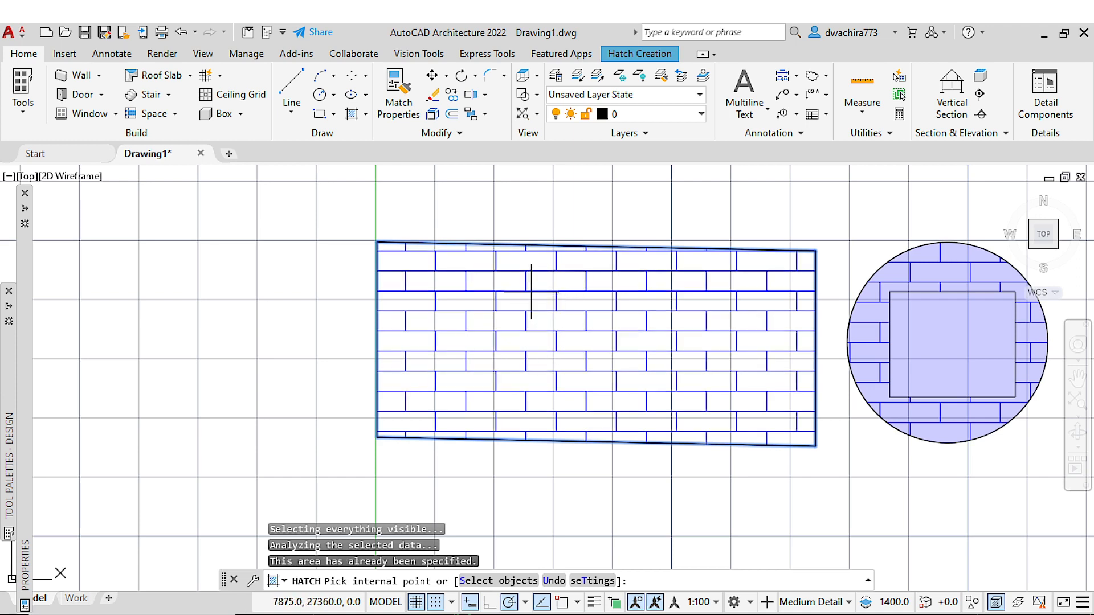
pyautogui.press('Escape')
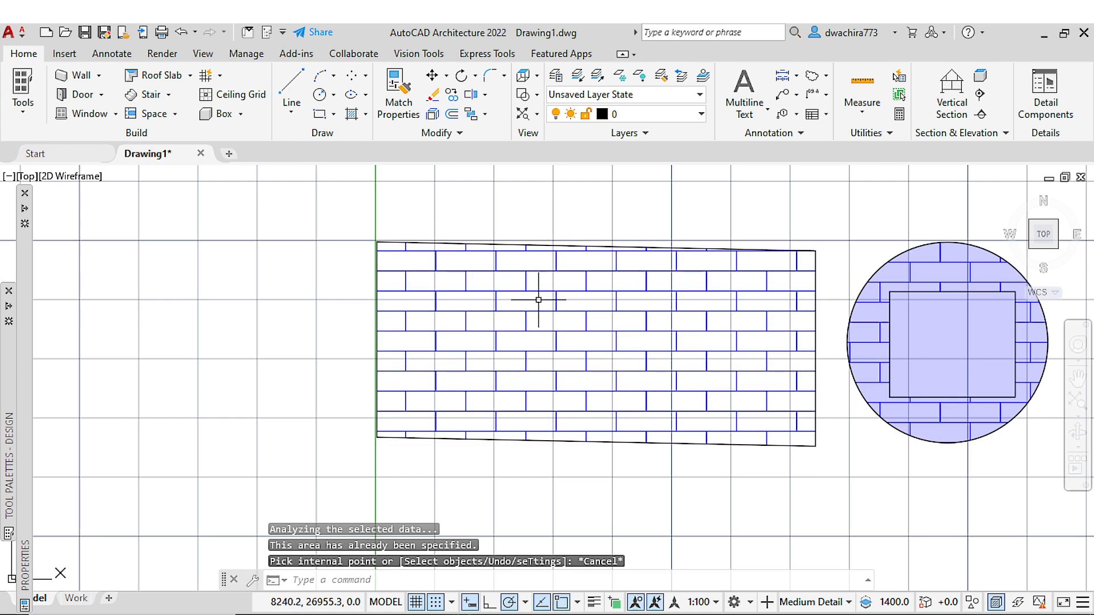
pyautogui.click(538, 291)
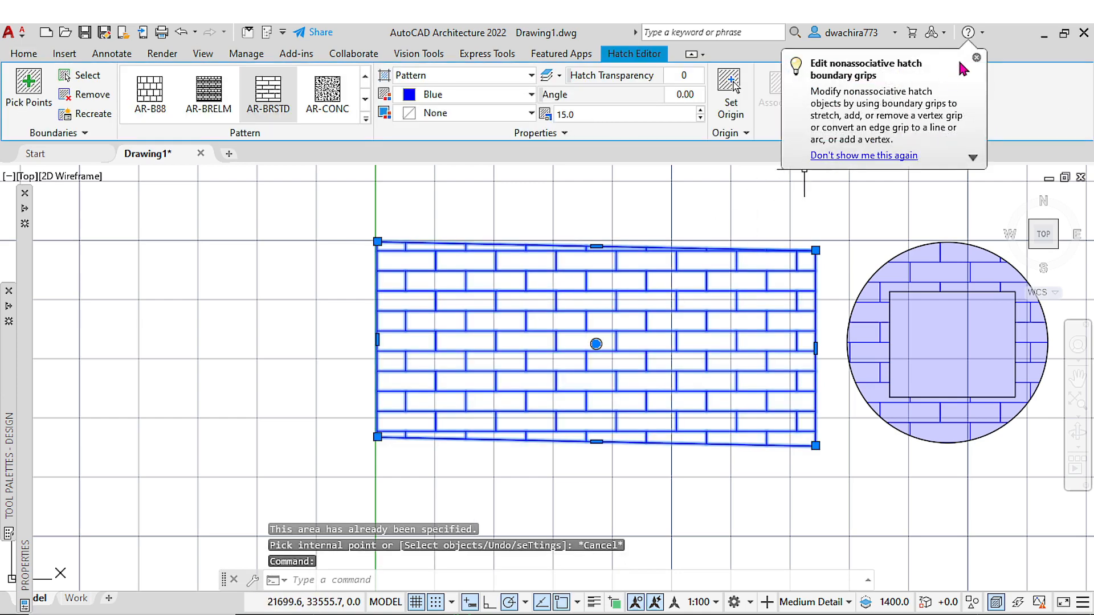
pyautogui.click(976, 58)
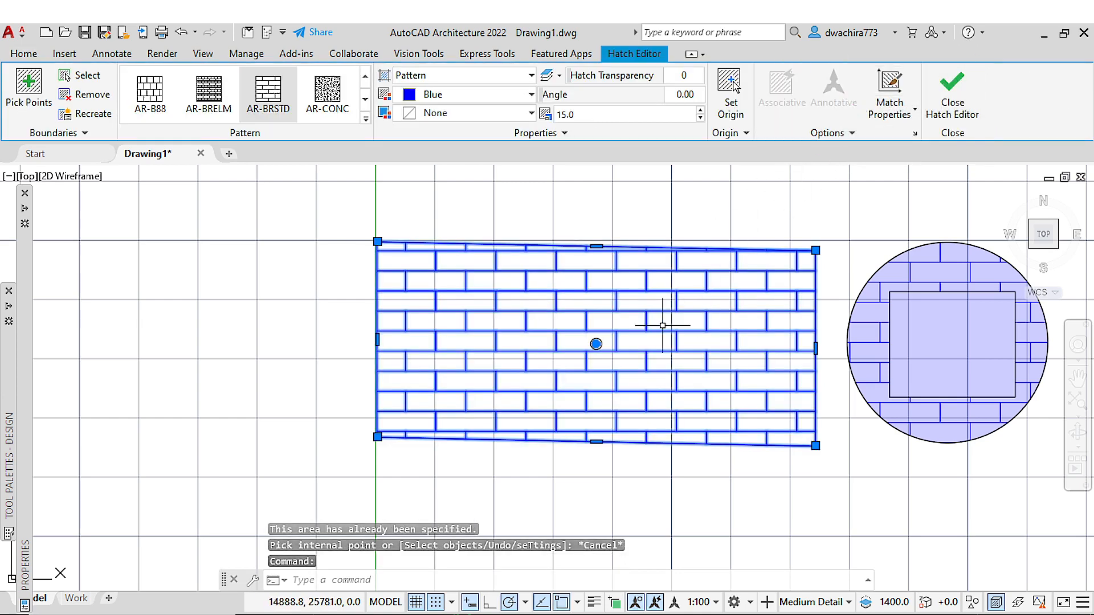
pyautogui.press('Delete')
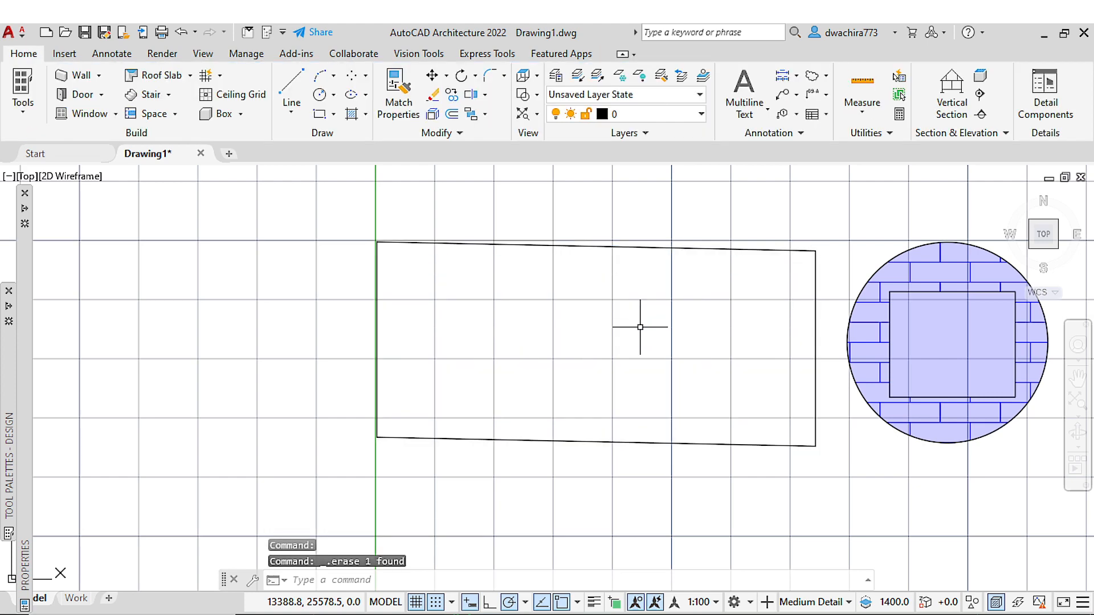
# Hatch the empty rectangle with the blue AR-BRSTD pattern, with Annotative turned on
pyautogui.click(354, 114)
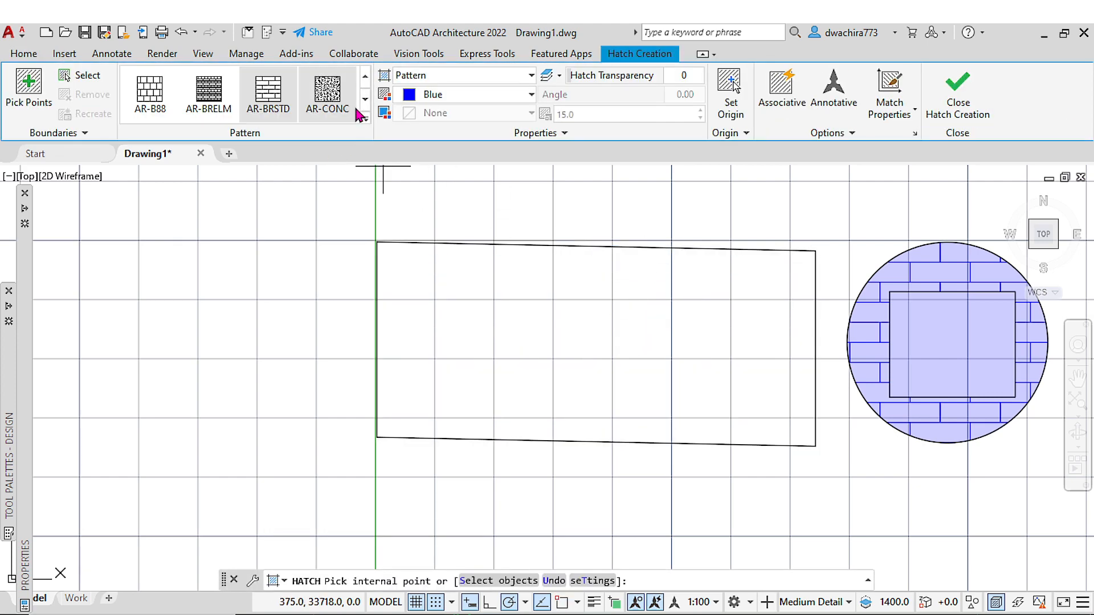
pyautogui.click(833, 100)
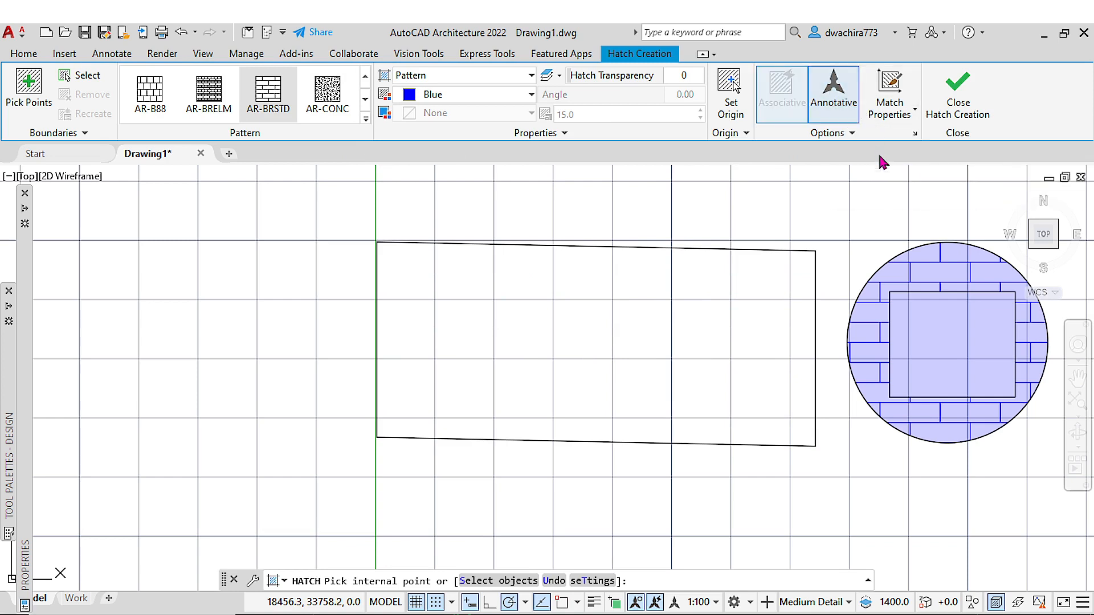
pyautogui.click(563, 327)
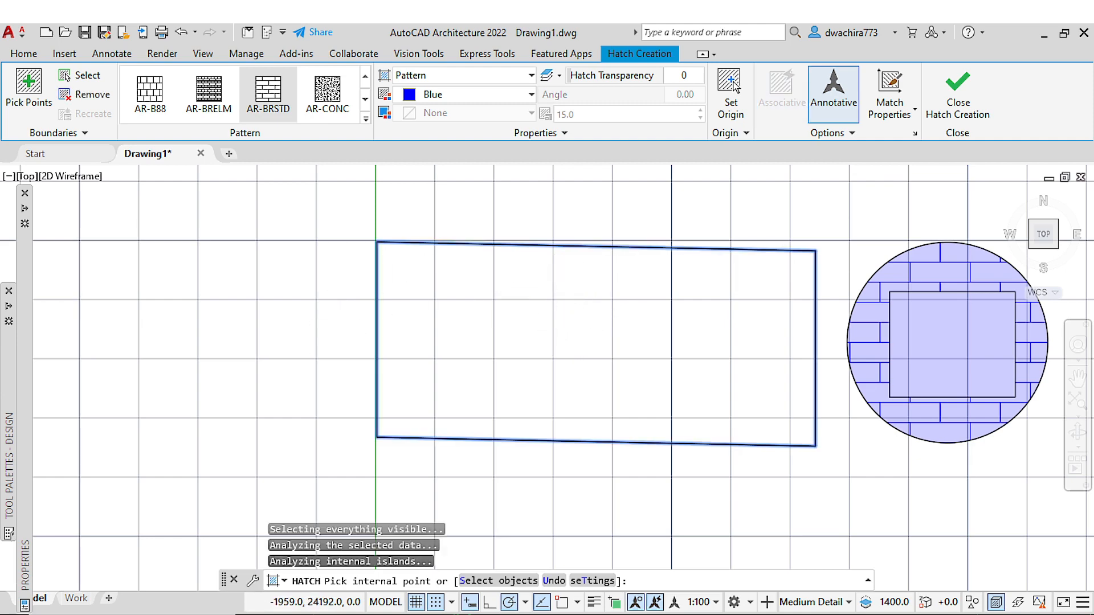
pyautogui.scroll(-4, 383, 314)
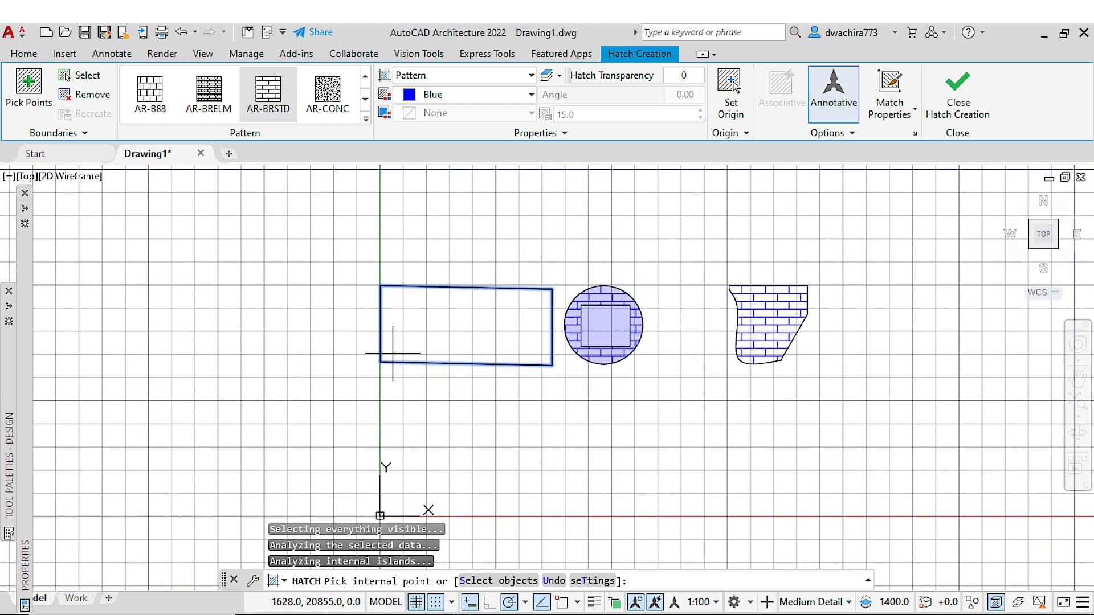
pyautogui.scroll(4, 365, 291)
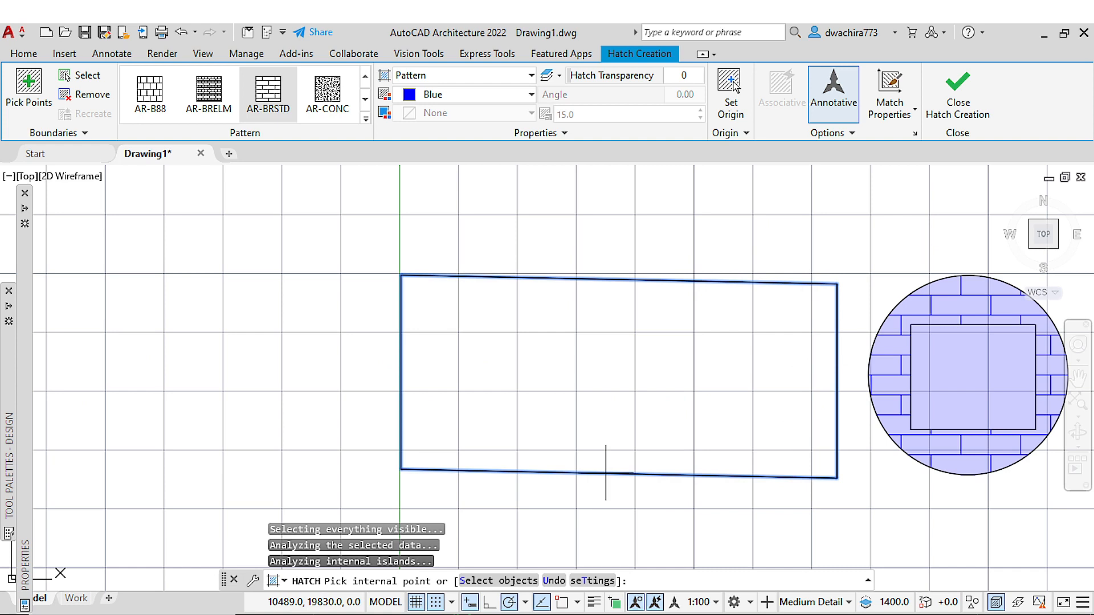
pyautogui.press('Escape')
# Change the annotation scale to 1:10, 1:2 and finally 1:1 to compare the annotative hatch at each scale
pyautogui.click(717, 603)
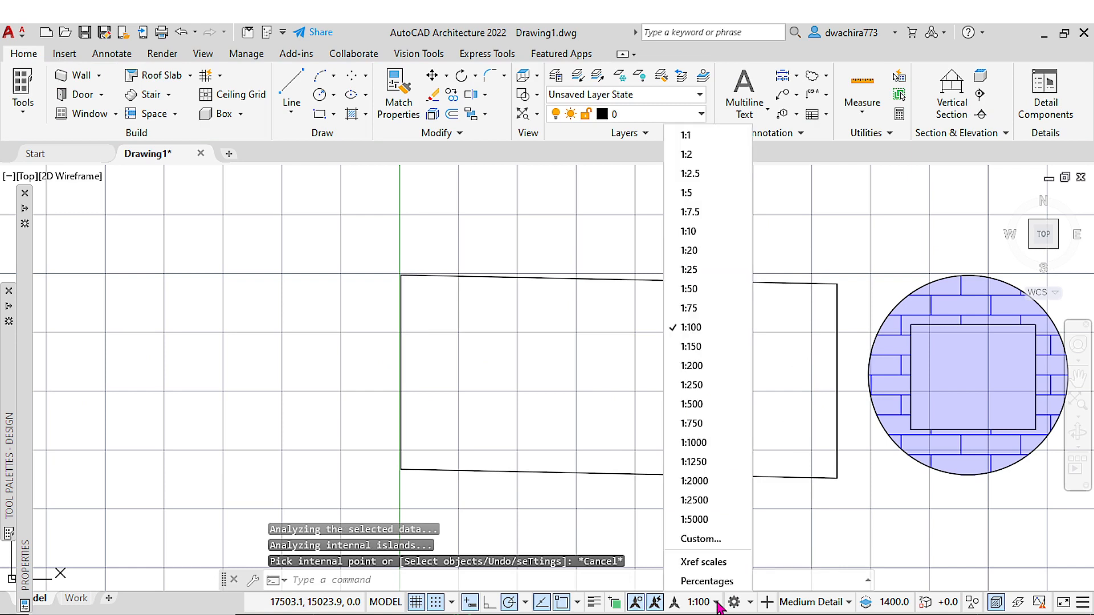
pyautogui.click(699, 232)
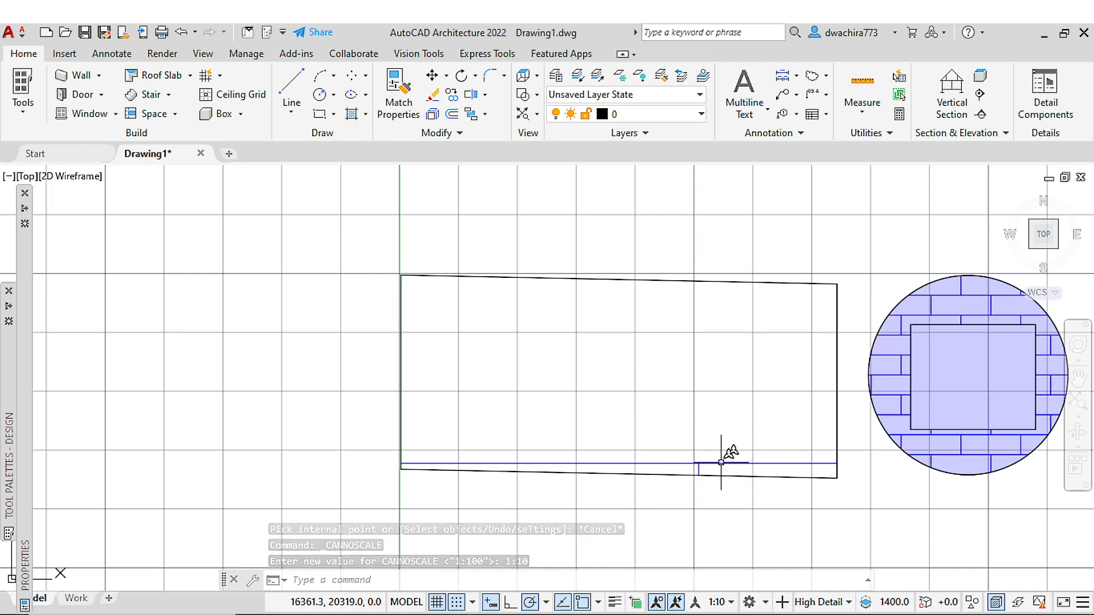
pyautogui.click(730, 603)
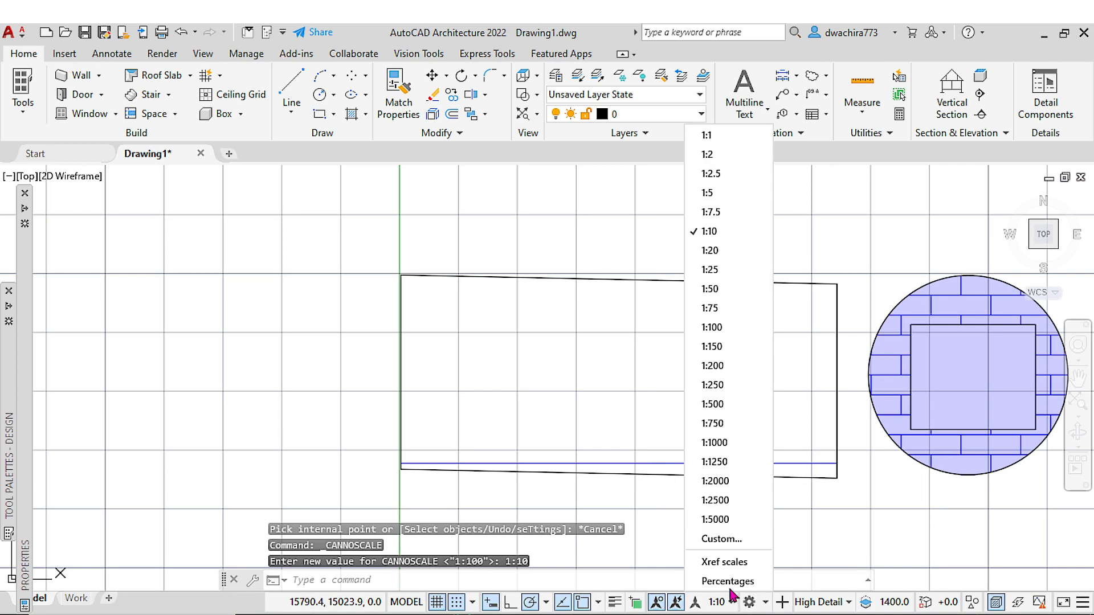
pyautogui.click(707, 154)
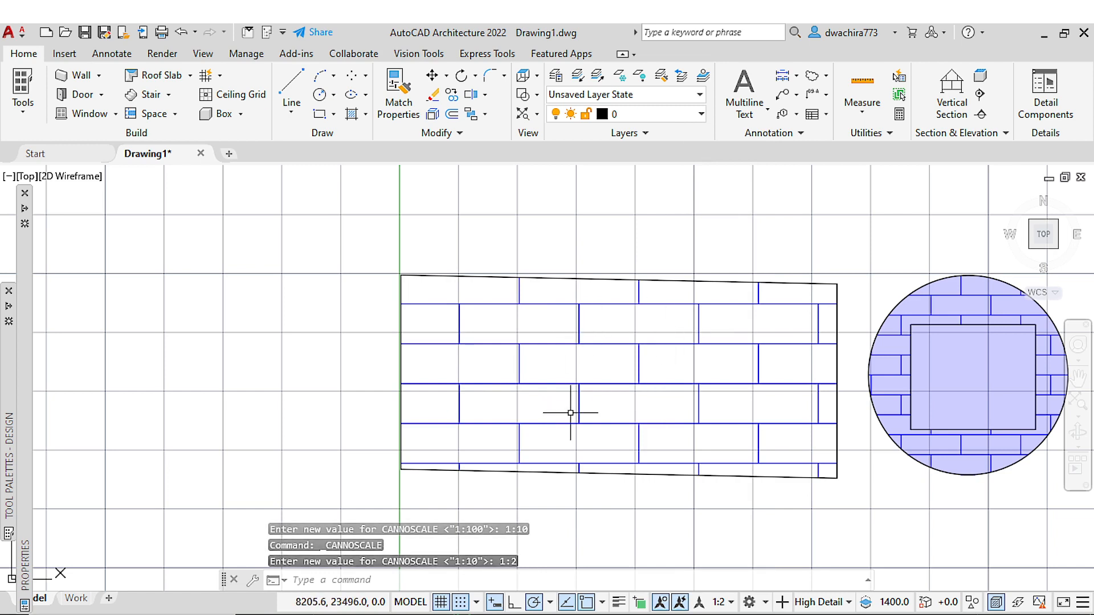
pyautogui.click(733, 607)
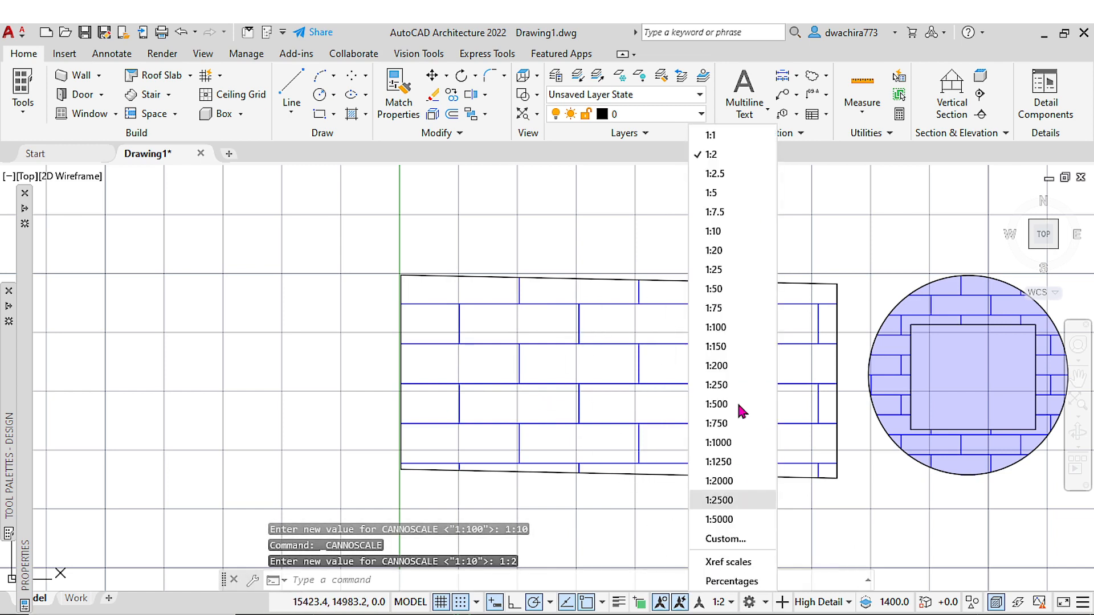
pyautogui.click(721, 139)
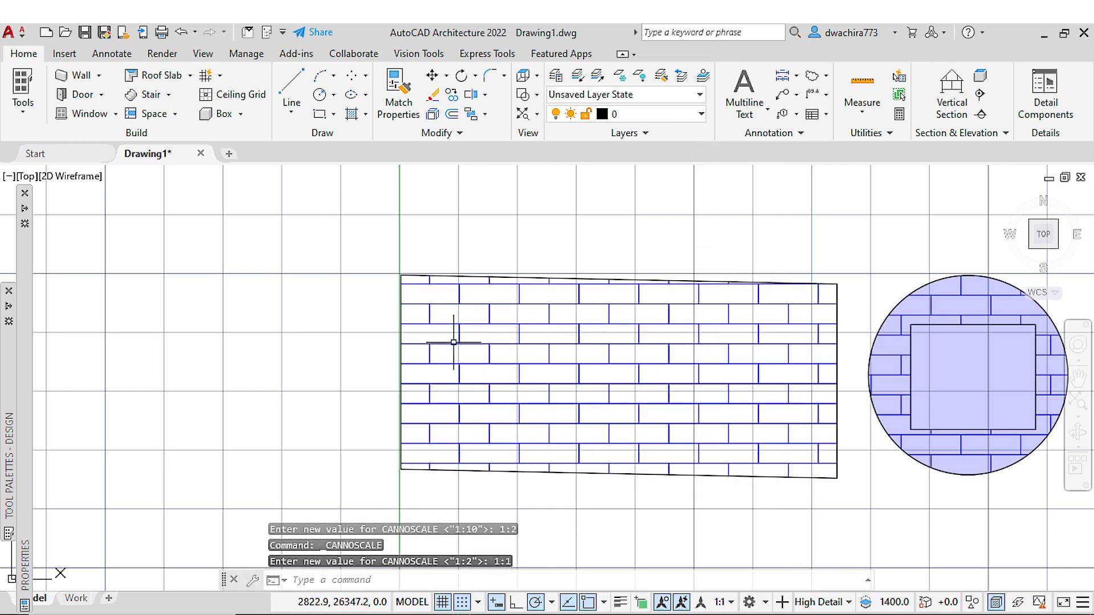
pyautogui.moveTo(586, 258)
pyautogui.mouseDown(button='middle')
pyautogui.moveTo(579, 227)
pyautogui.moveTo(540, 215)
pyautogui.moveTo(513, 225)
pyautogui.mouseUp(button='middle')
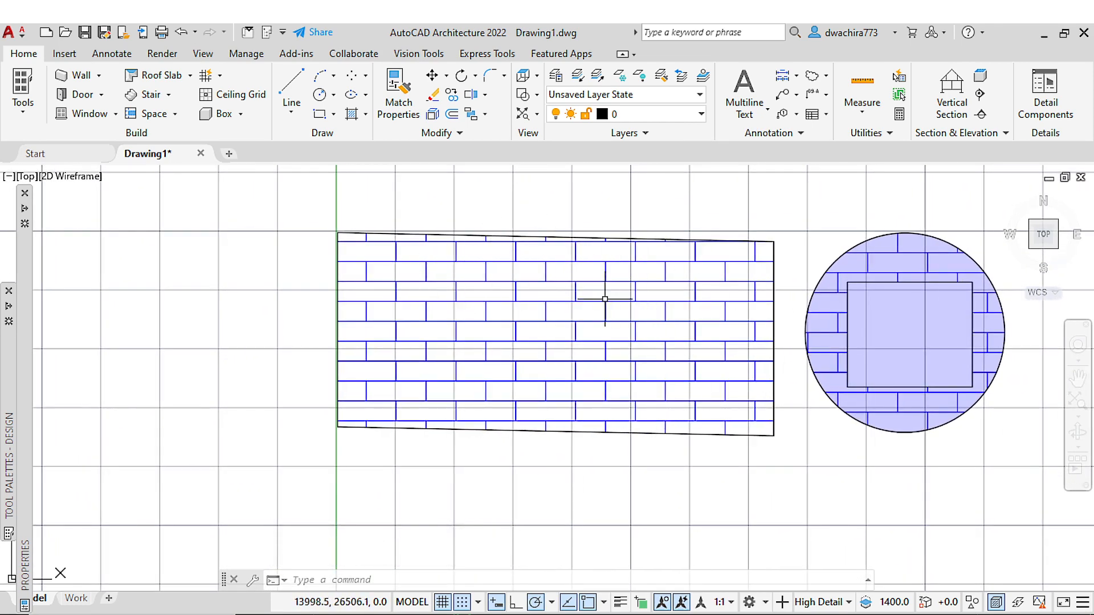
# Erase the rectangle's annotative hatch and refill the outline with blue AR-BRSTD with Annotative and Associative turned off
pyautogui.click(545, 313)
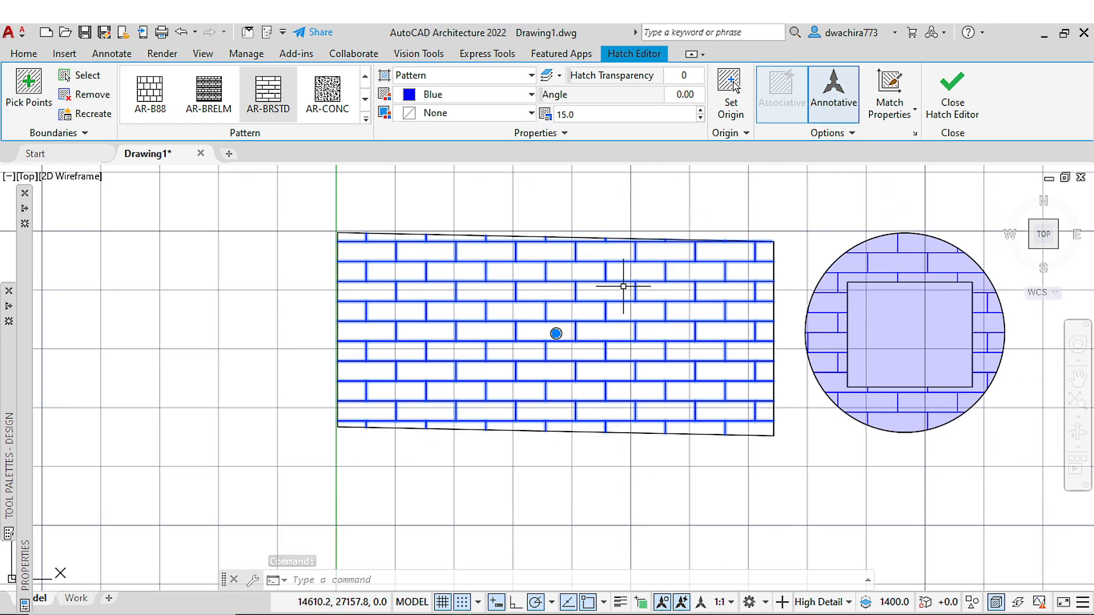
pyautogui.press('Delete')
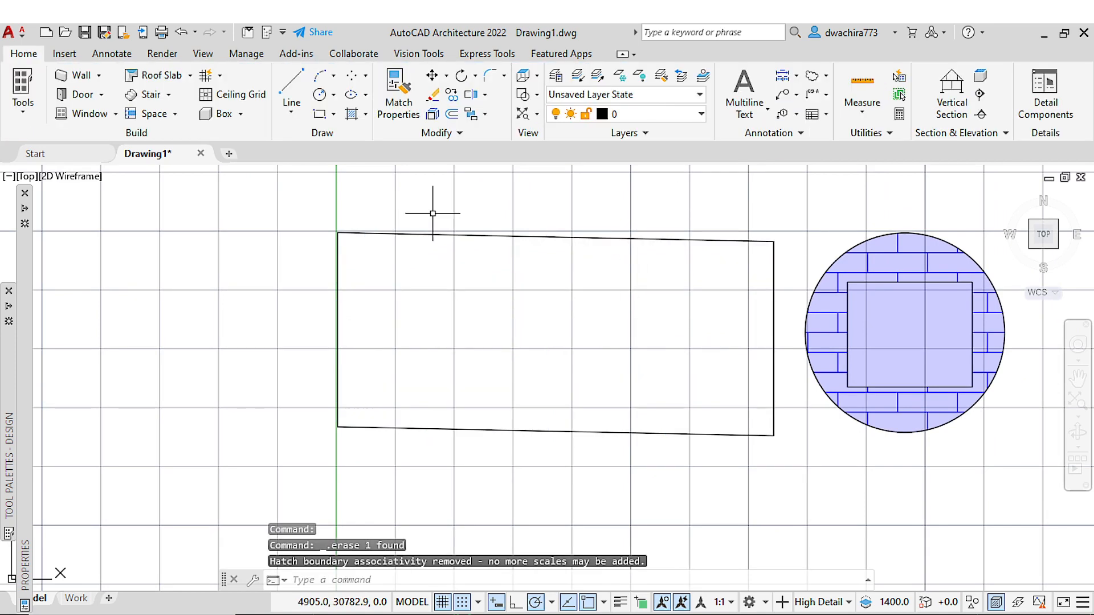
pyautogui.click(353, 116)
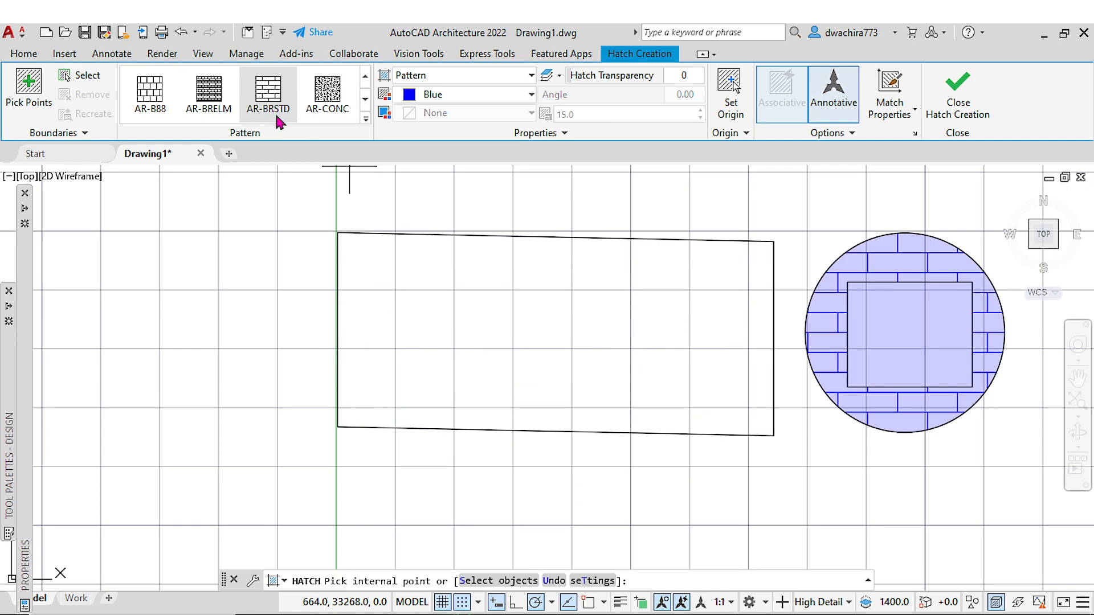
pyautogui.click(833, 100)
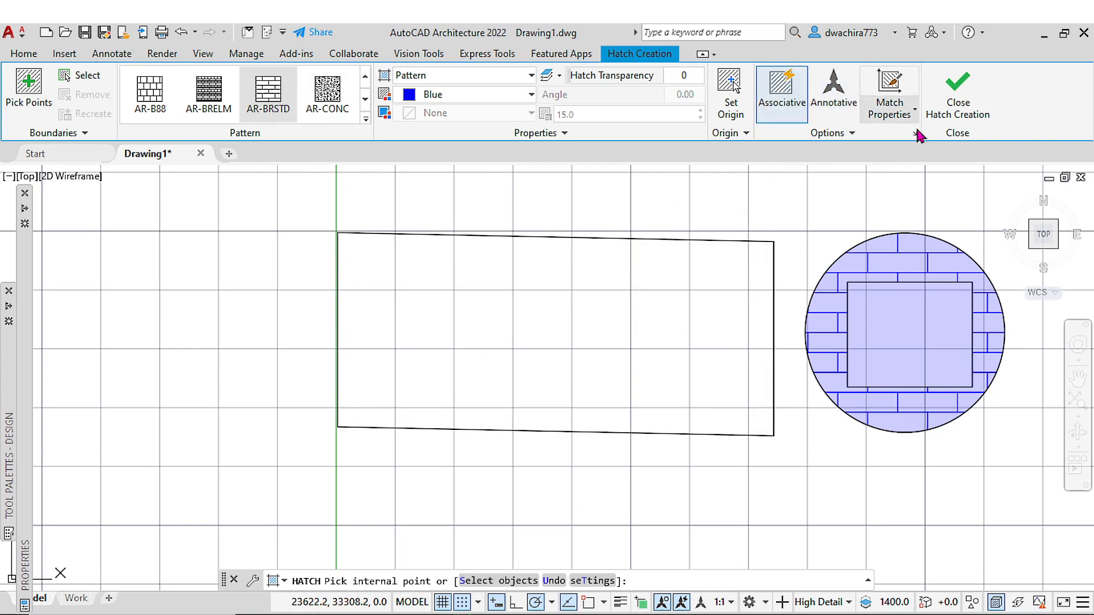
pyautogui.click(792, 108)
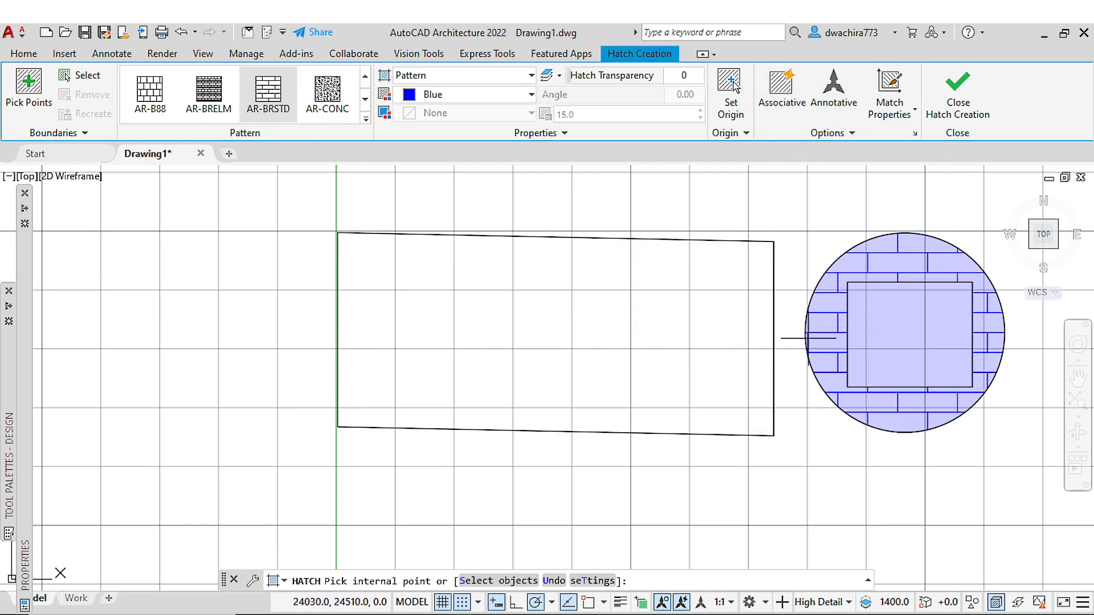
pyautogui.click(577, 328)
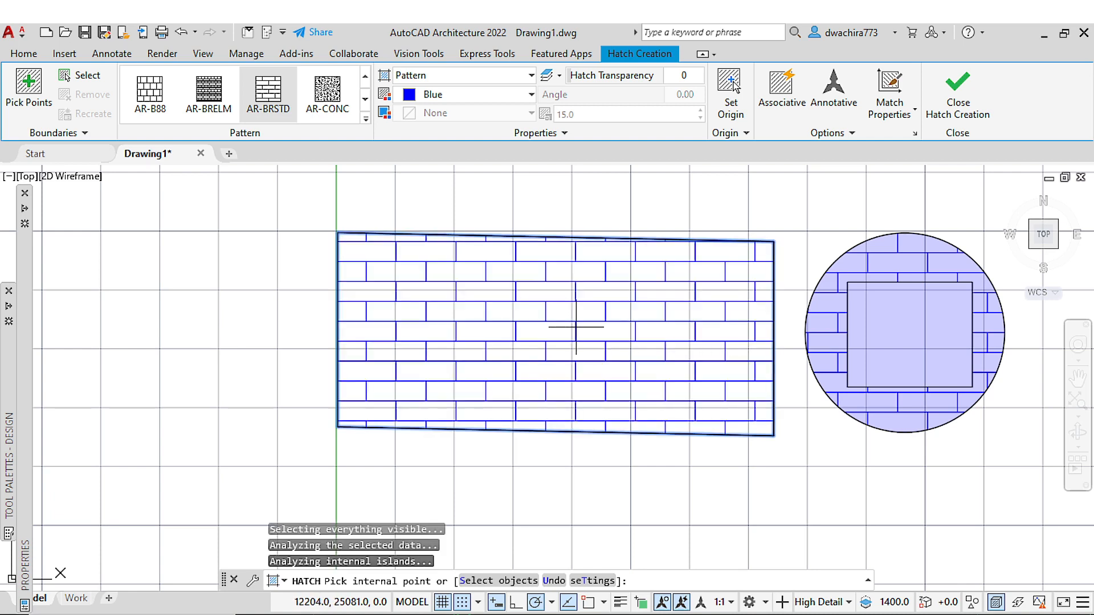
pyautogui.press('Escape')
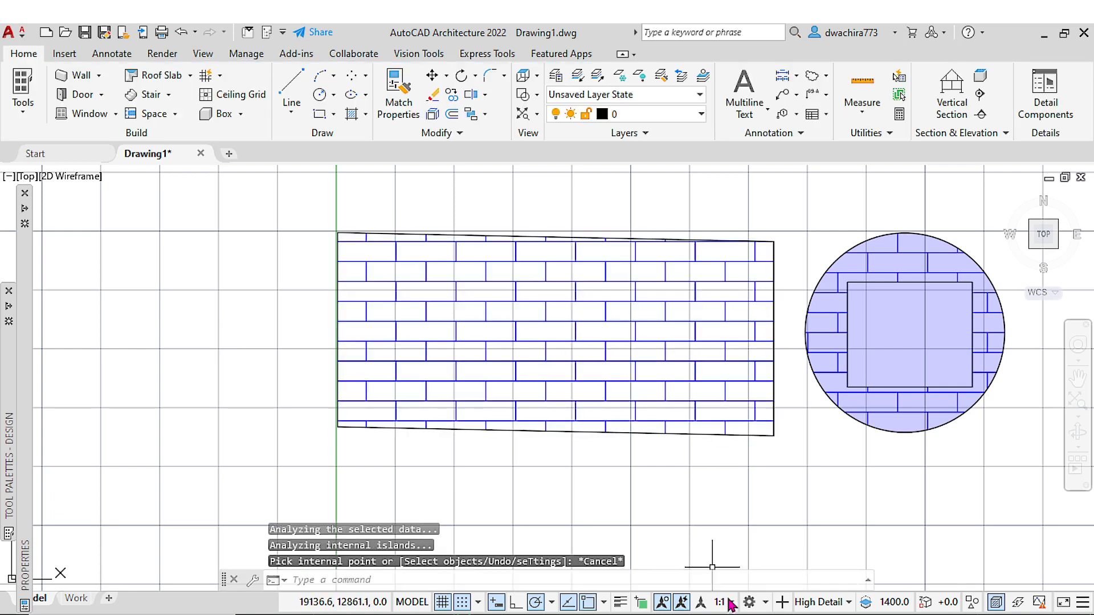
# Change the annotation scale to 1:100 and then 1:50 to test the non-annotative hatch
pyautogui.click(733, 602)
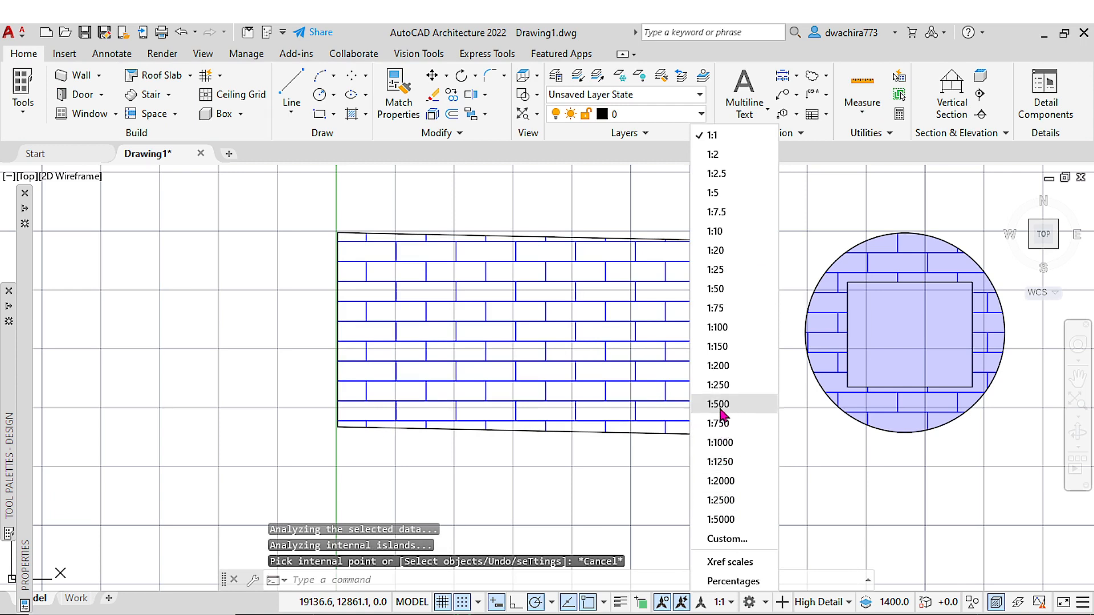
pyautogui.click(718, 328)
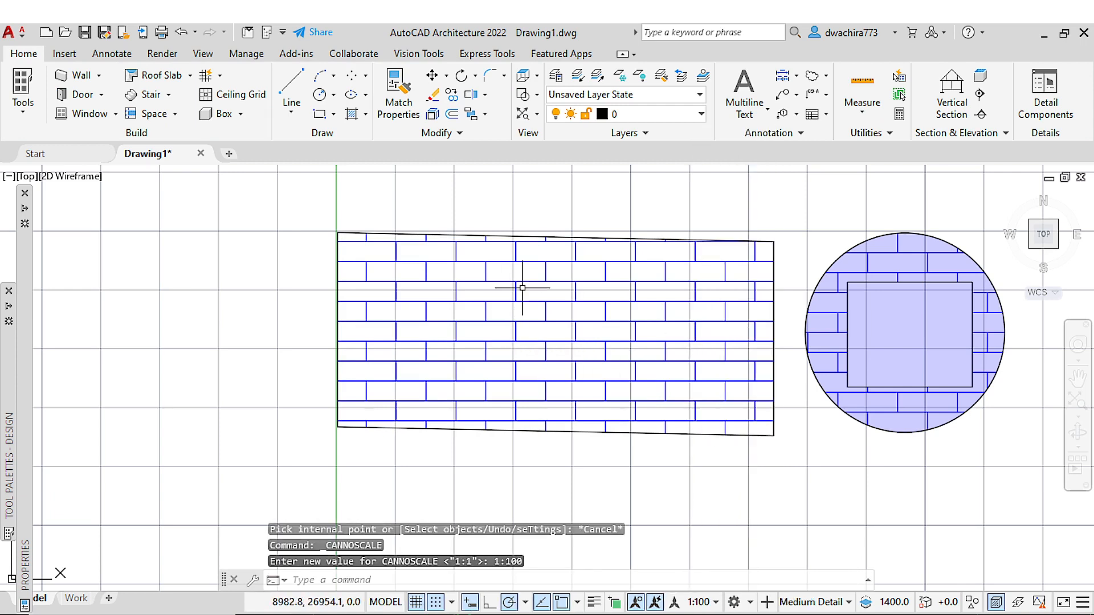
pyautogui.click(716, 603)
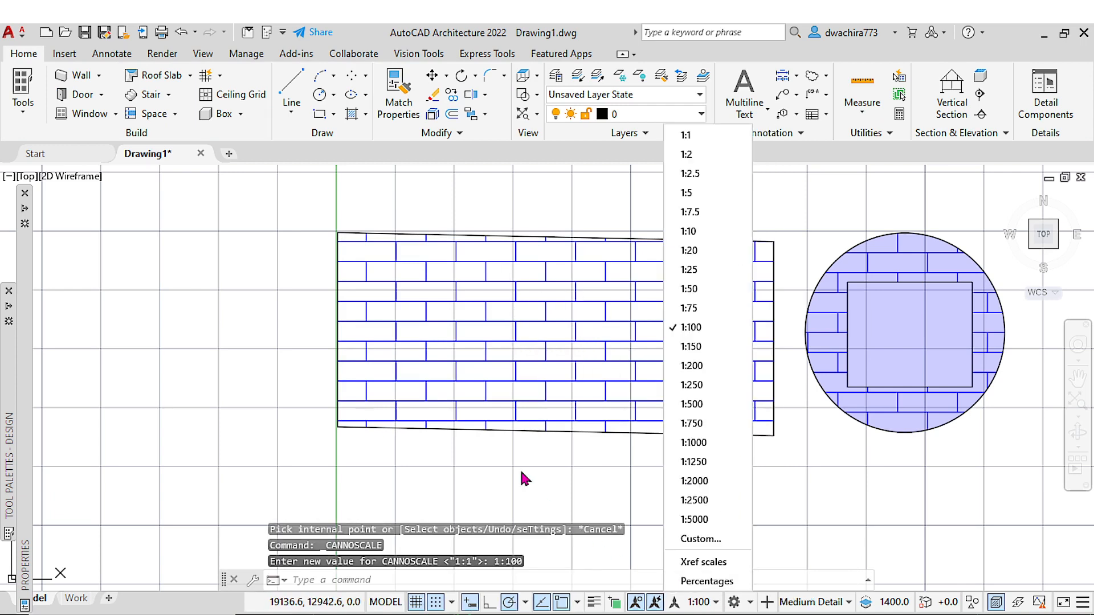
pyautogui.click(683, 289)
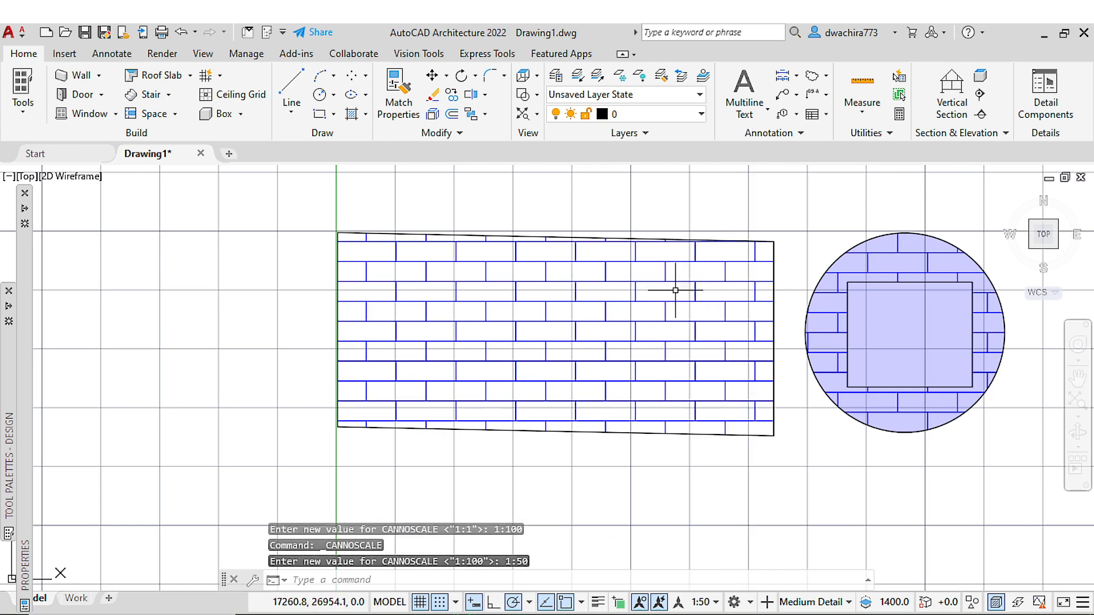
# Erase the non-annotative brick hatch from the rectangle and dismiss the tip about boundary grips
pyautogui.click(515, 290)
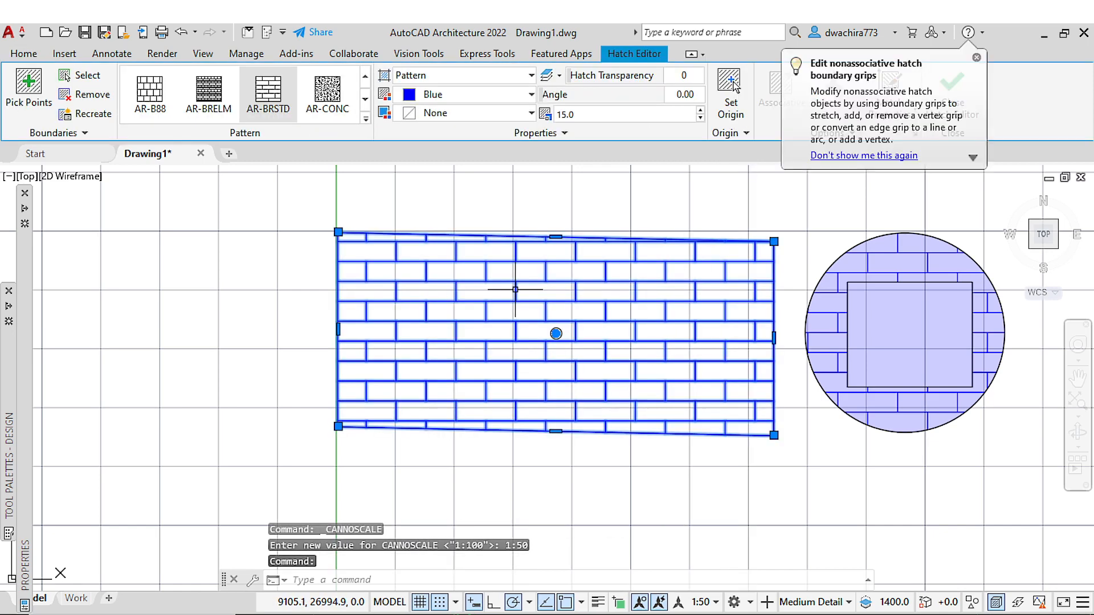
pyautogui.click(976, 57)
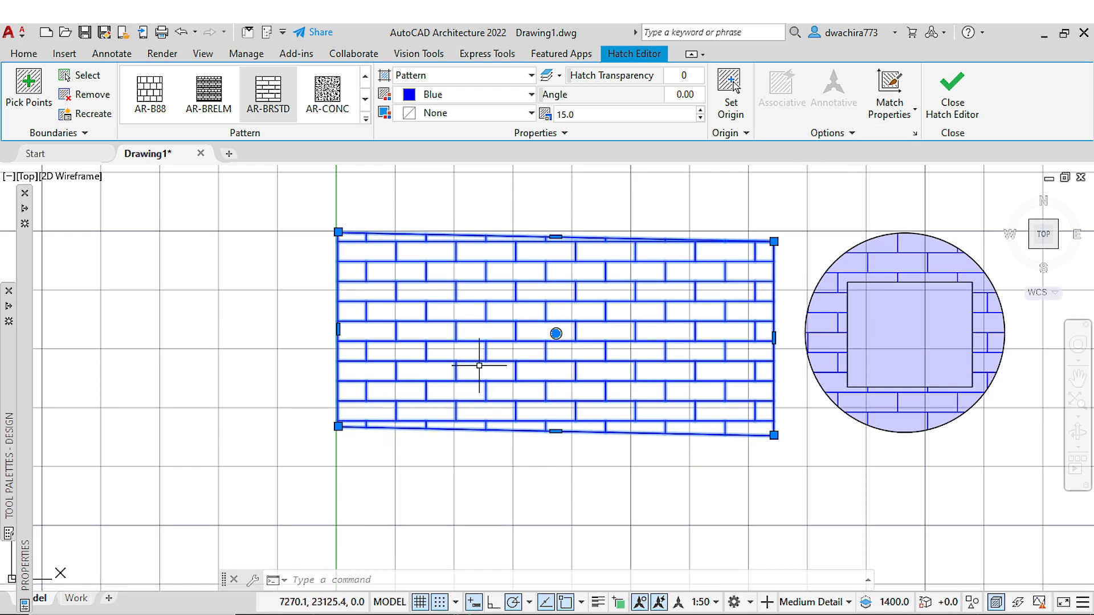
pyautogui.press('Delete')
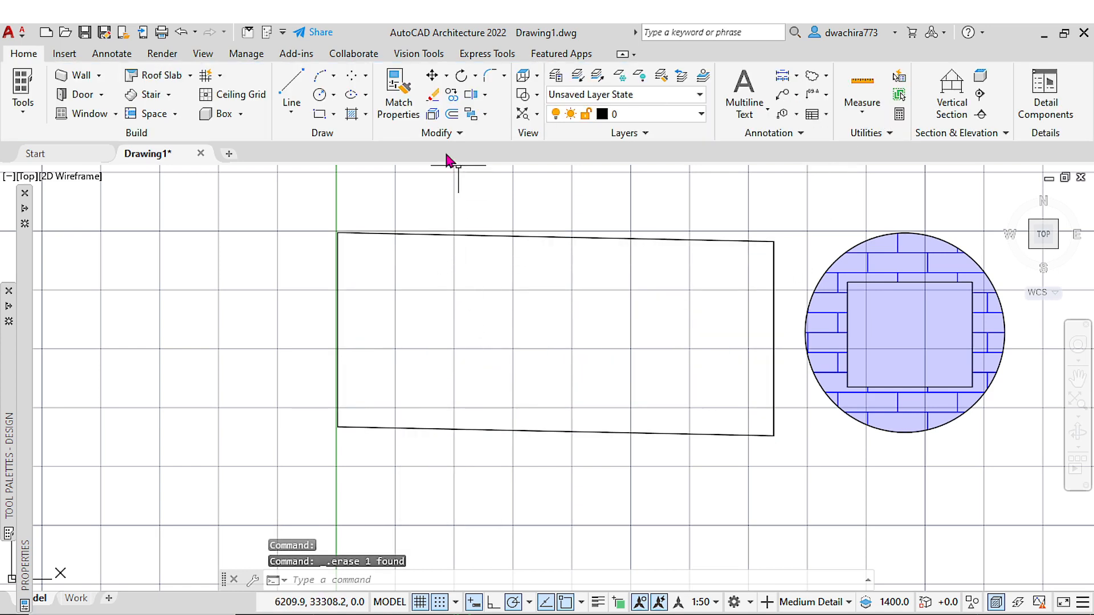
# Fill the rectangle with a blue AR-BRSTD hatch with Annotative turned on, and set the annotation scale to 1:1
pyautogui.click(370, 114)
pyautogui.click(372, 137)
pyautogui.click(783, 108)
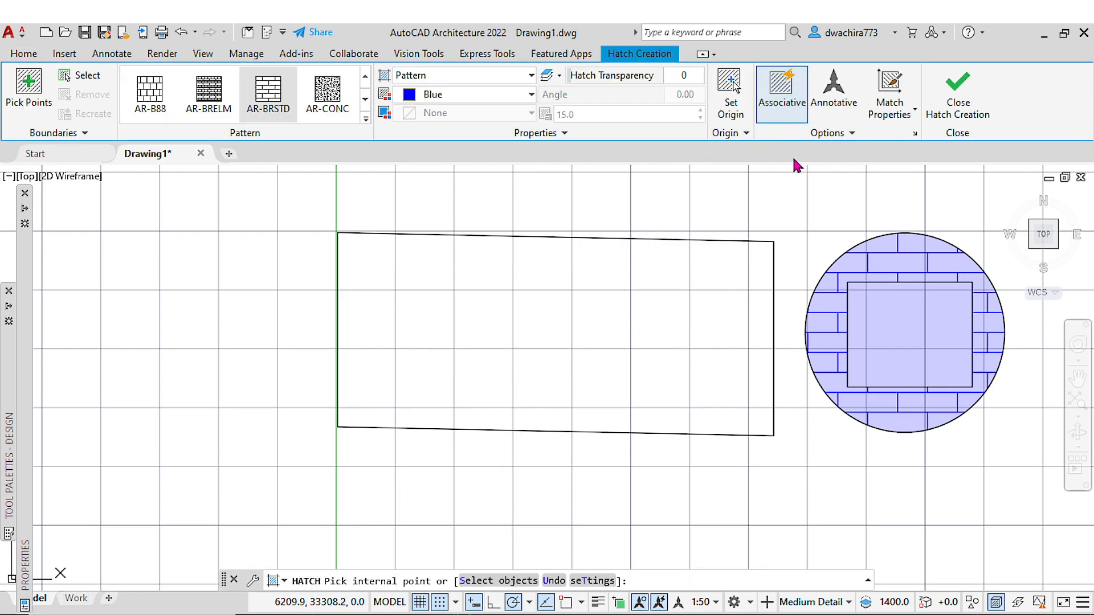
pyautogui.click(833, 111)
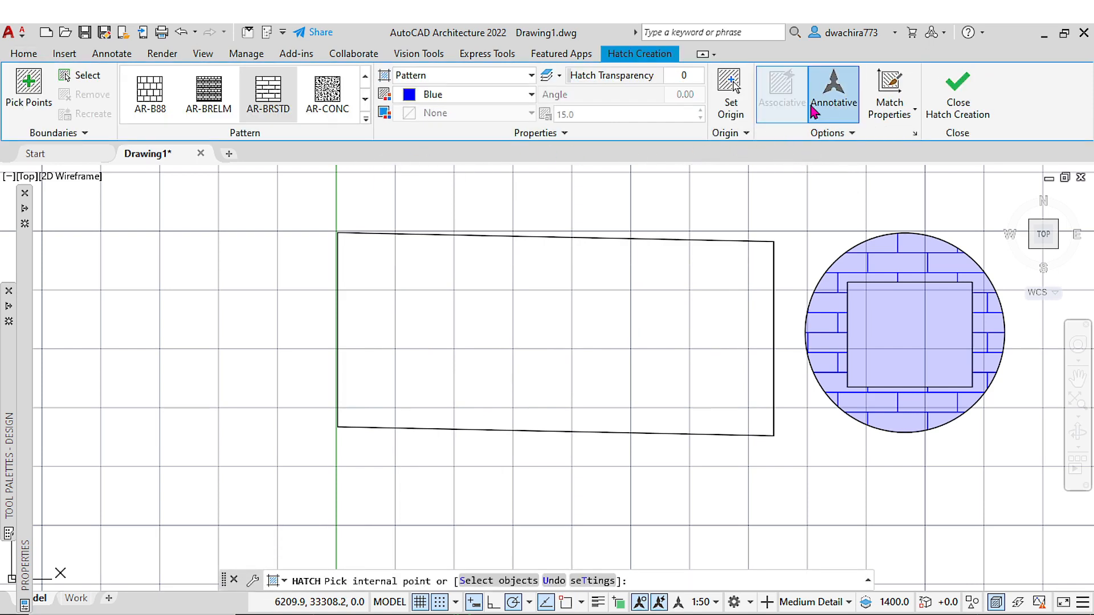
pyautogui.click(535, 334)
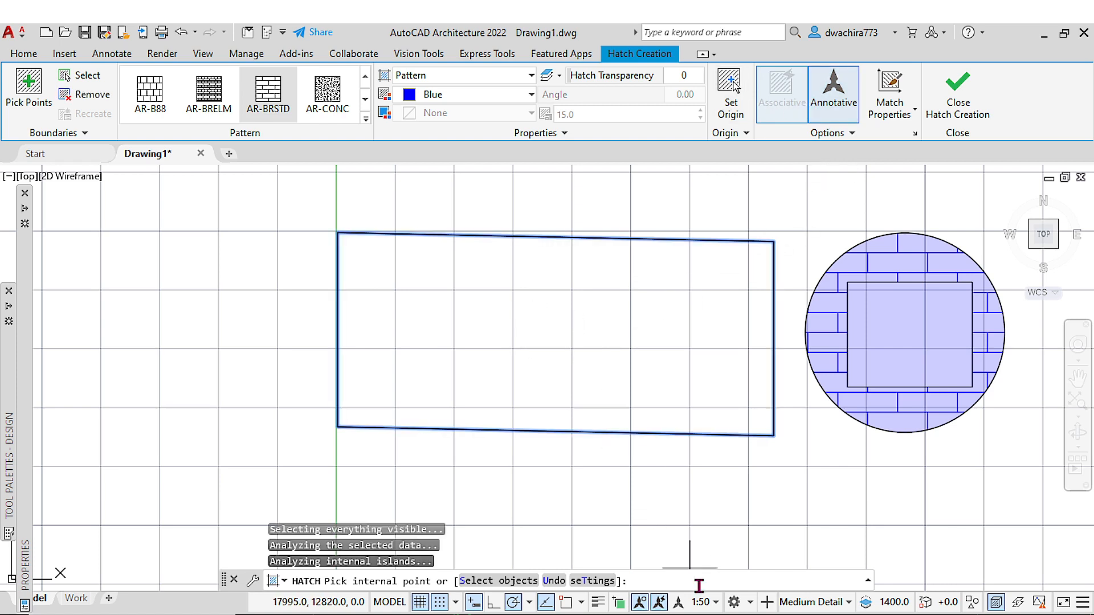
pyautogui.press('Escape')
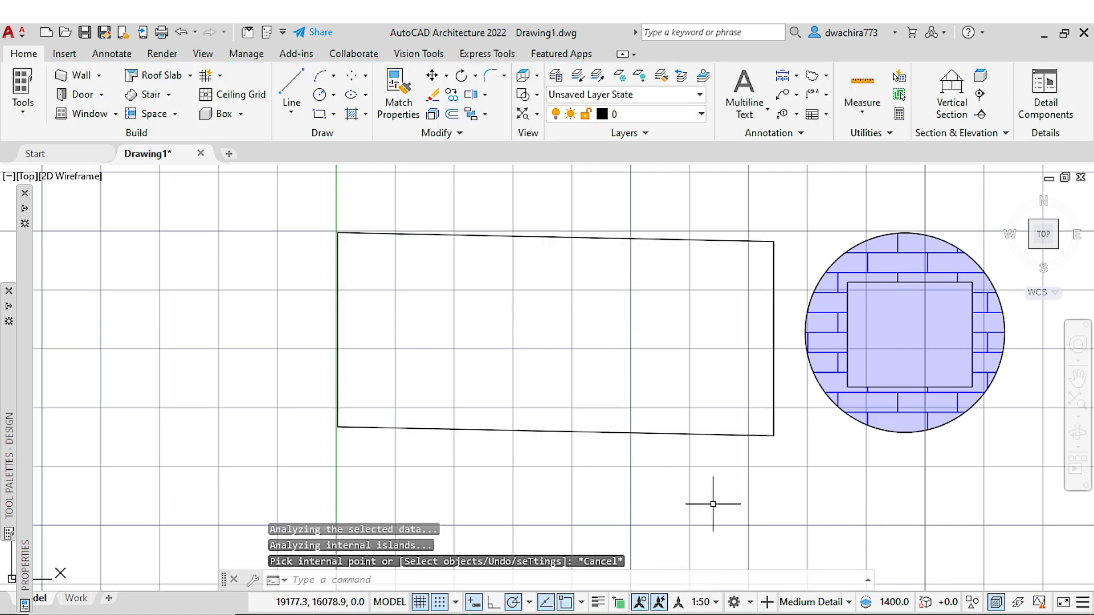
pyautogui.click(716, 602)
pyautogui.click(691, 135)
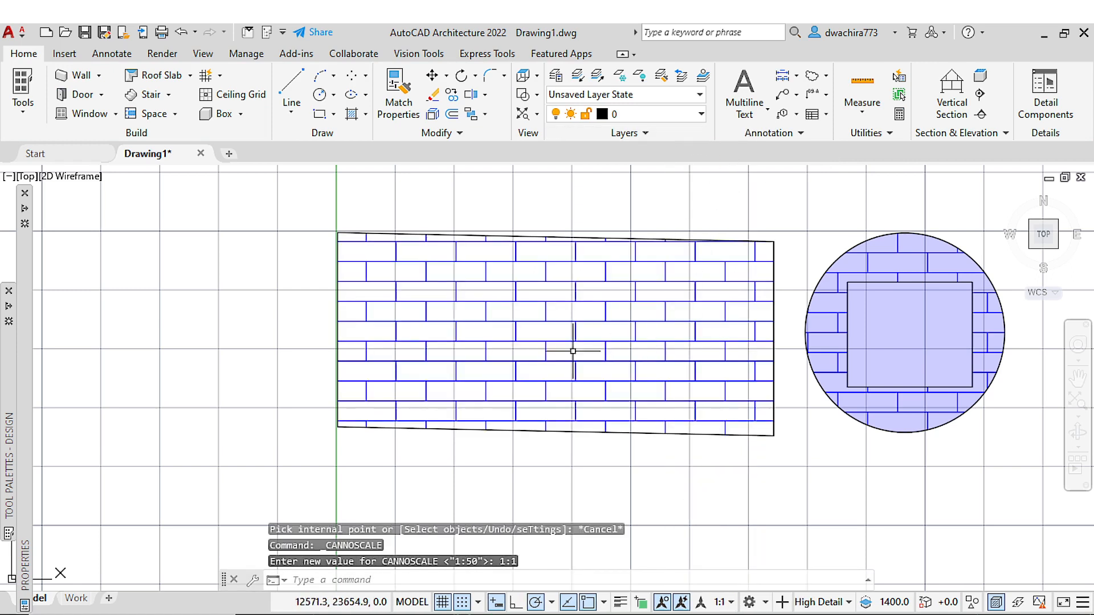
# Toggle Annotative off and back on for the rectangle's brick hatch to compare it with the Associative option
pyautogui.click(657, 276)
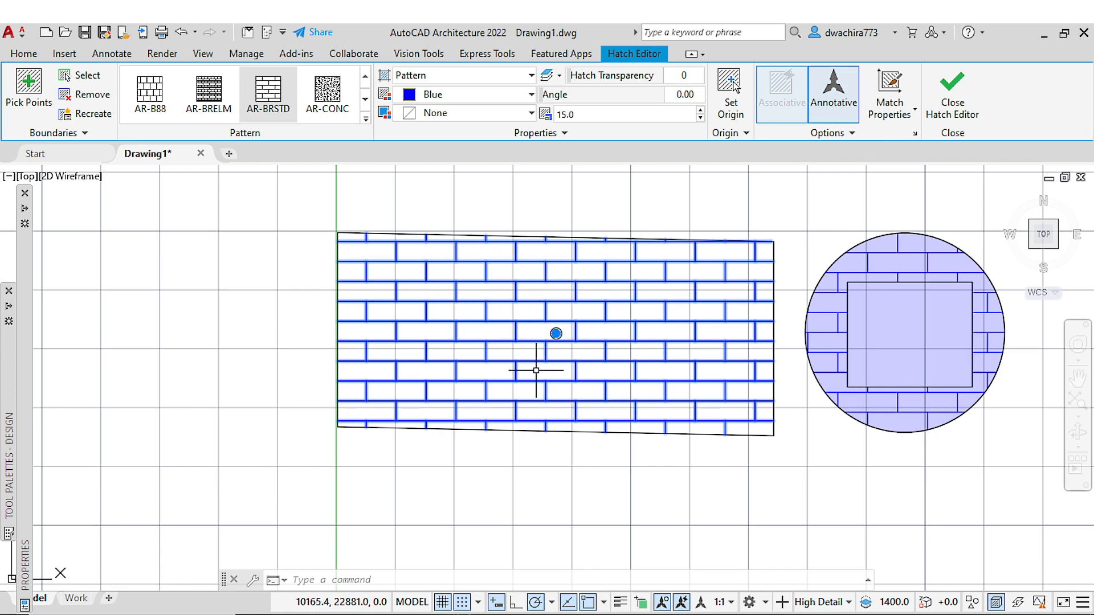
pyautogui.click(849, 114)
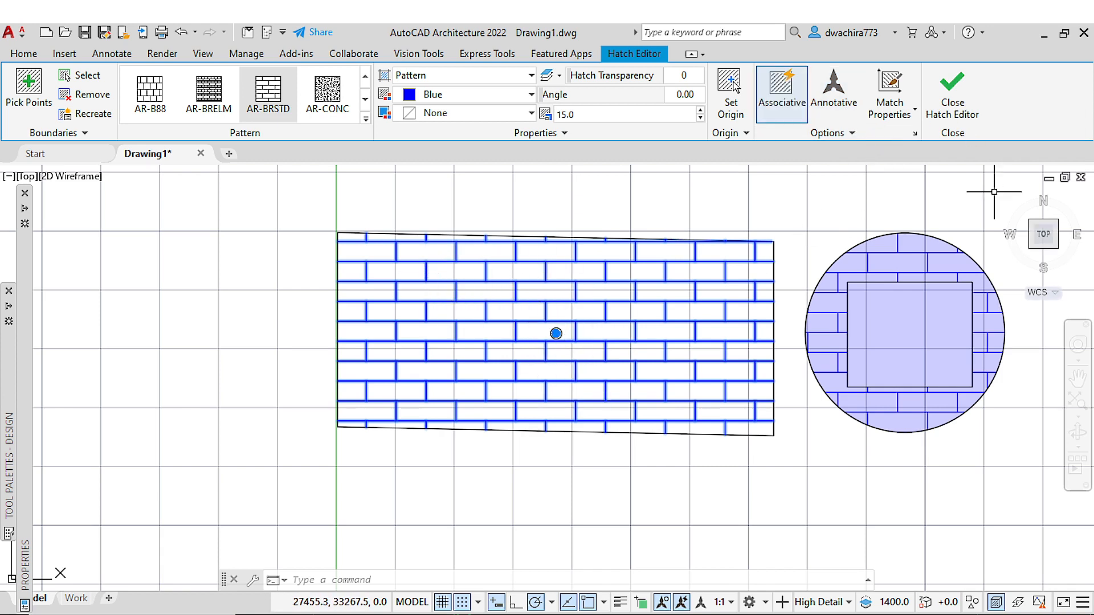
pyautogui.click(632, 462)
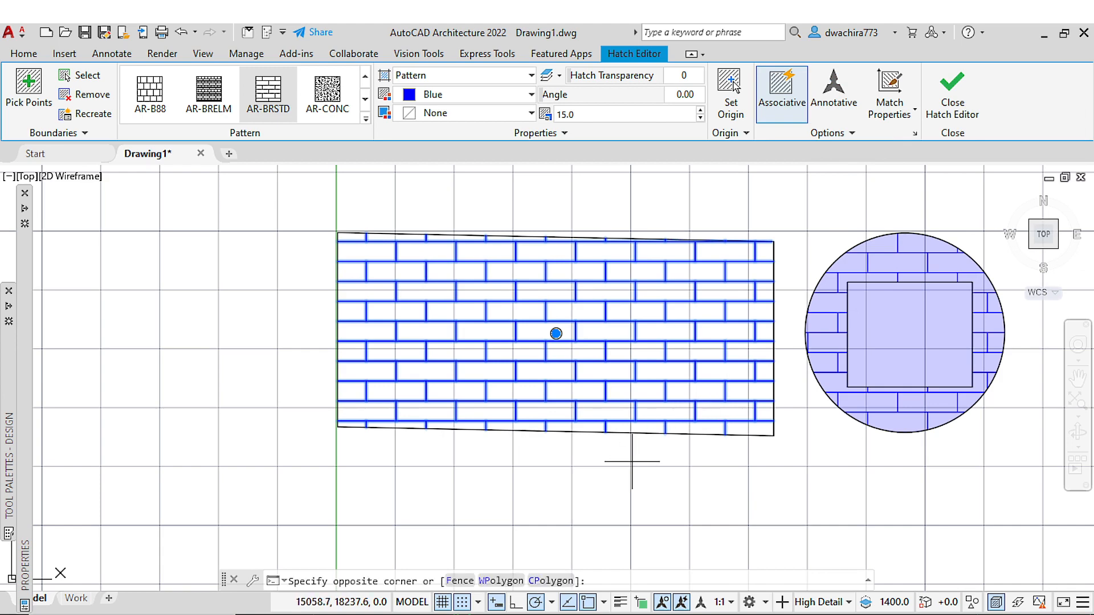
pyautogui.click(632, 462)
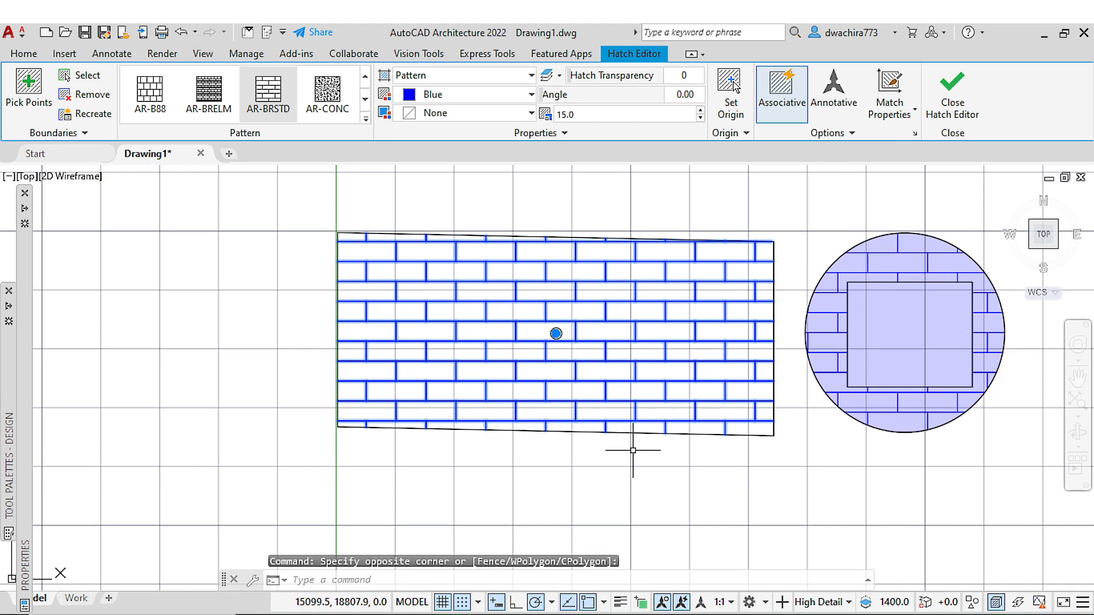
pyautogui.press('Escape')
pyautogui.click(575, 295)
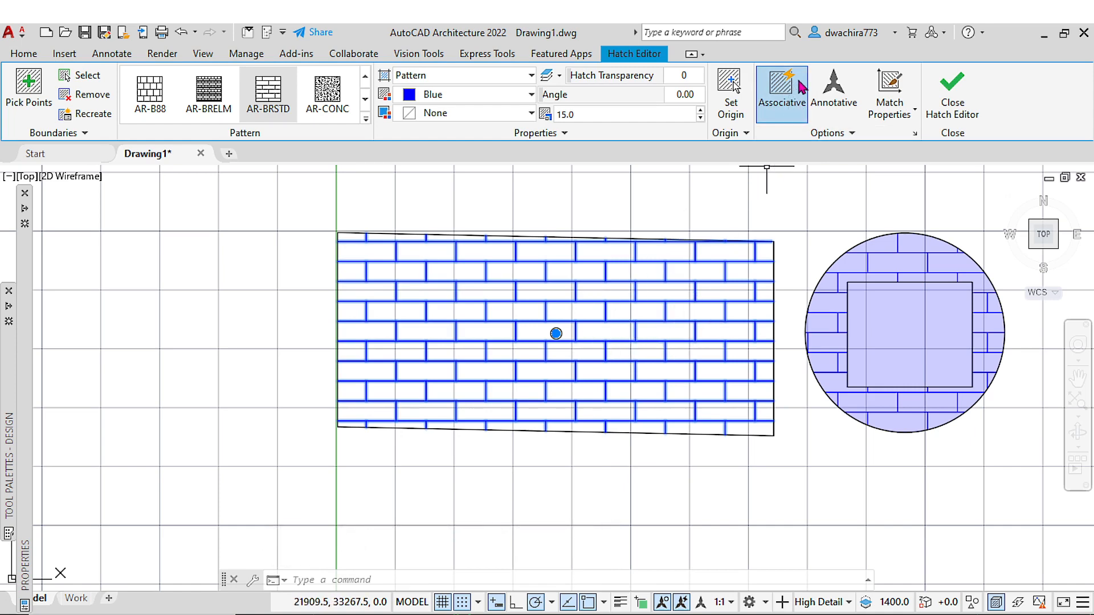
pyautogui.click(827, 94)
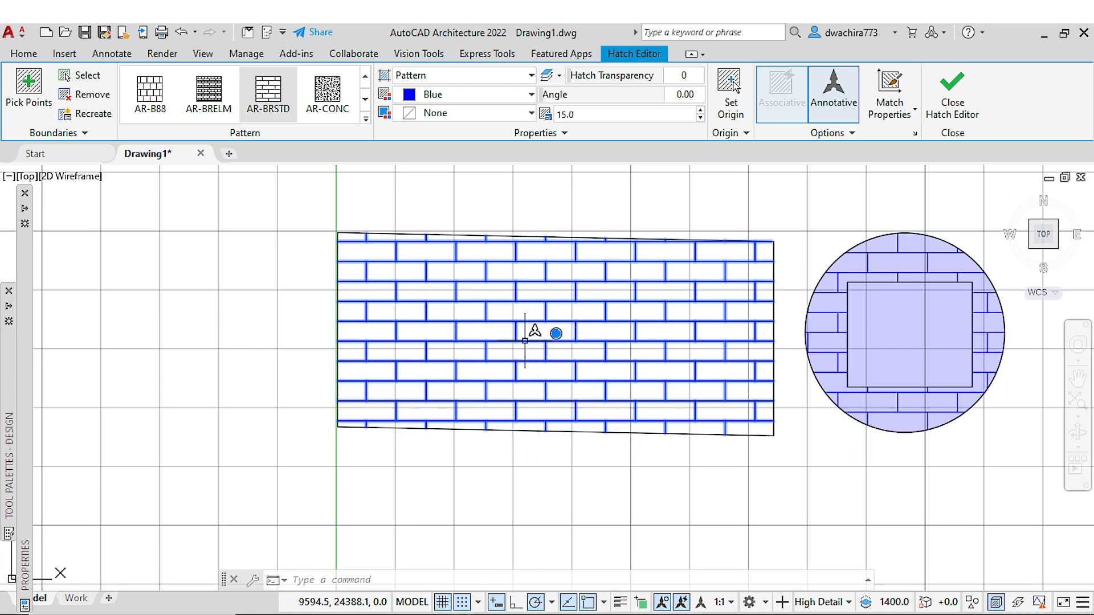
pyautogui.moveTo(533, 339); pyautogui.dragTo(489, 323, button='middle')
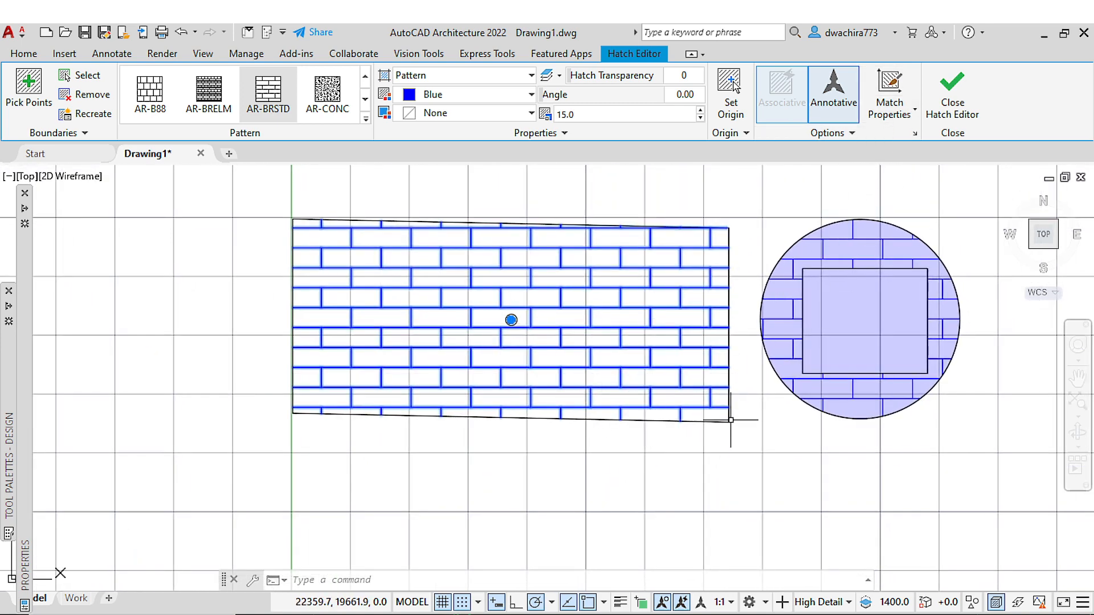
pyautogui.moveTo(712, 414)
pyautogui.mouseDown(button='middle')
pyautogui.moveTo(636, 381)
pyautogui.moveTo(549, 378)
pyautogui.mouseUp(button='middle')
pyautogui.press('Escape')
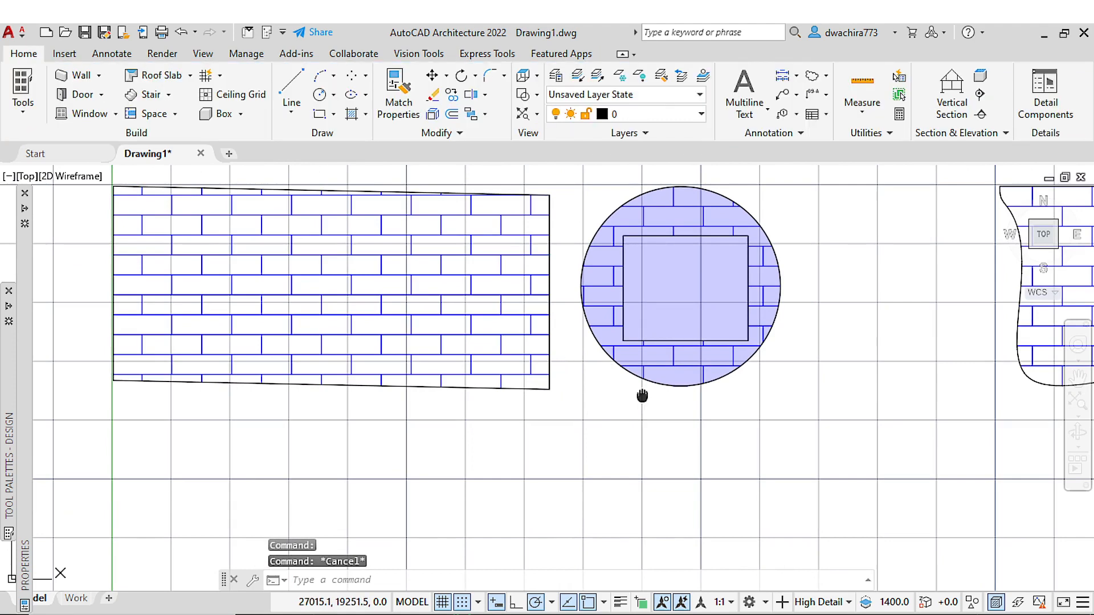
# Try AR-BRELM and AR-B88 on the hatch shared by the circle and the irregular shape, and finally apply AR-CONC
pyautogui.moveTo(633, 390); pyautogui.dragTo(341, 401, button='middle')
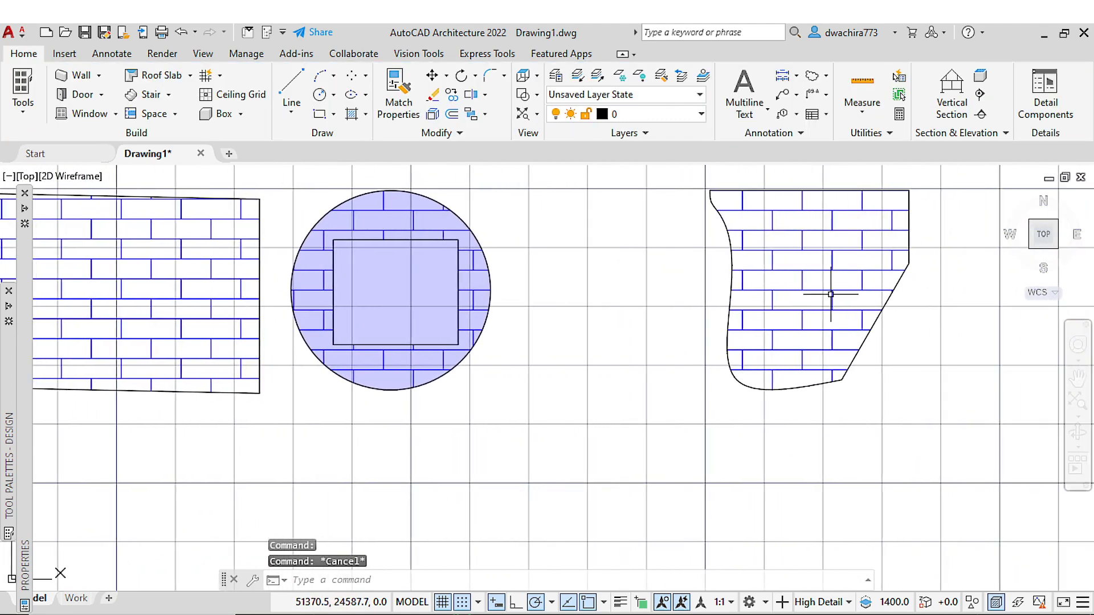
pyautogui.click(764, 250)
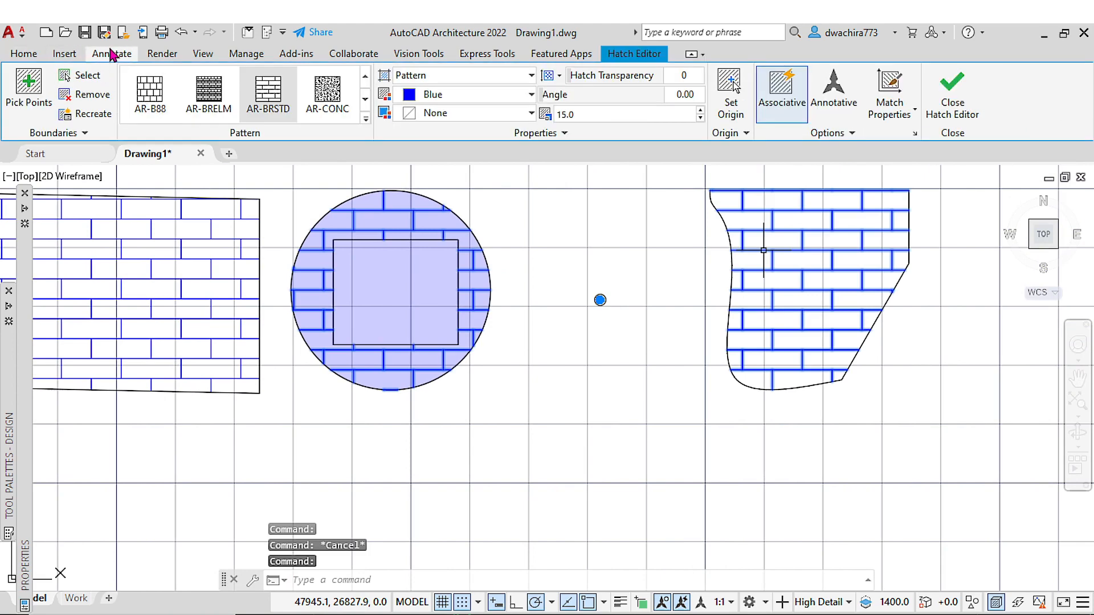
pyautogui.click(209, 104)
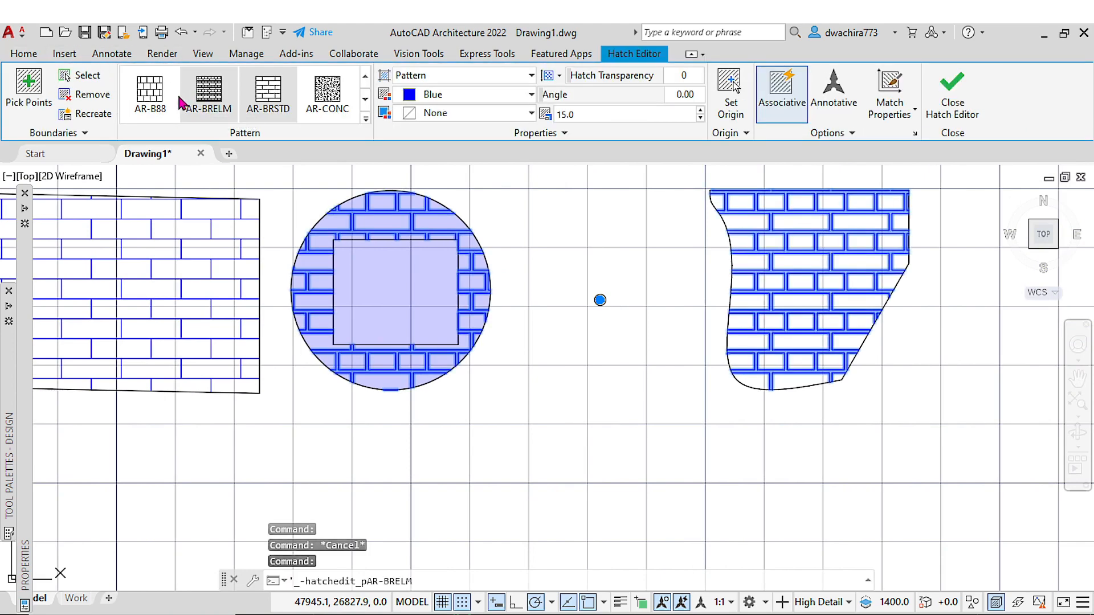
pyautogui.click(150, 91)
pyautogui.click(215, 100)
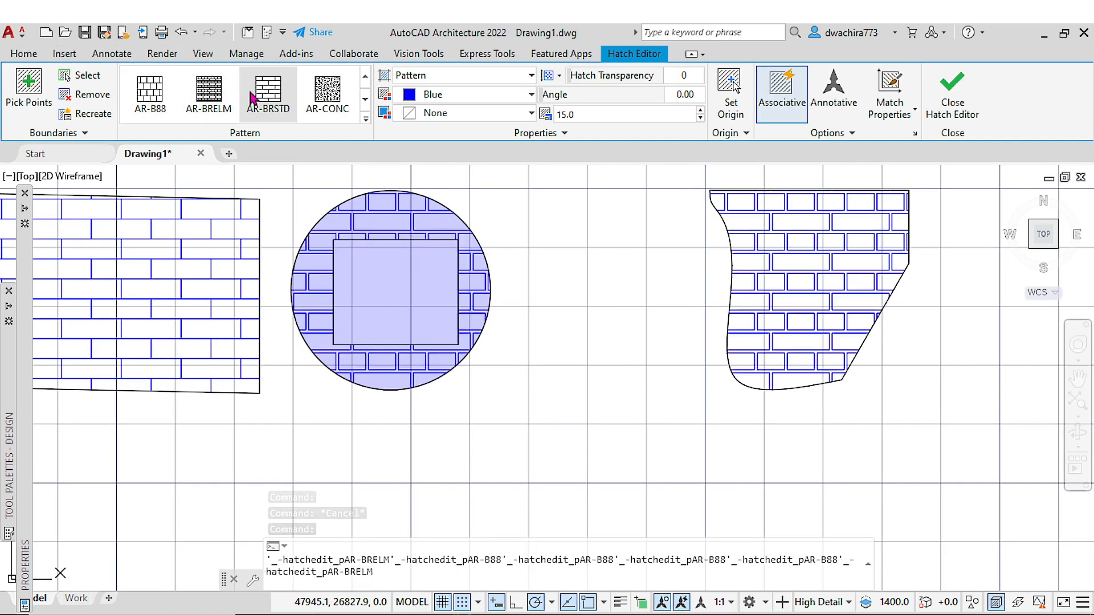
pyautogui.click(338, 91)
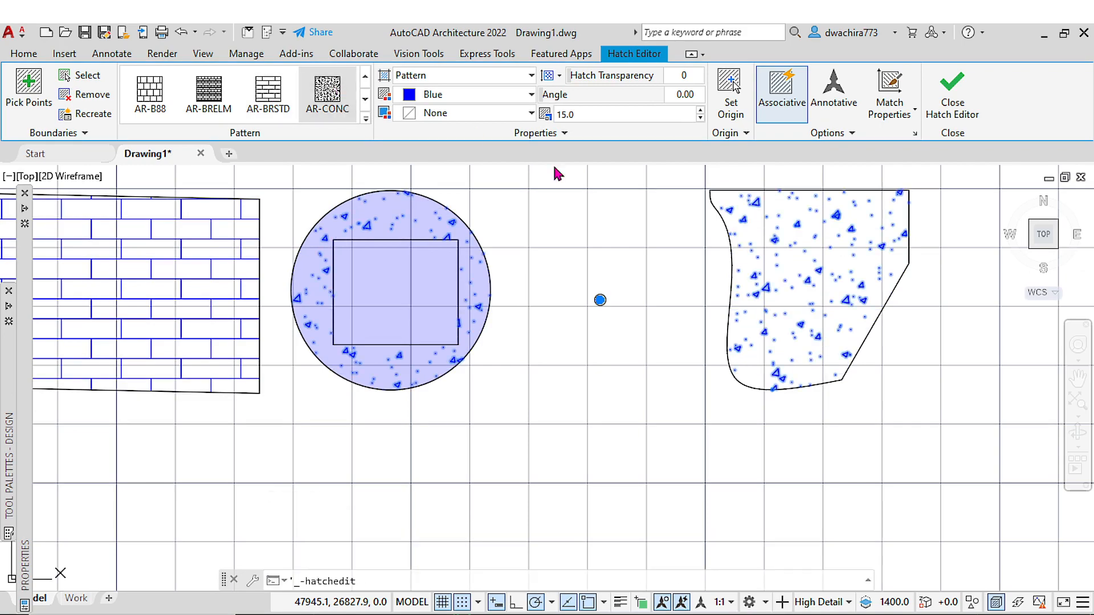
pyautogui.scroll(-4, 678, 297)
pyautogui.press('Escape')
pyautogui.middleClick(712, 283)
pyautogui.middleClick(712, 283)
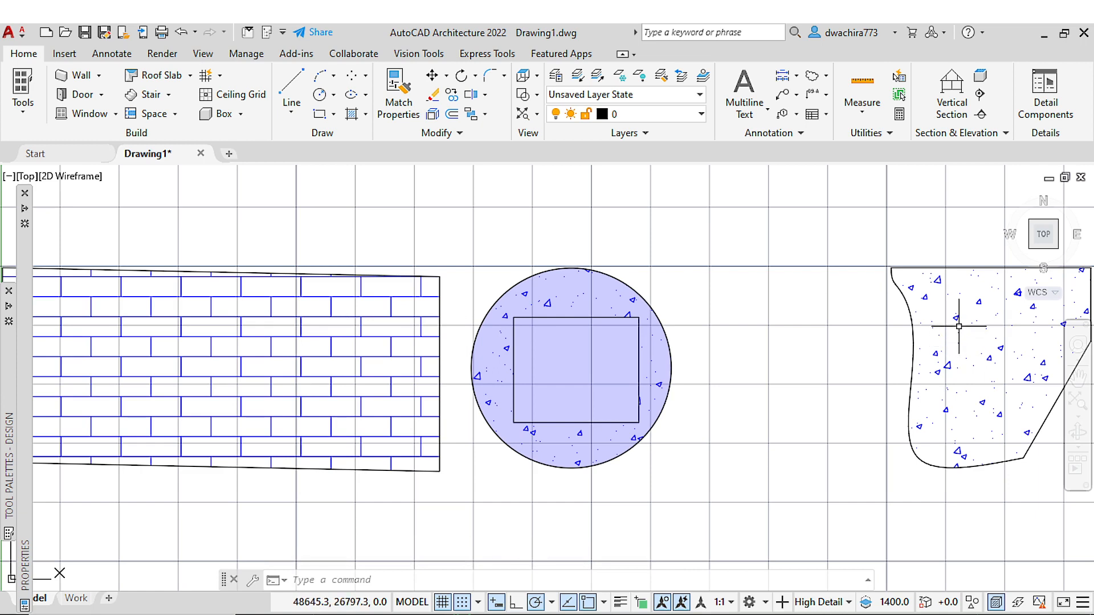
# Match the properties of the circle and irregular shape's AR-CONC hatch to the rectangle's AR-BRSTD brick hatch
pyautogui.click(961, 290)
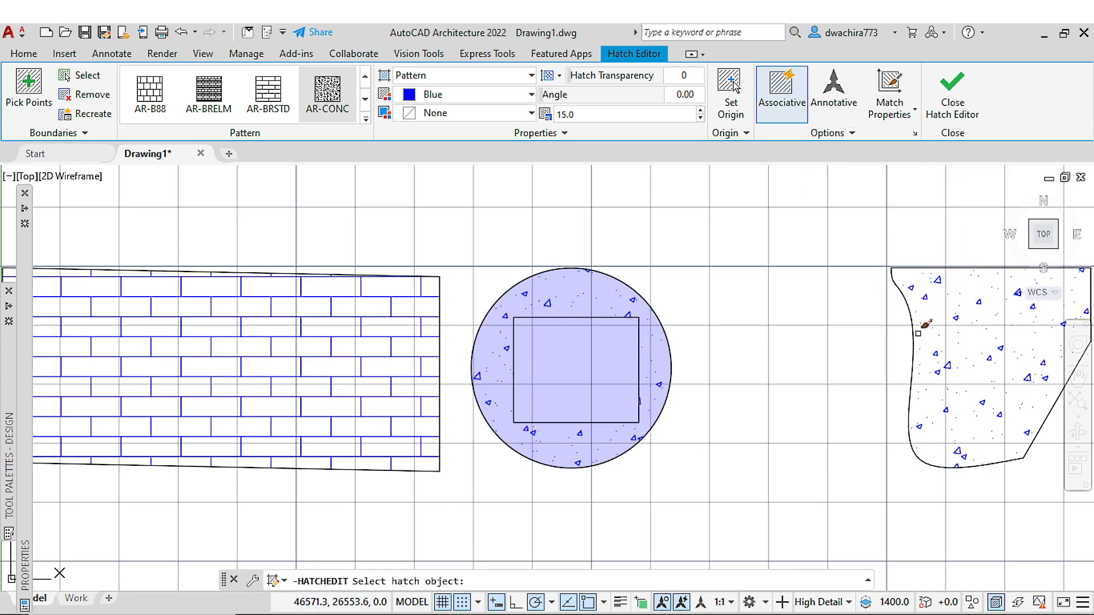
pyautogui.moveTo(410, 380); pyautogui.dragTo(444, 364, button='middle')
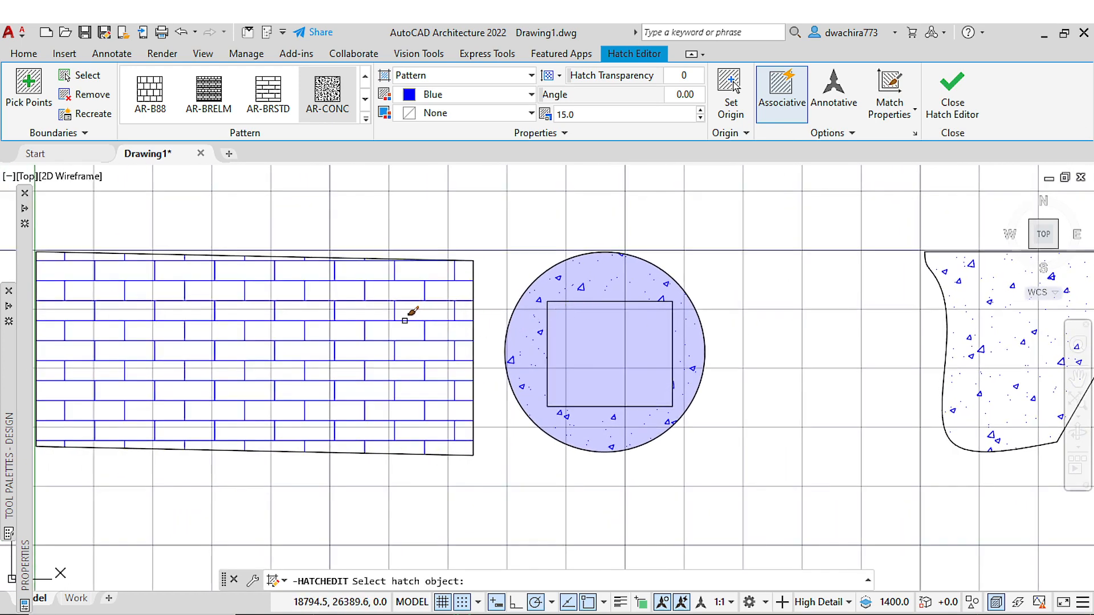
pyautogui.click(404, 320)
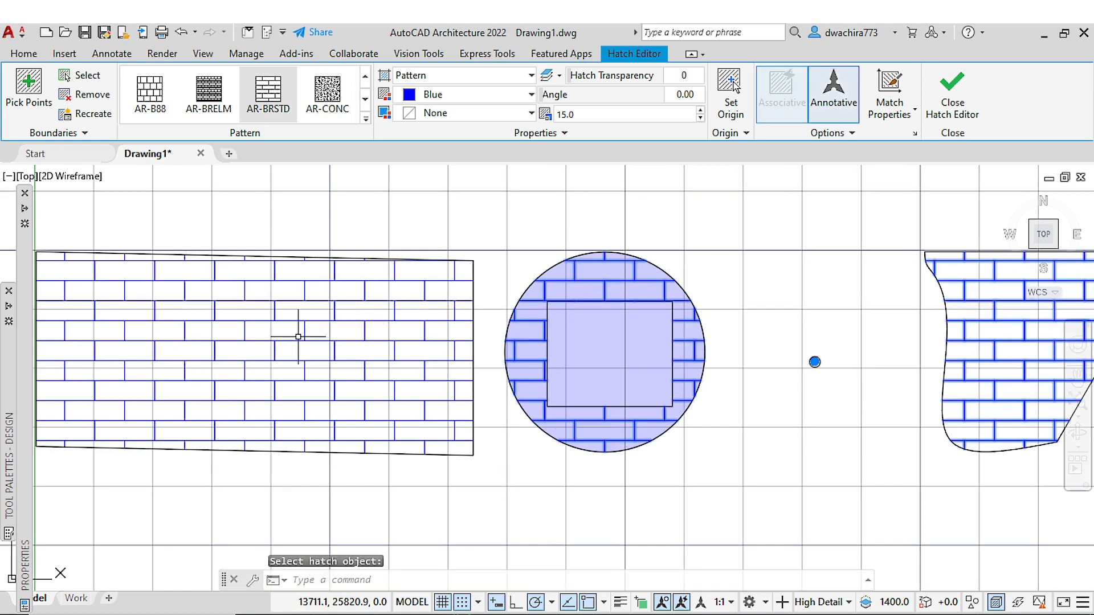
pyautogui.moveTo(640, 394); pyautogui.dragTo(606, 403, button='middle')
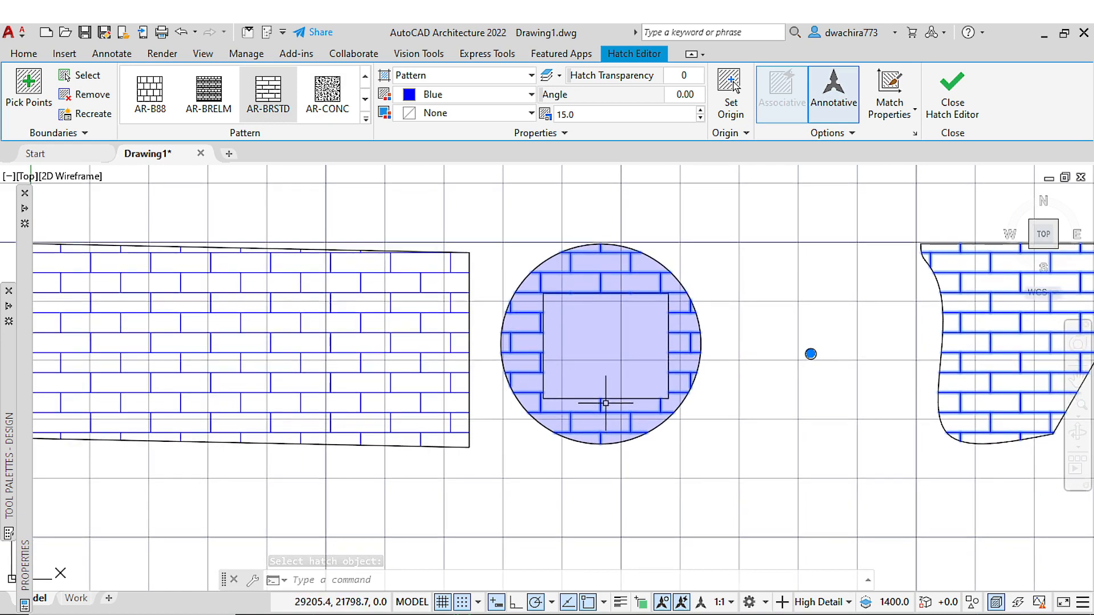
pyautogui.press('Escape')
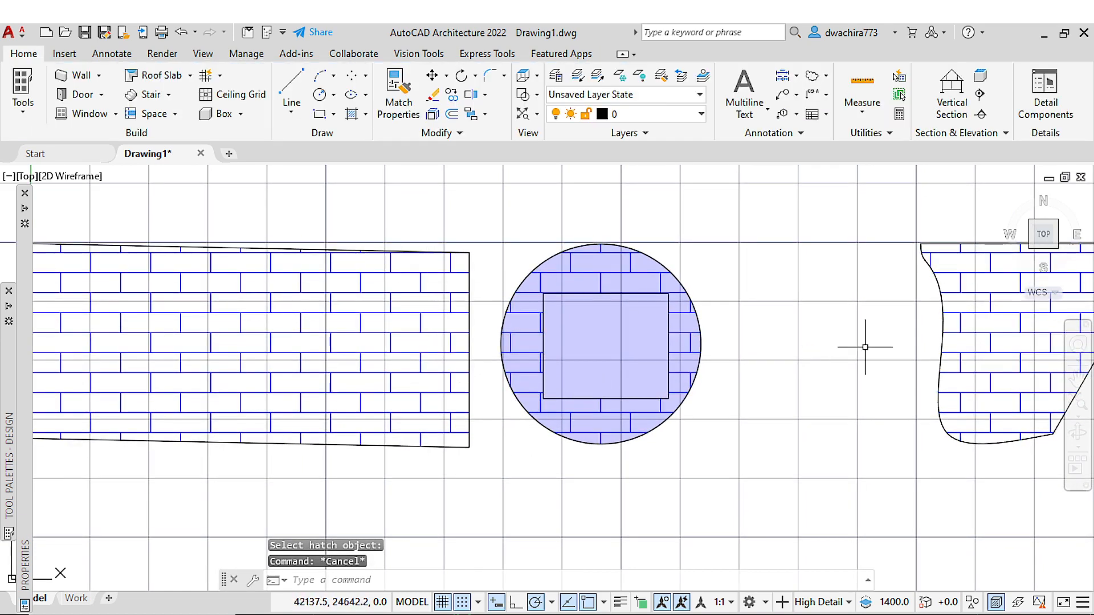
# Undo the last hatch property match on the circle and the irregular shape
pyautogui.click(181, 33)
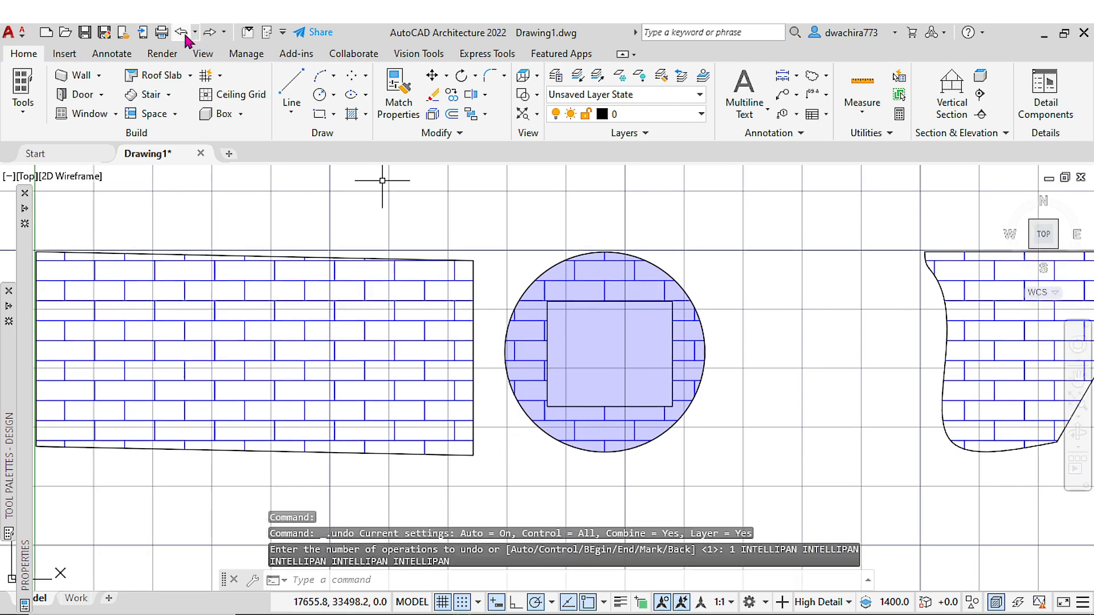
pyautogui.click(182, 33)
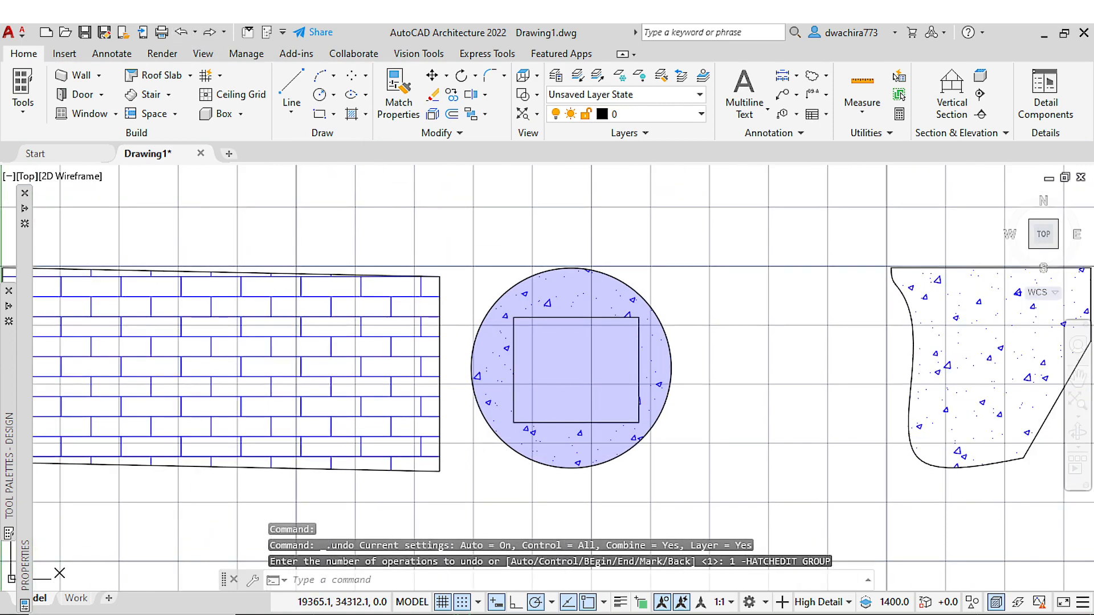
pyautogui.moveTo(456, 336); pyautogui.dragTo(459, 324, button='middle')
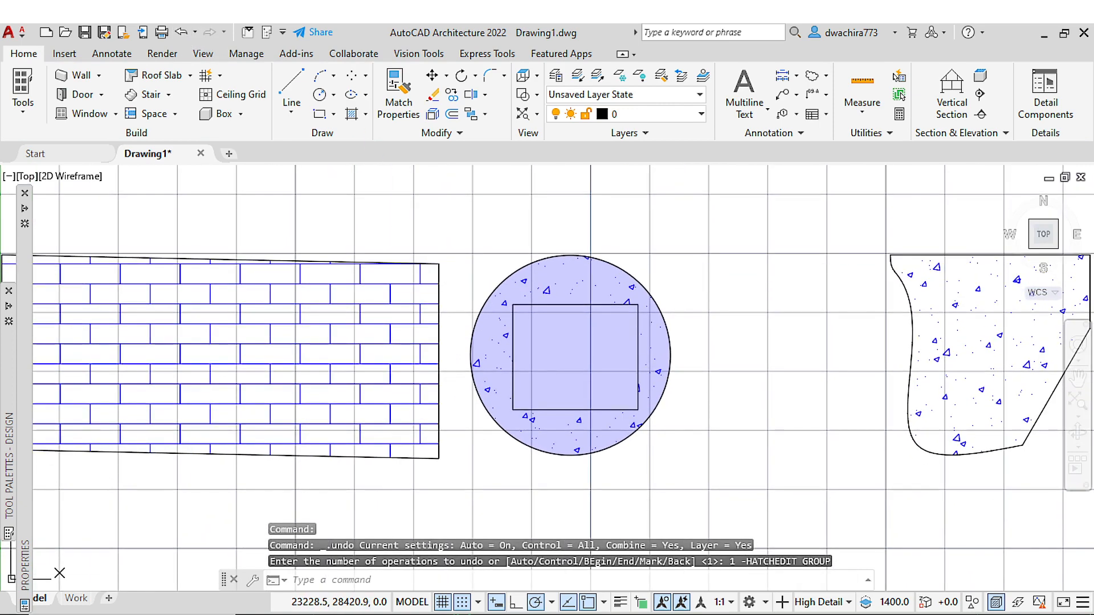
pyautogui.middleClick(458, 324)
pyautogui.middleClick(459, 324)
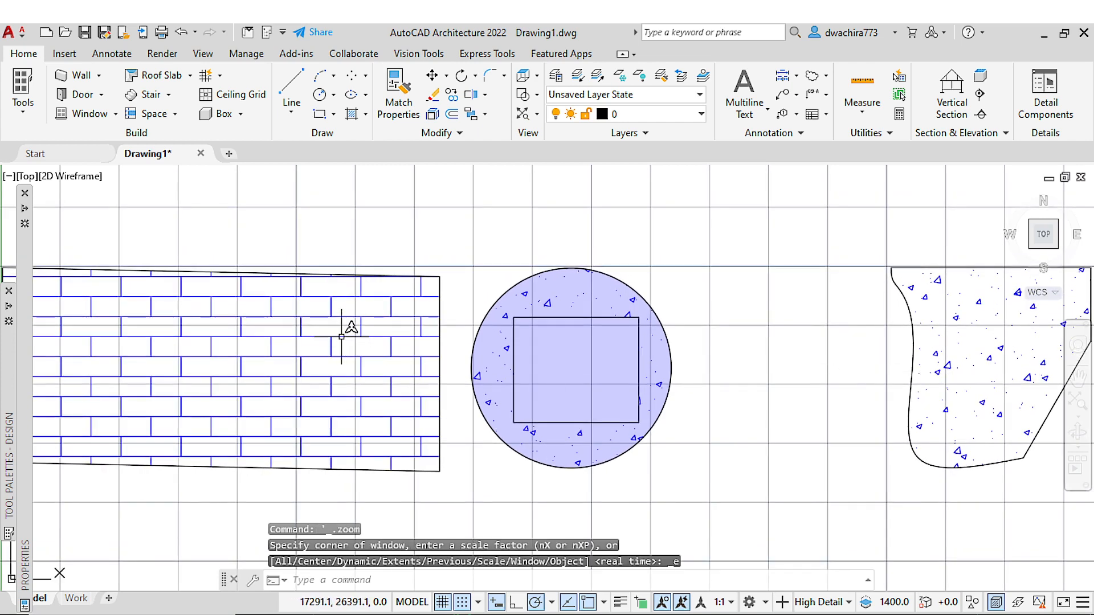
# Try to match the rectangle's brick hatch to the AR-CONC hatch of the irregular shape
pyautogui.click(349, 325)
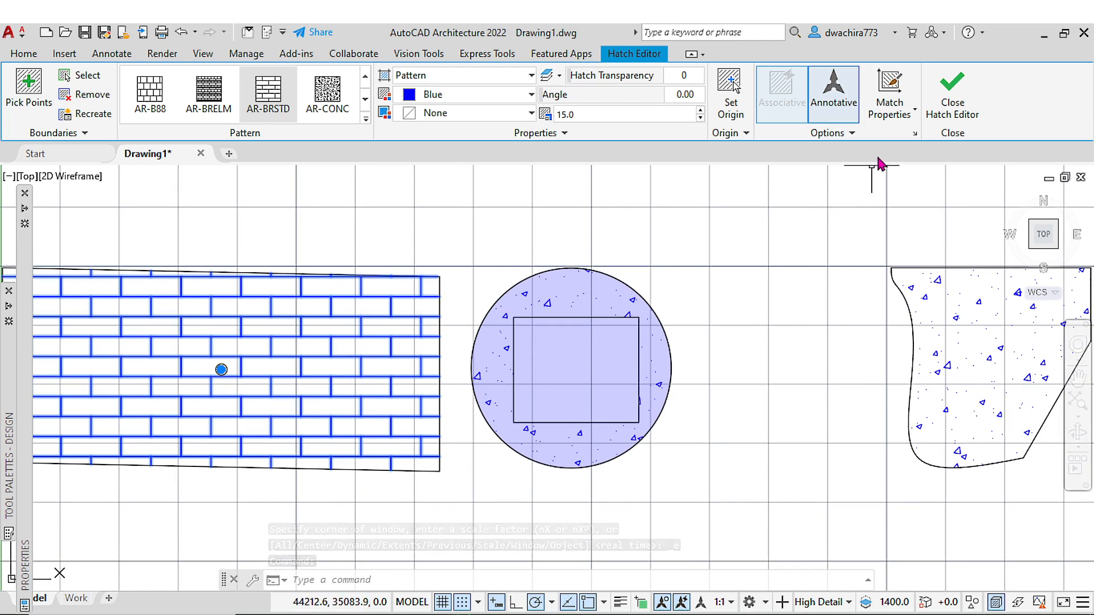
pyautogui.click(896, 83)
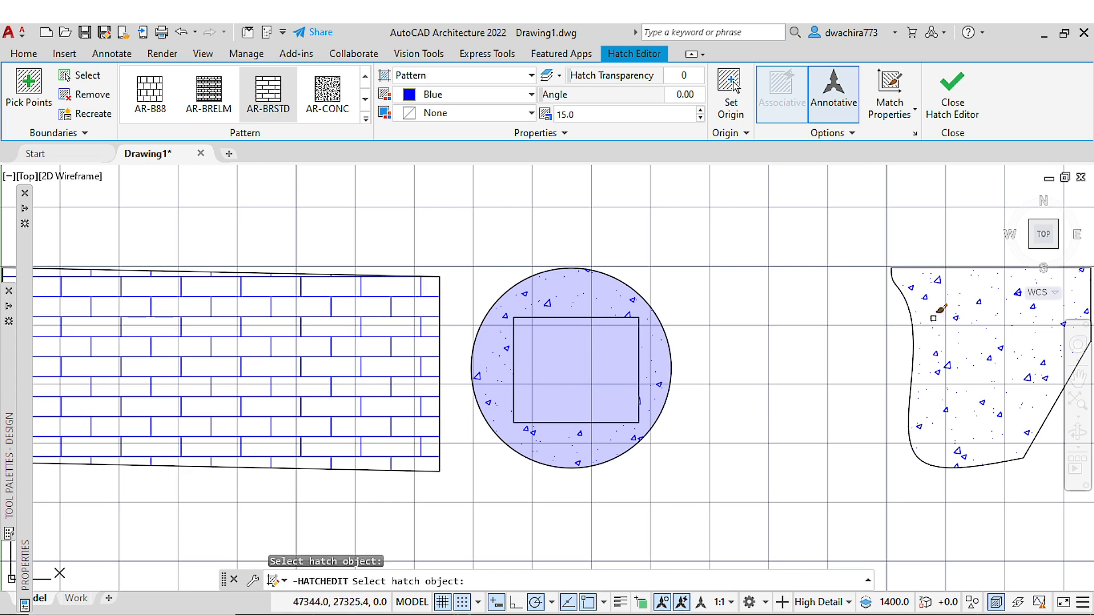
pyautogui.click(950, 337)
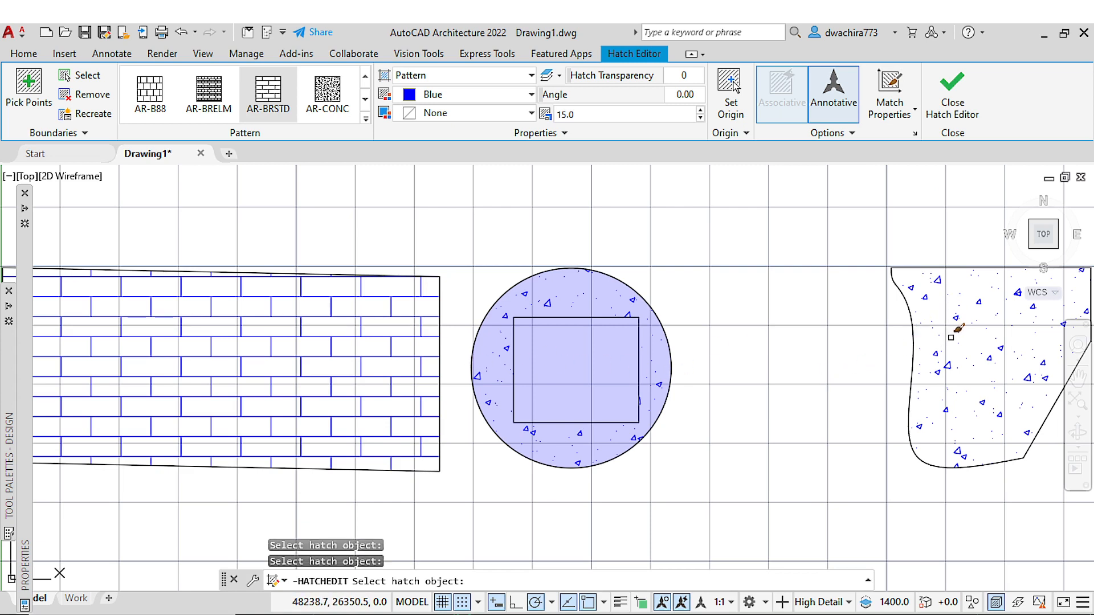
pyautogui.click(410, 334)
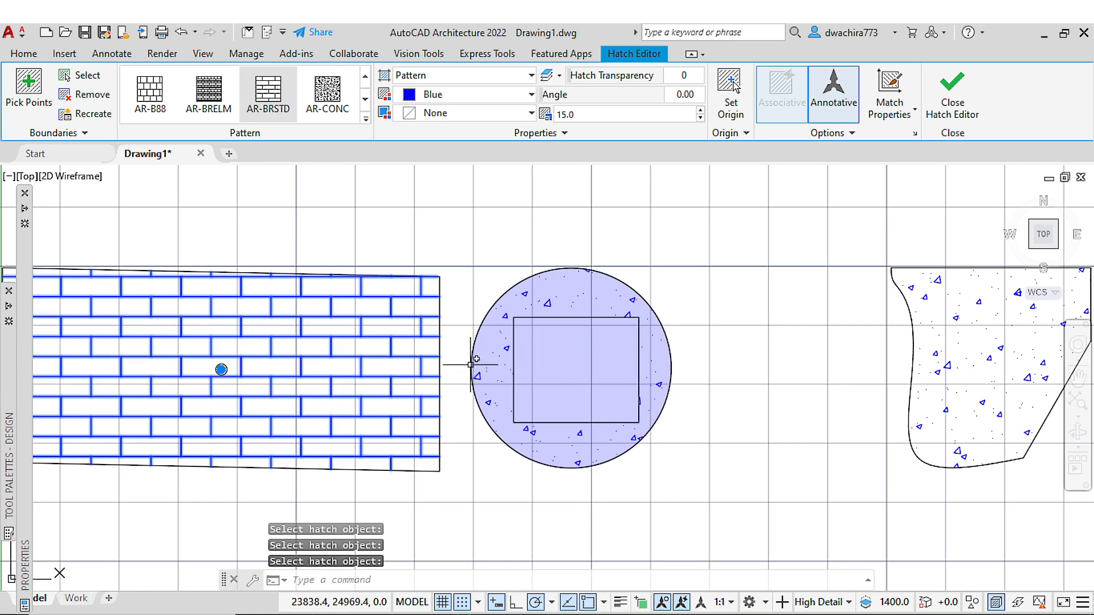
pyautogui.press('Escape')
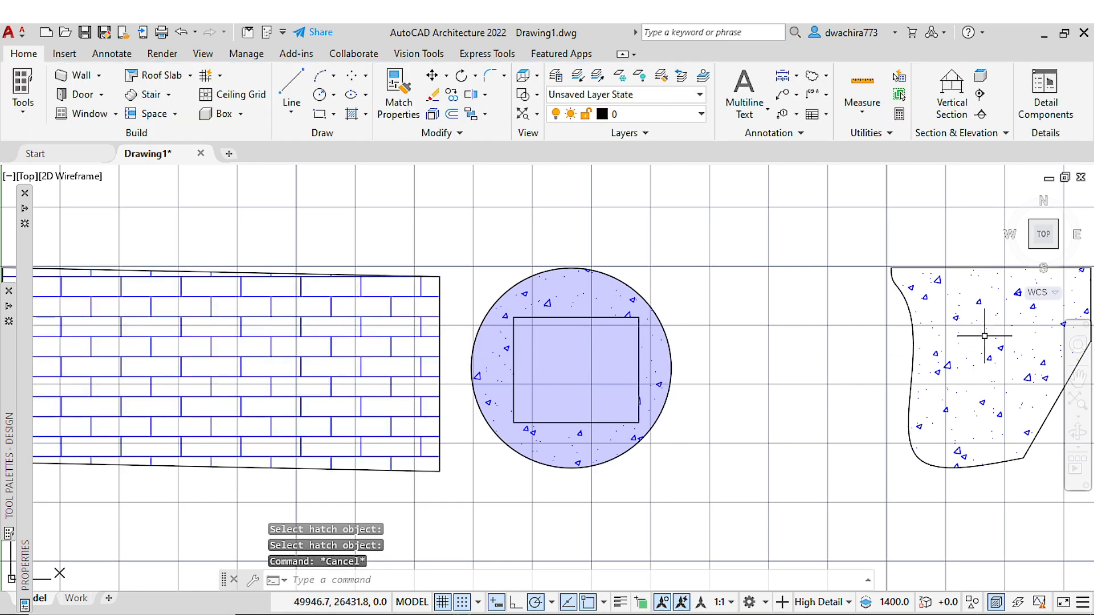
pyautogui.click(1004, 359)
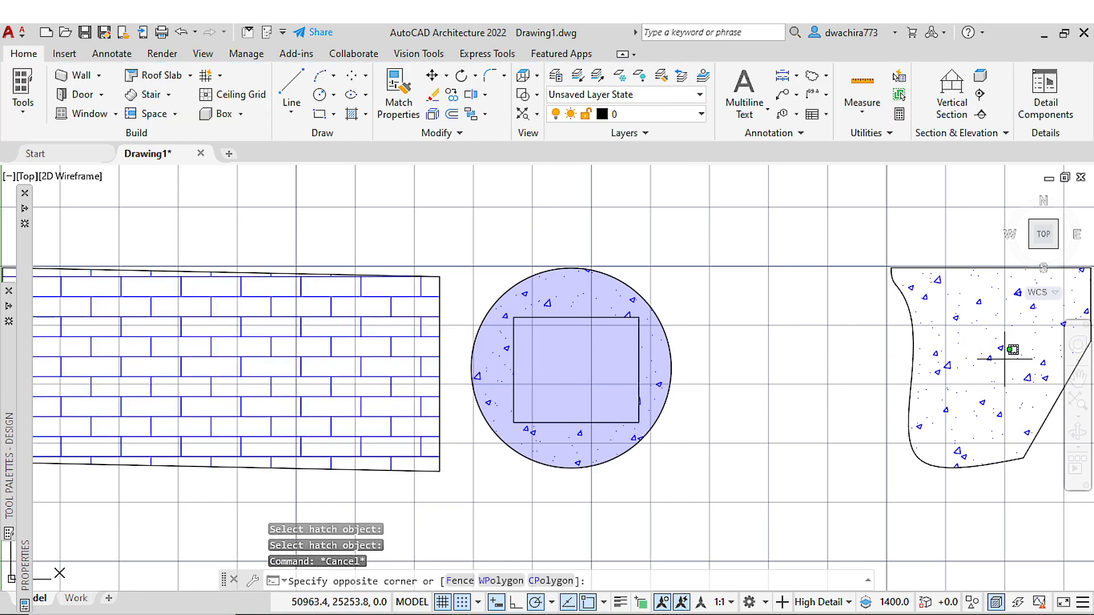
pyautogui.press('Escape')
pyautogui.click(962, 313)
pyautogui.press('Escape')
pyautogui.click(956, 319)
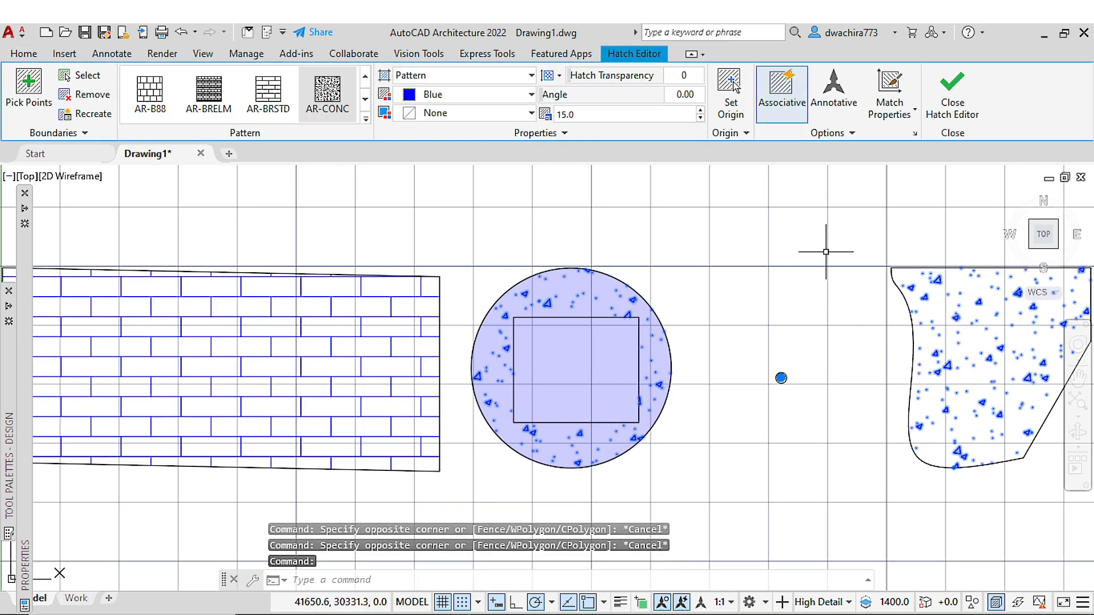
pyautogui.click(889, 87)
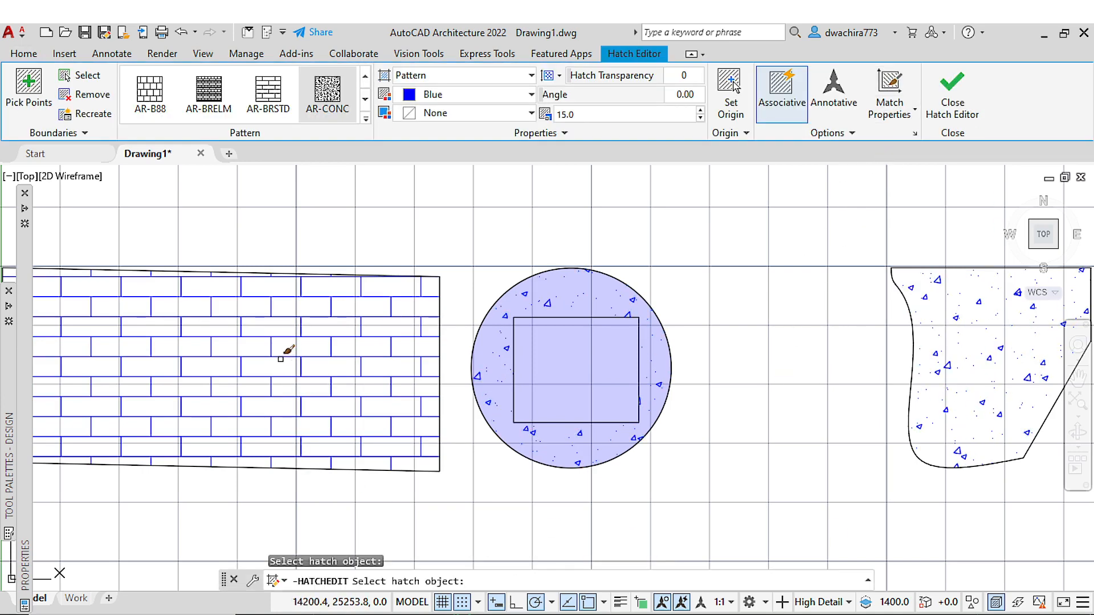
pyautogui.press('Escape')
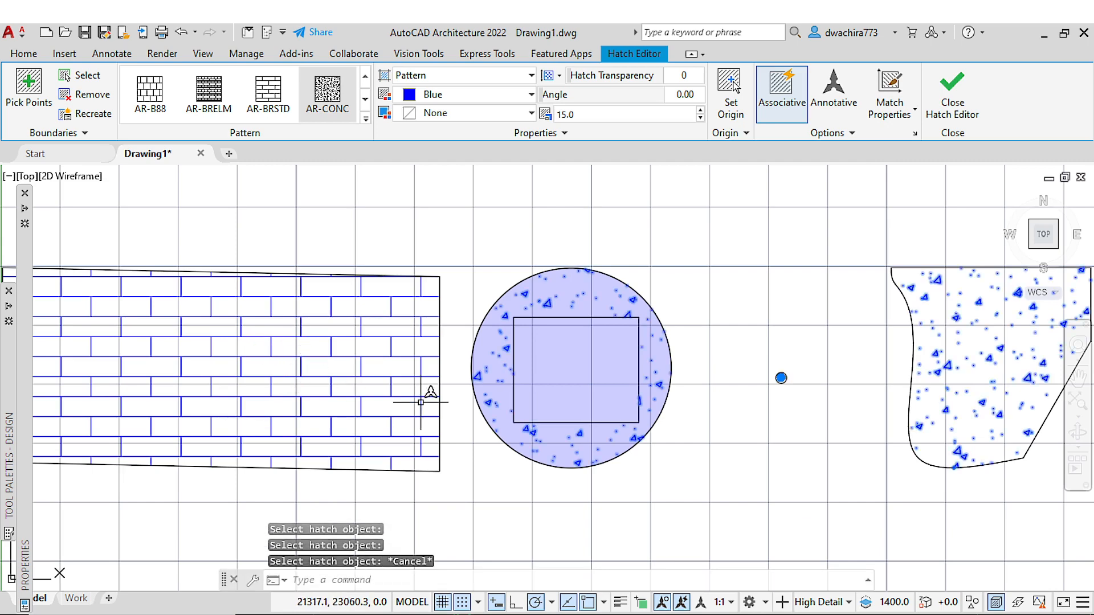
pyautogui.press('Escape')
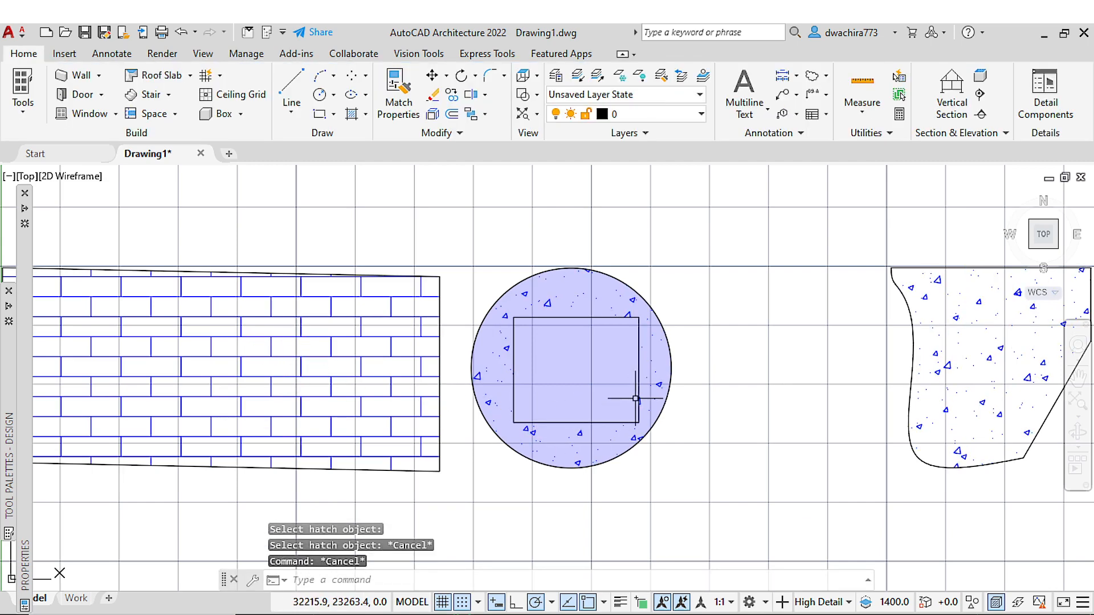
# Try AR-BRSTD and CORK on the hatch shared by the circle and the irregular shape, and finally apply CROSS
pyautogui.scroll(-2, 636, 399)
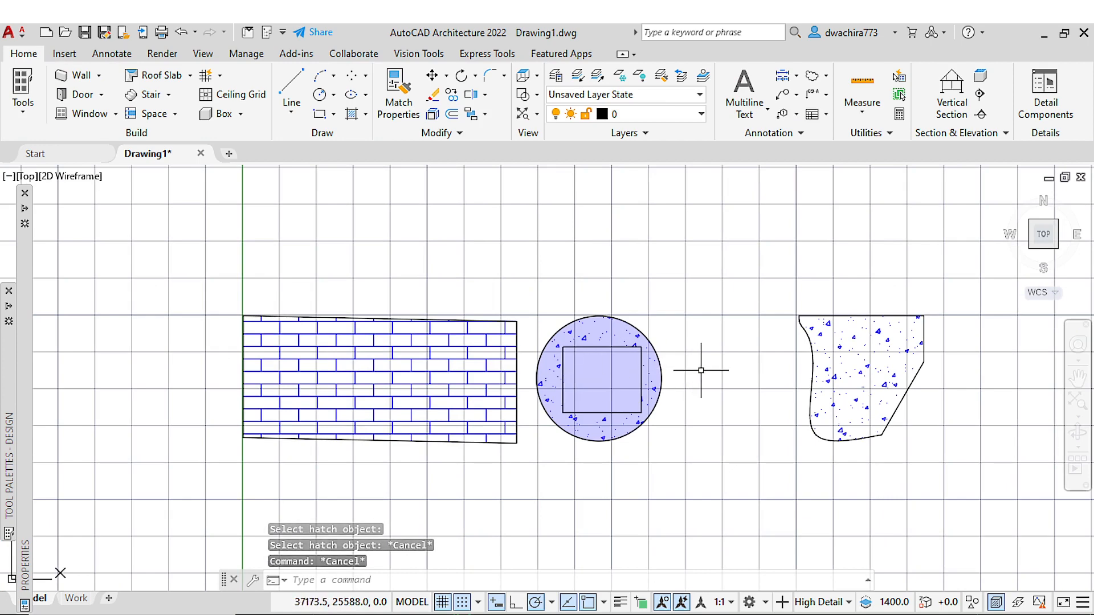
pyautogui.click(839, 333)
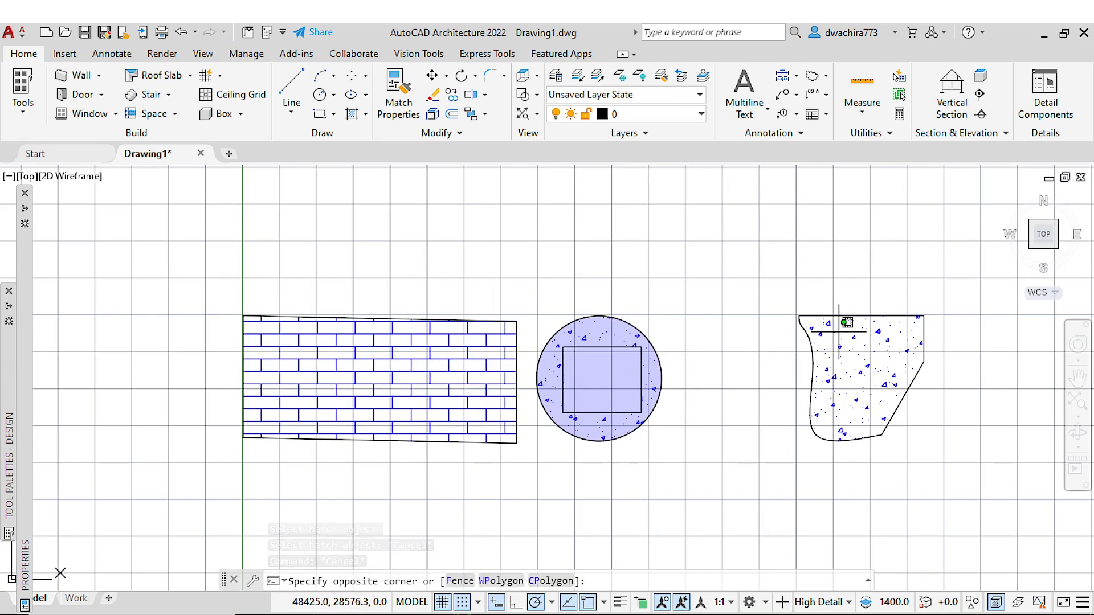
pyautogui.press('Escape')
pyautogui.click(855, 346)
pyautogui.click(839, 333)
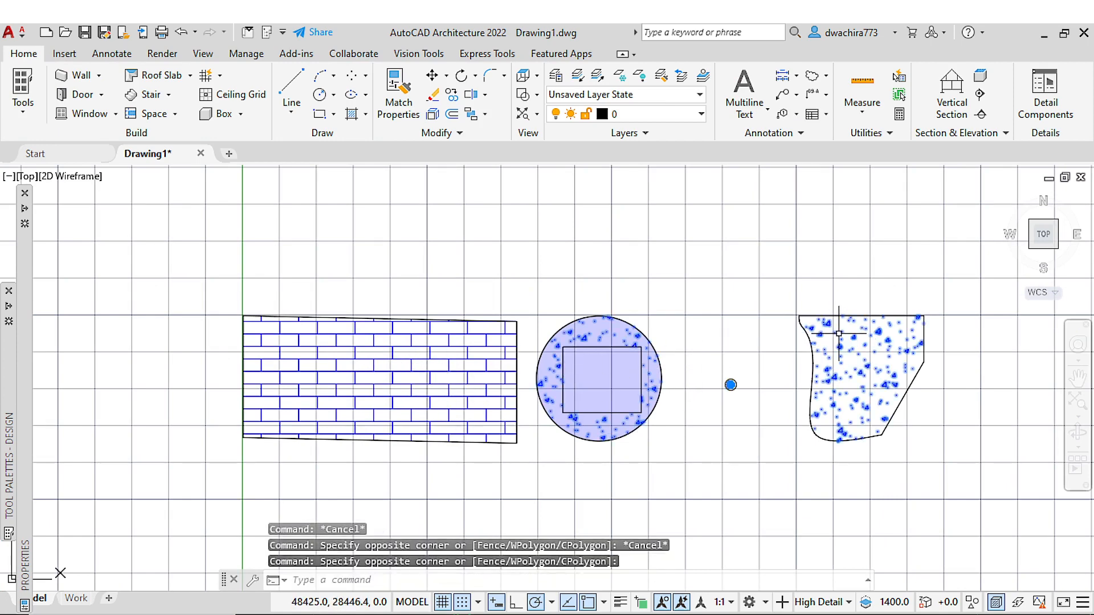
pyautogui.click(285, 108)
pyautogui.scroll(-1, 285, 107)
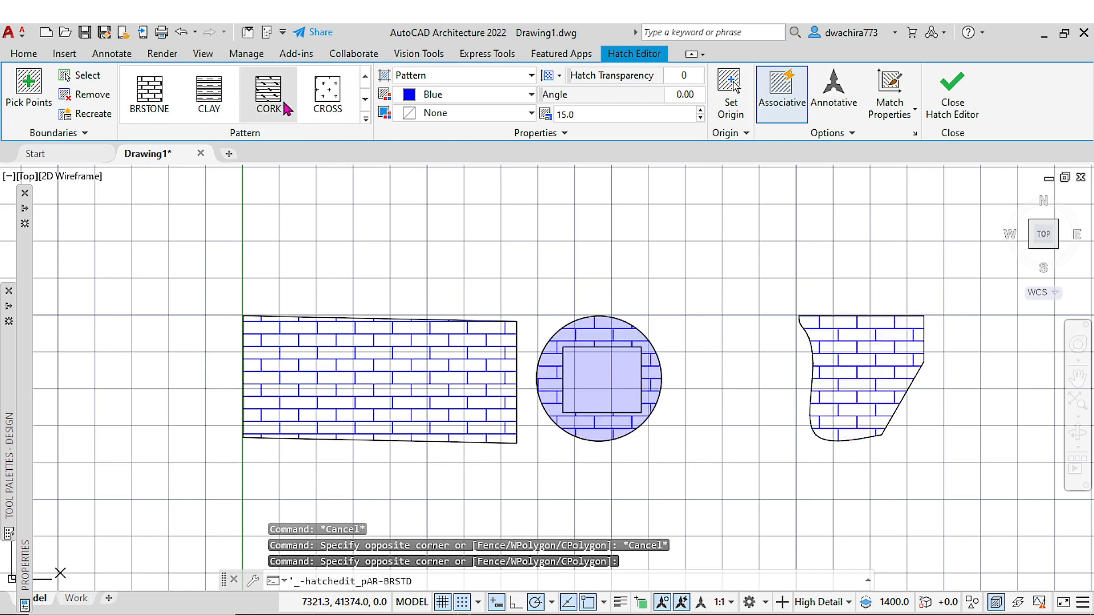
pyautogui.click(272, 102)
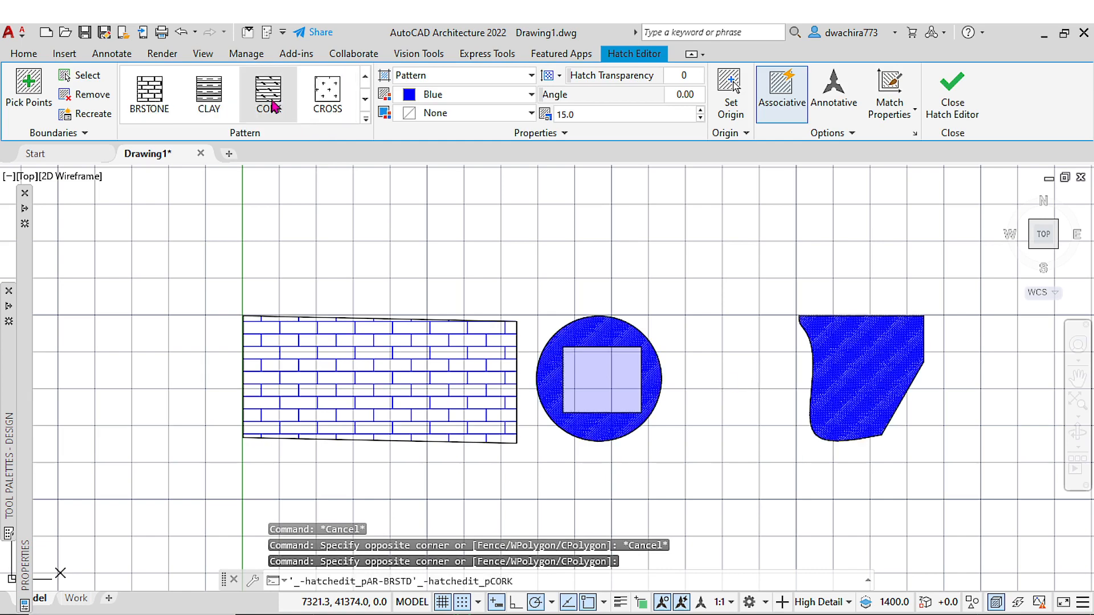
pyautogui.click(326, 97)
pyautogui.scroll(6, 688, 395)
pyautogui.press('Escape')
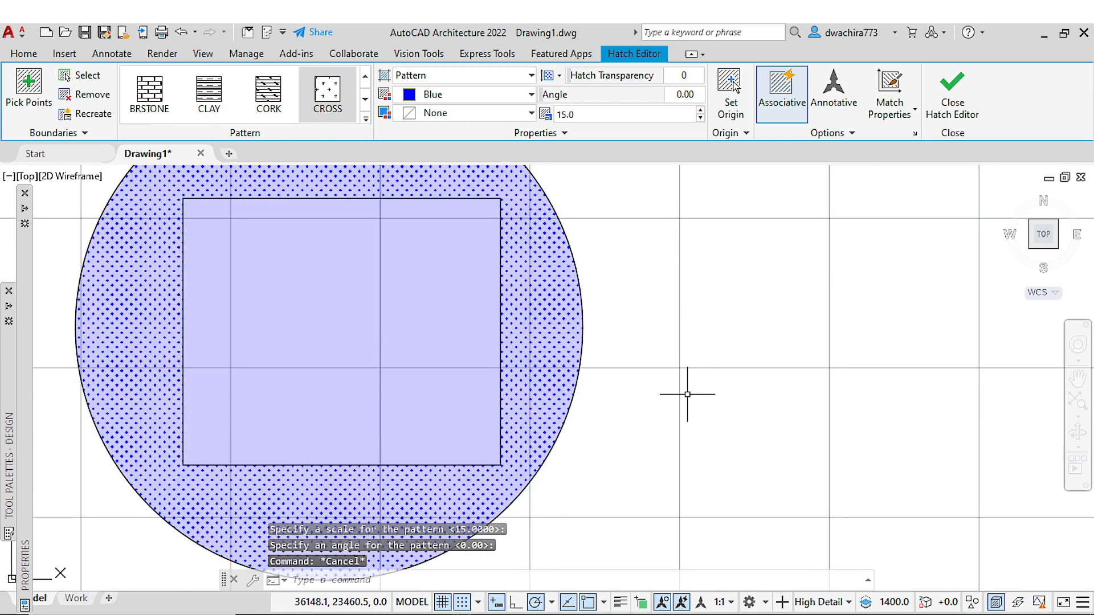
pyautogui.scroll(-2, 688, 395)
pyautogui.press('Escape')
# Match the properties of the circle and irregular shape's CROSS hatch to the rectangle's AR-BRSTD brick hatch
pyautogui.moveTo(713, 361); pyautogui.dragTo(413, 371, button='middle')
pyautogui.click(773, 326)
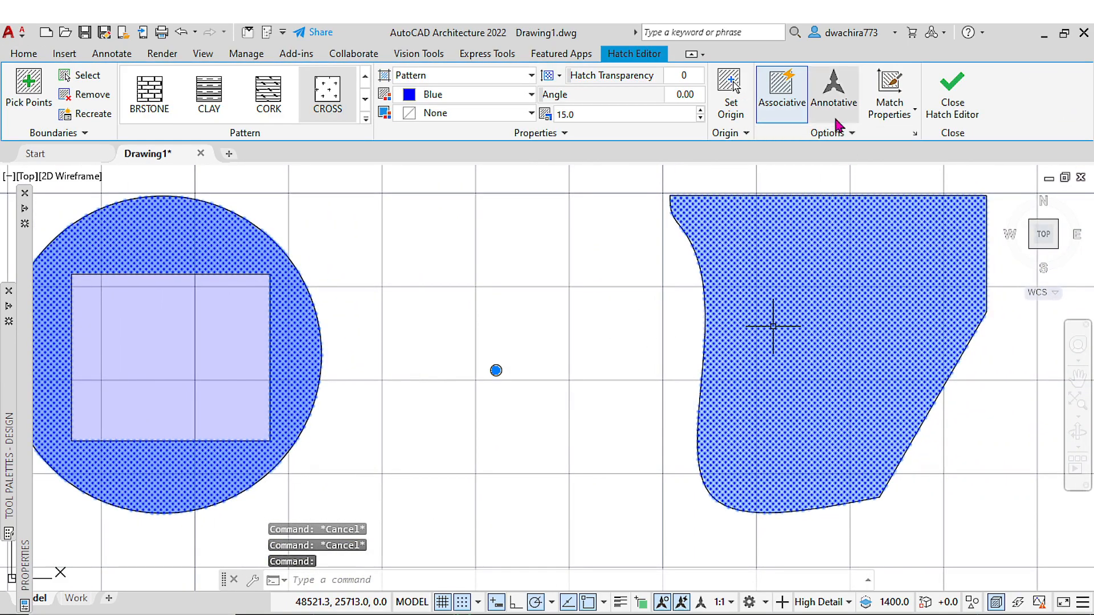
pyautogui.click(890, 94)
pyautogui.scroll(1, 616, 354)
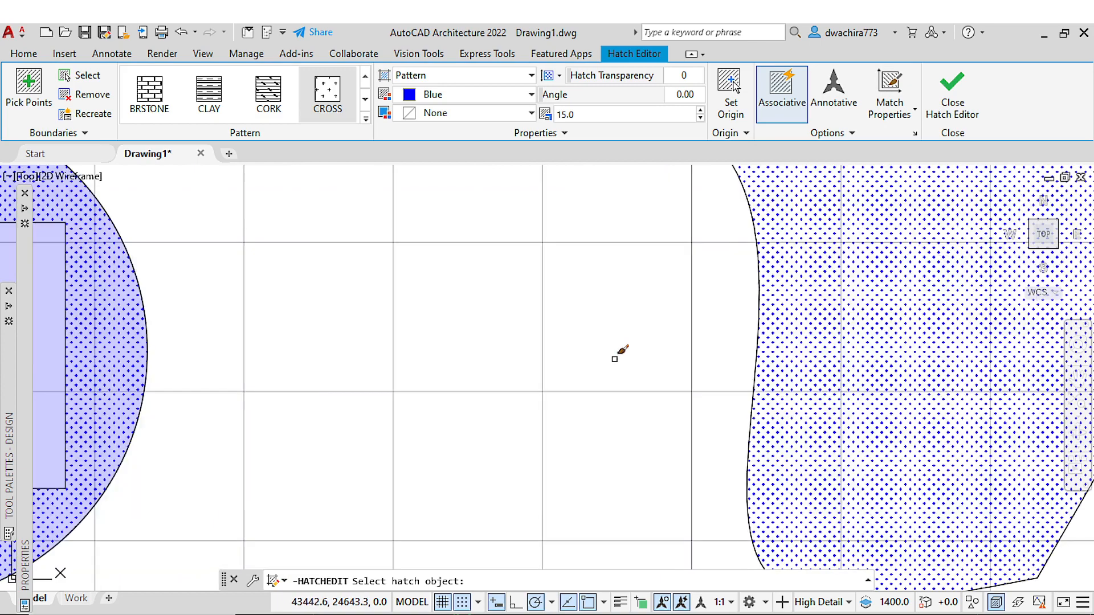
pyautogui.scroll(-4, 615, 356)
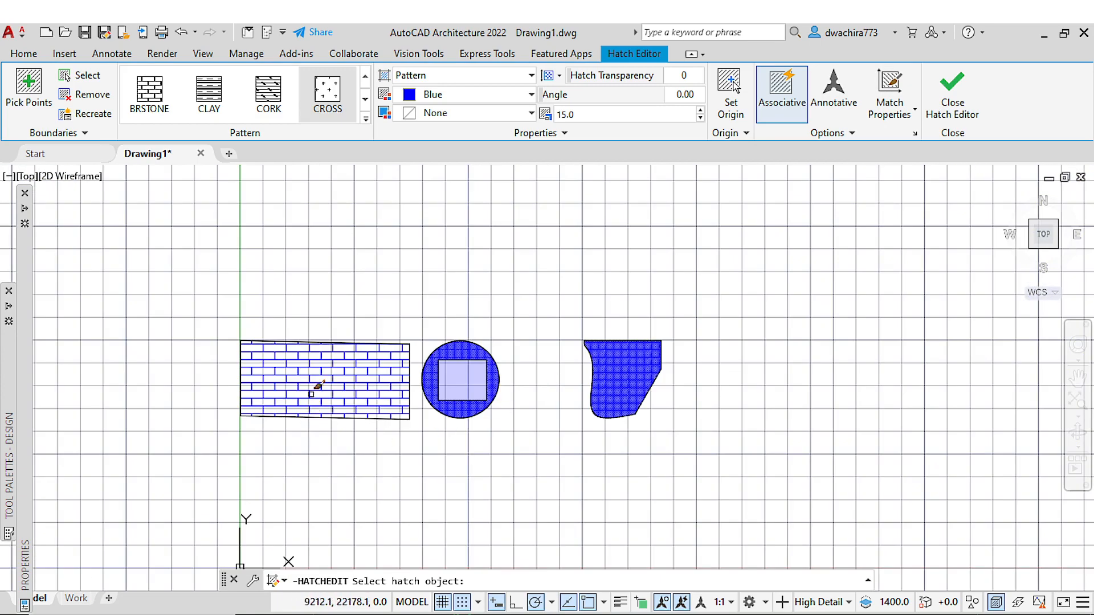
pyautogui.click(320, 378)
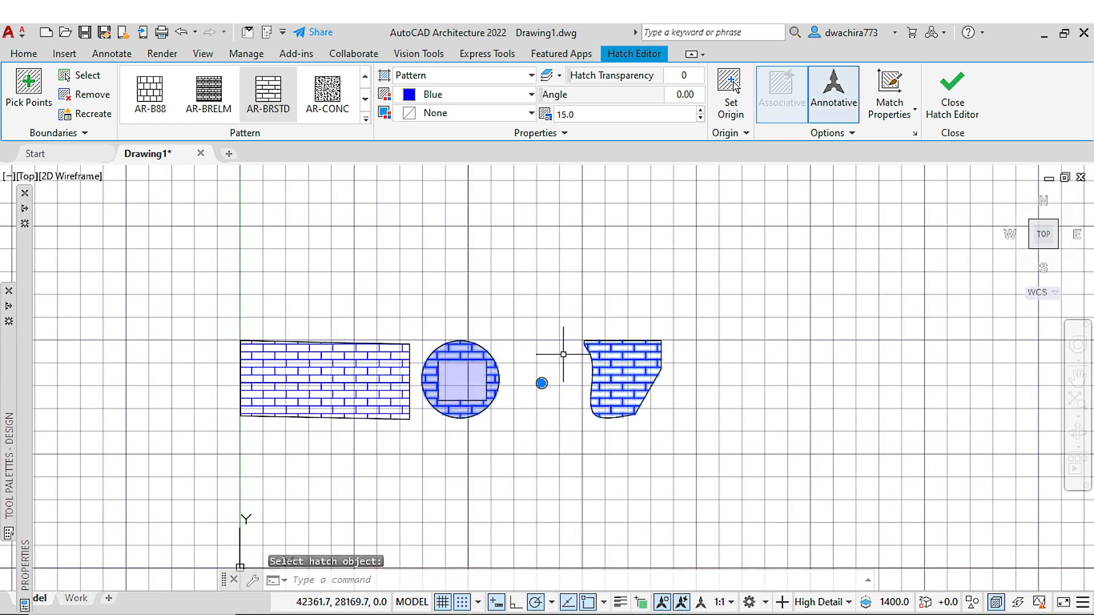
pyautogui.scroll(2, 459, 336)
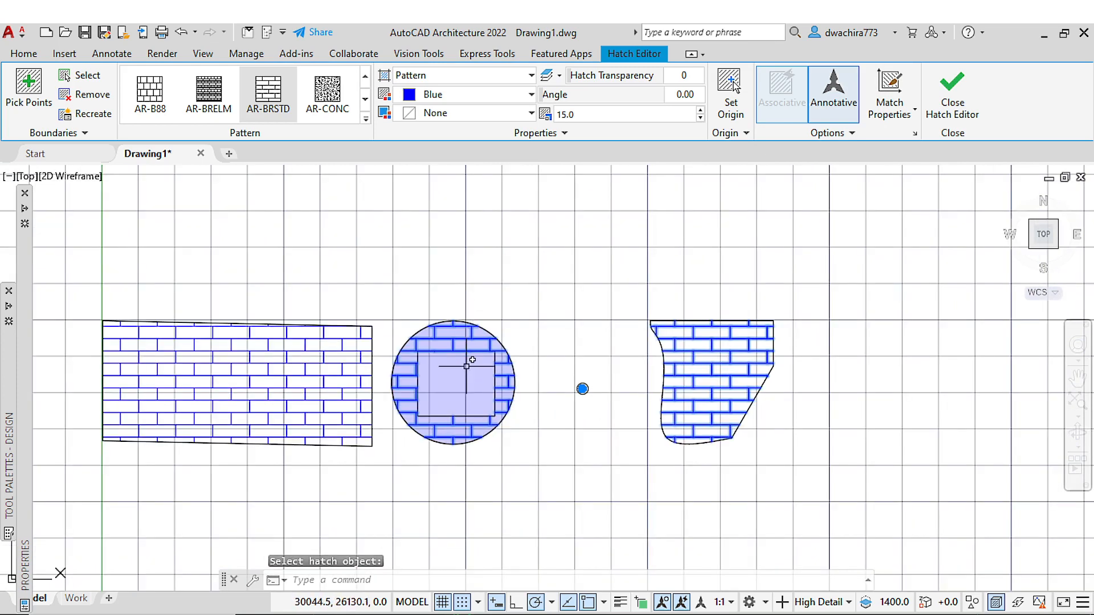
pyautogui.scroll(5, 520, 332)
pyautogui.scroll(-2, 388, 337)
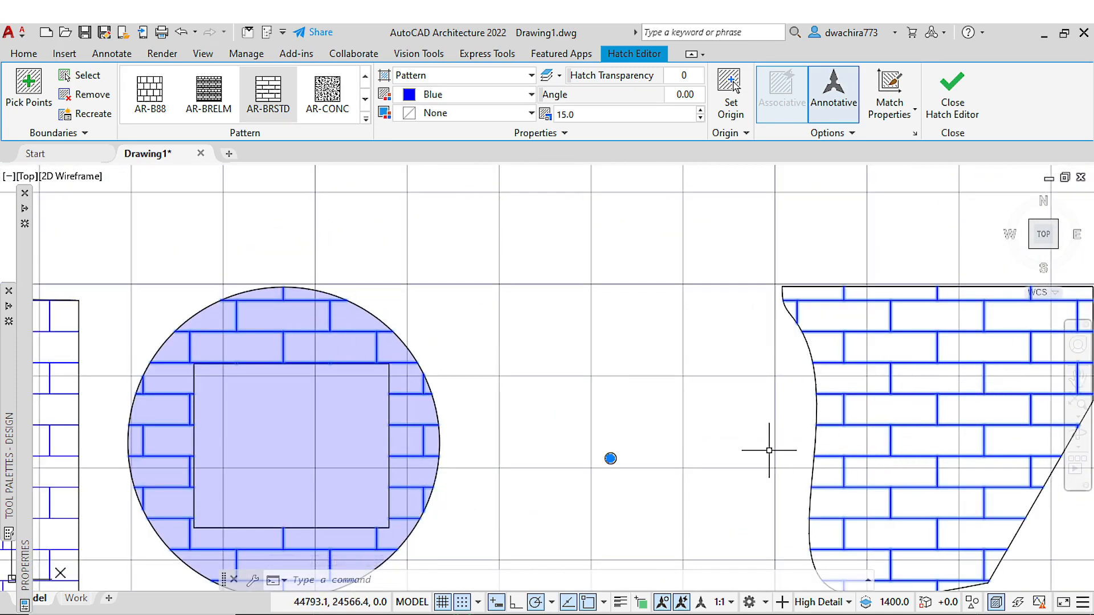
pyautogui.moveTo(810, 388); pyautogui.dragTo(816, 380, button='middle')
pyautogui.press('Escape')
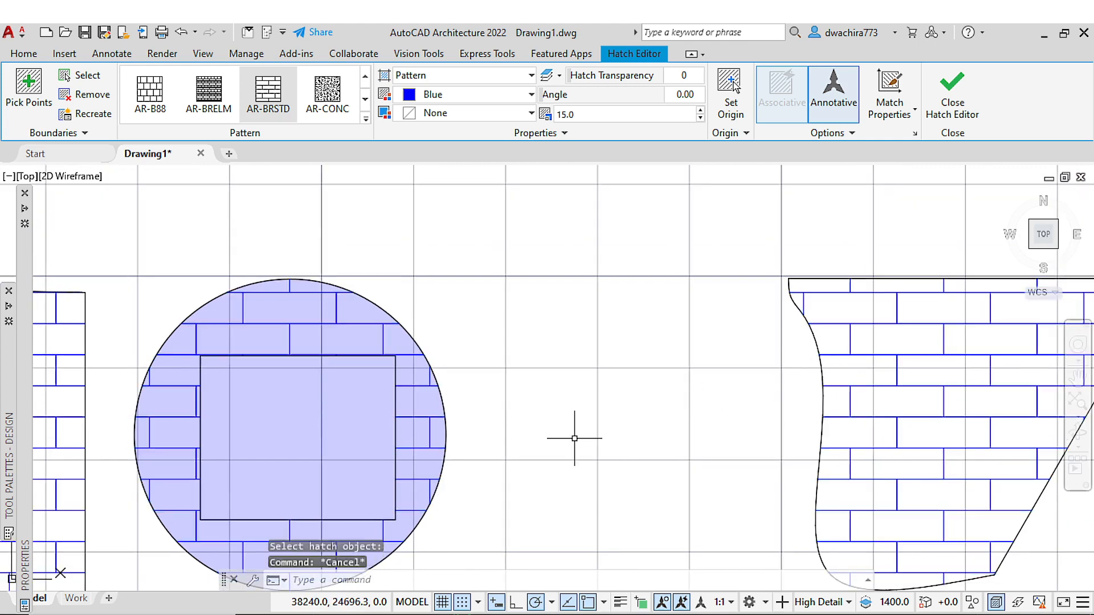
# Undo the brick hatch match on the circle and irregular shape and fit the whole drawing in view
pyautogui.click(180, 33)
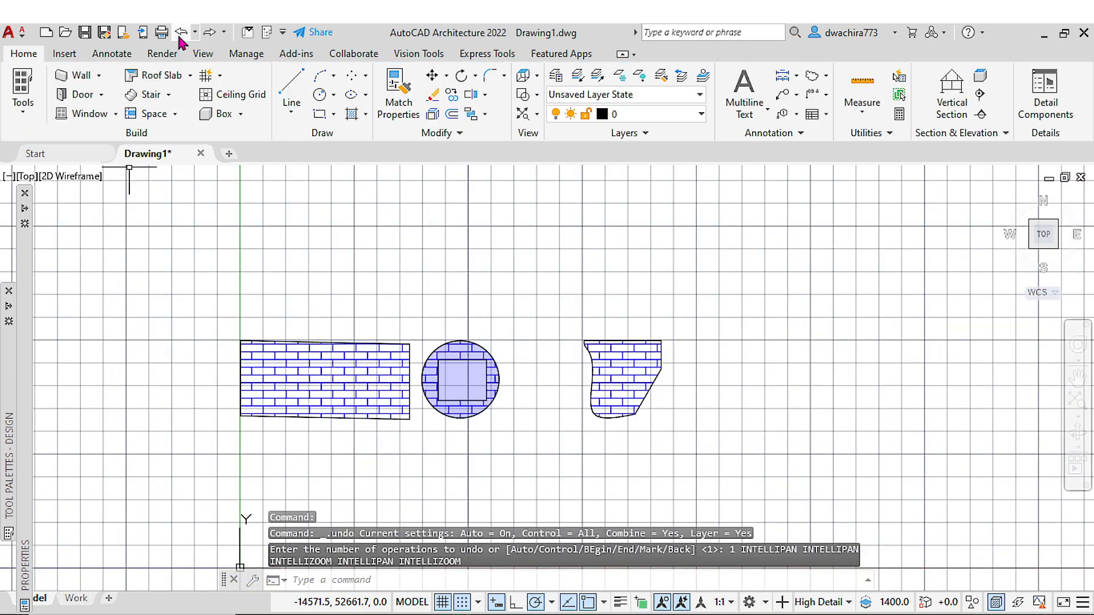
pyautogui.click(181, 32)
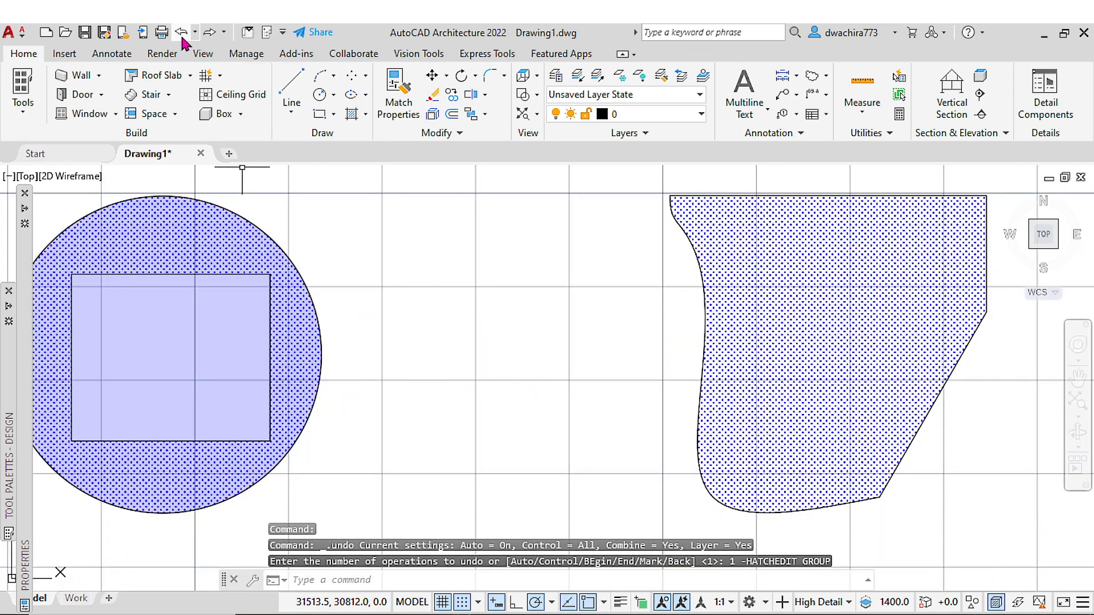
pyautogui.scroll(-4, 509, 383)
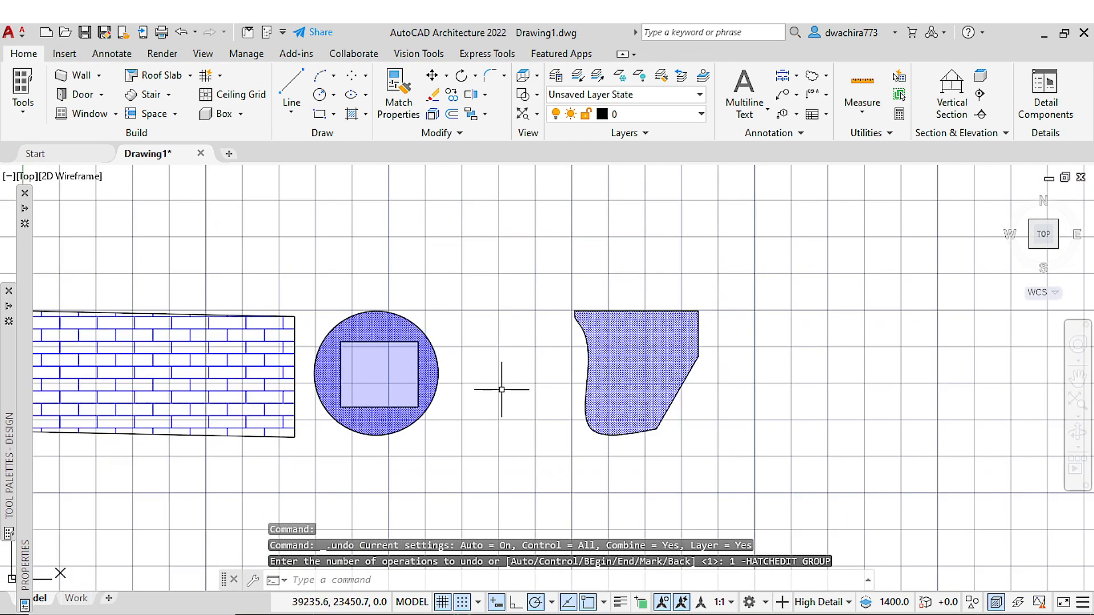
pyautogui.moveTo(549, 379); pyautogui.dragTo(557, 379, button='middle')
pyautogui.middleClick(556, 379)
pyautogui.middleClick(556, 379)
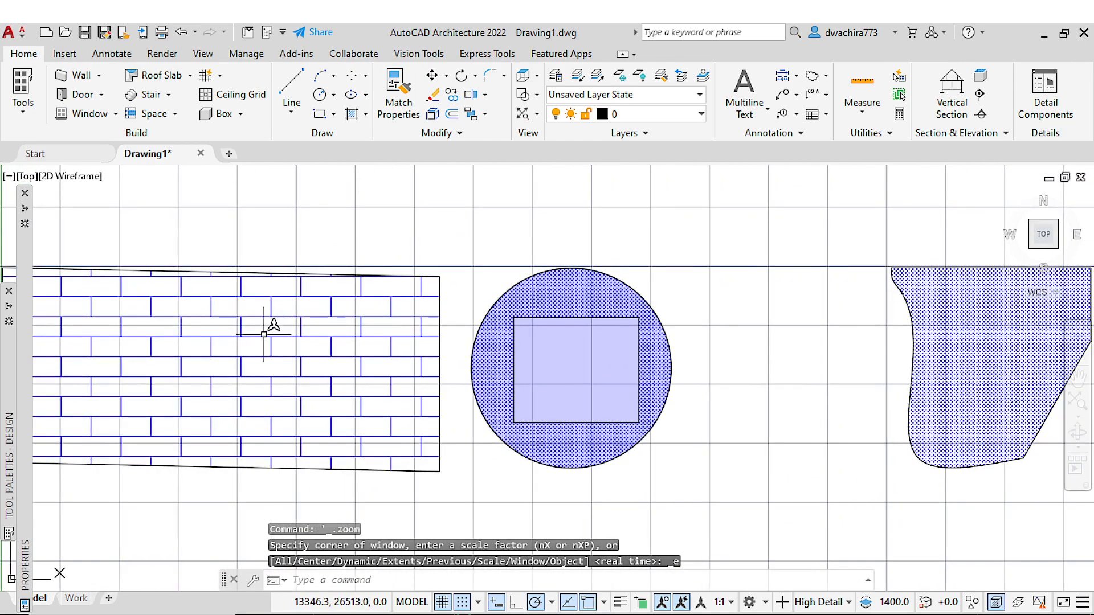
# Match the rectangle's brick hatch to the irregular shape's CROSS hatch and review the origin options of Match Properties
pyautogui.click(262, 336)
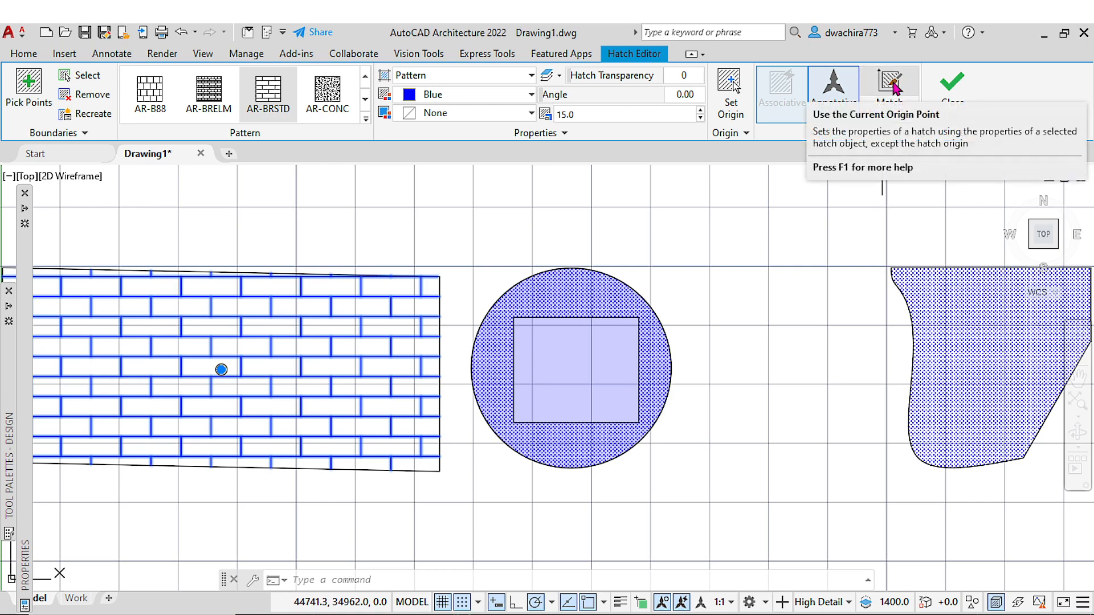
pyautogui.click(962, 126)
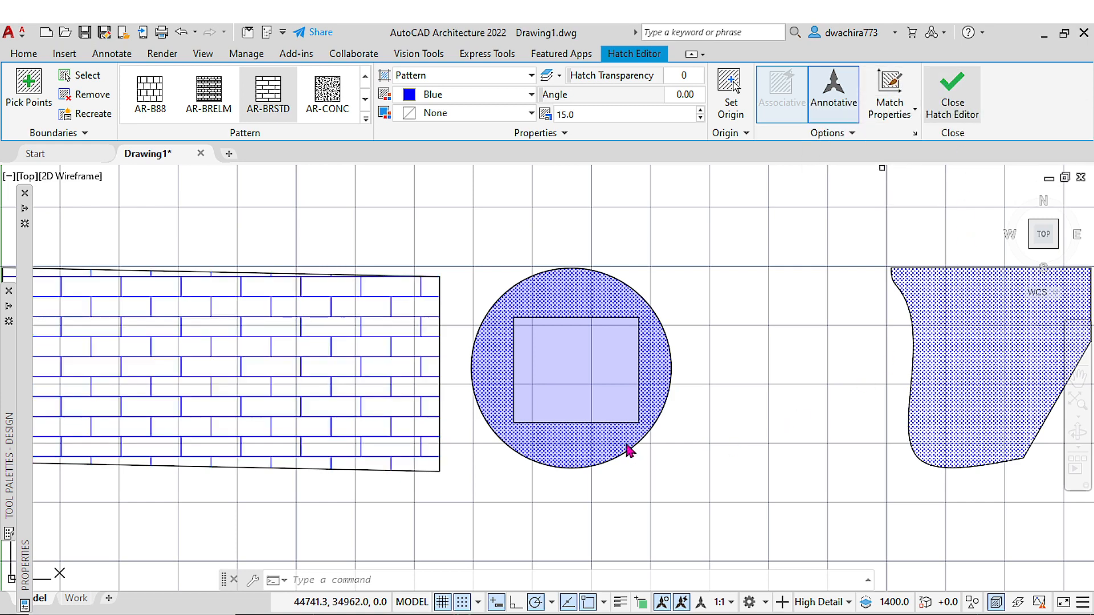
pyautogui.click(981, 377)
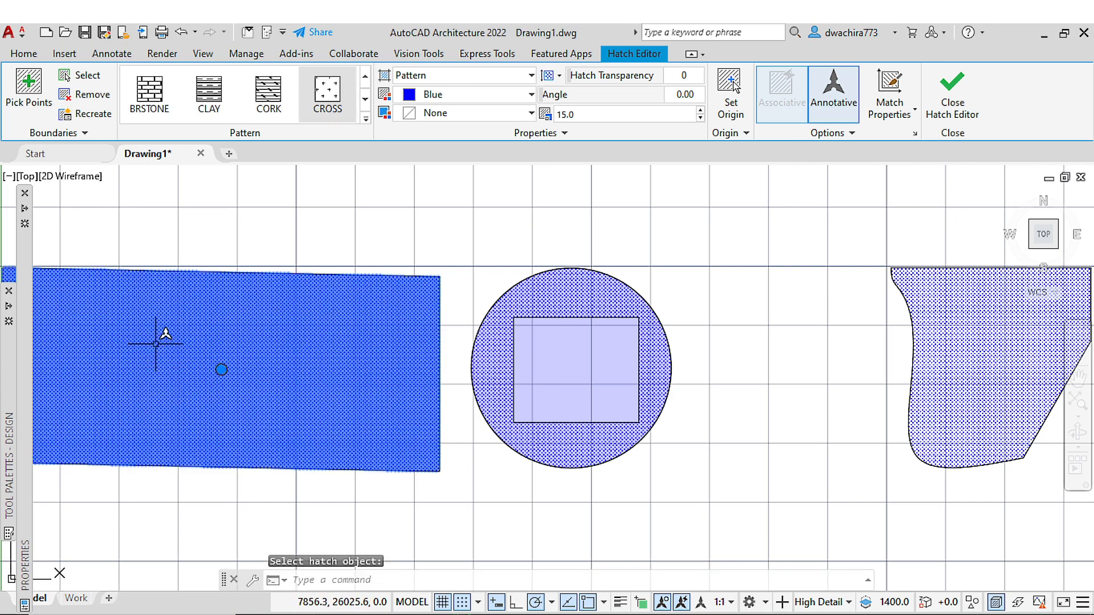
pyautogui.moveTo(163, 329); pyautogui.dragTo(343, 275, button='middle')
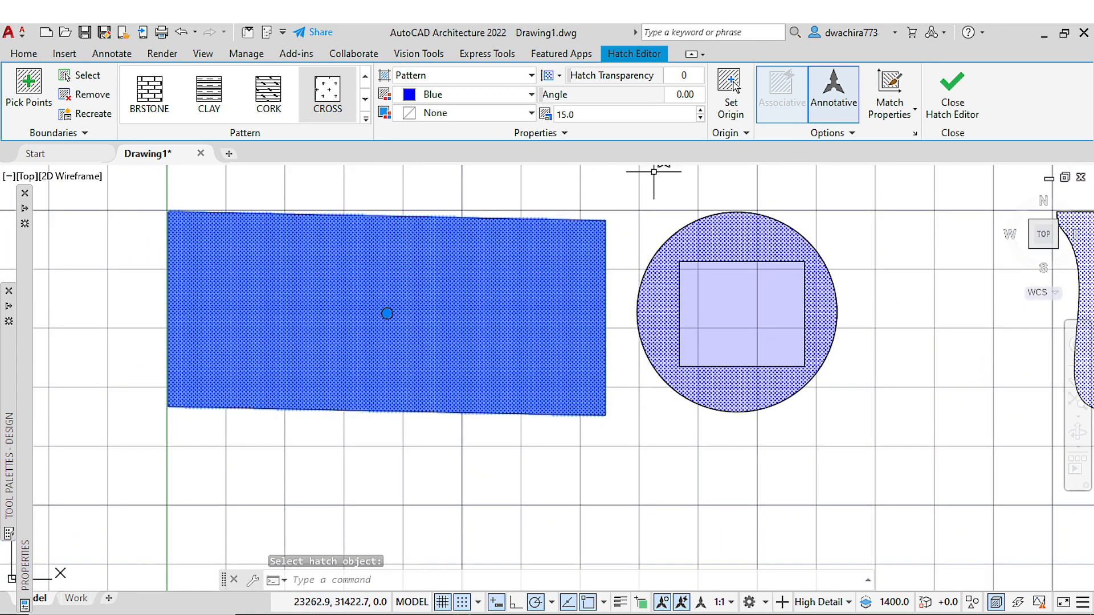
pyautogui.click(909, 116)
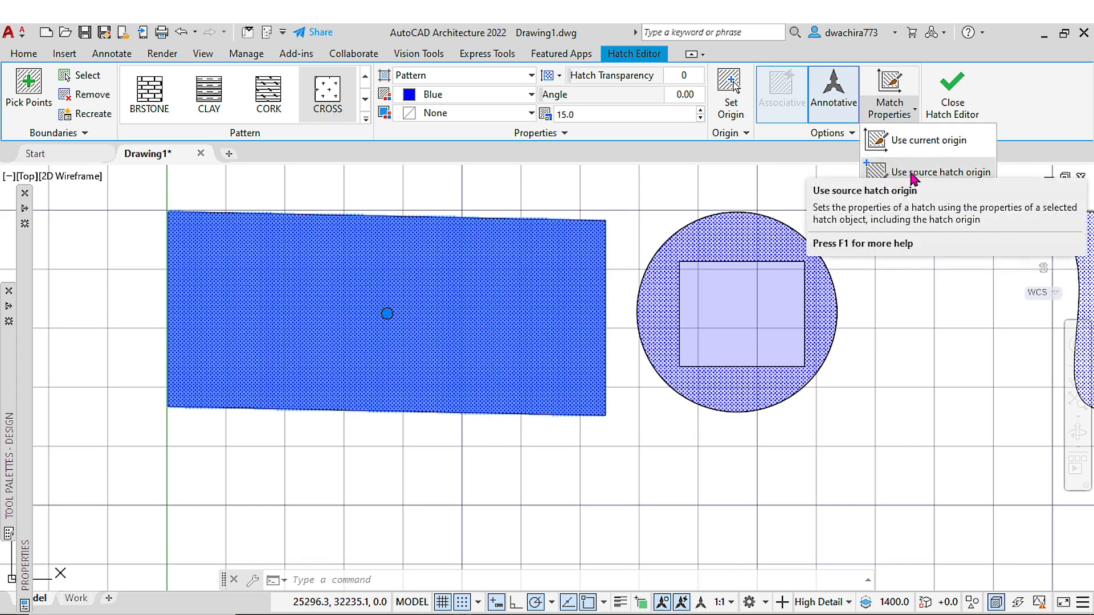
pyautogui.click(941, 114)
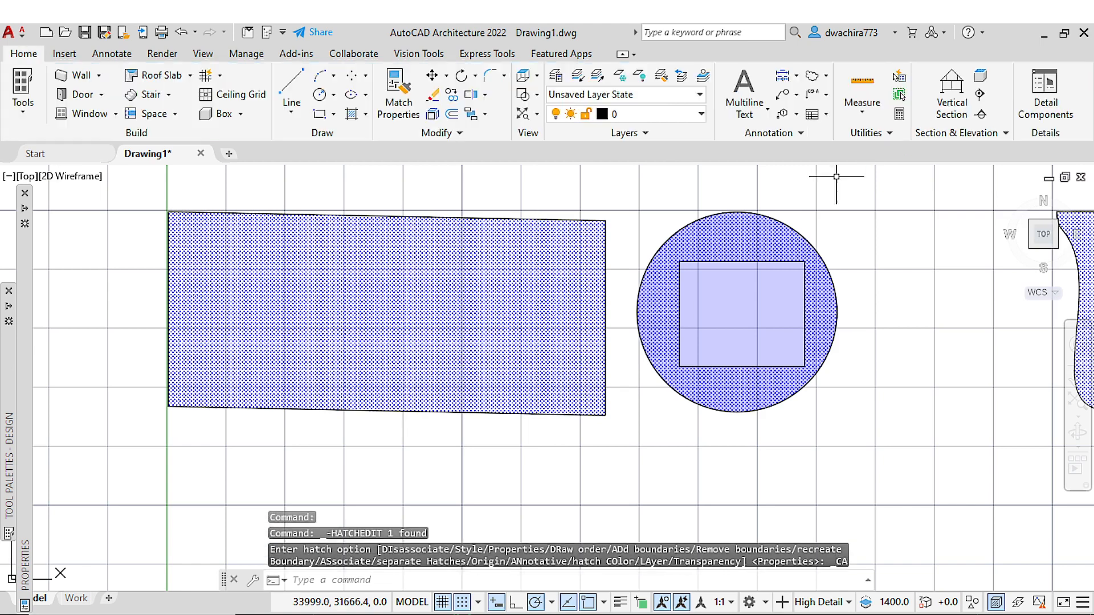
# Delete the rectangle's hatch, the light blue fill of the circle, and the hatch shared by the circle and irregular shape
pyautogui.click(497, 288)
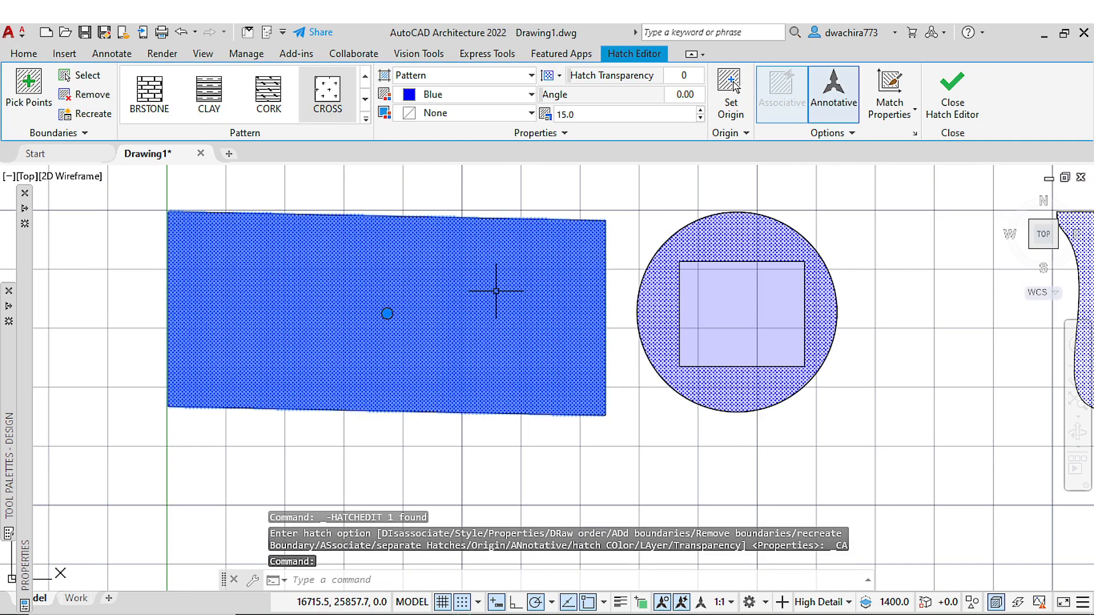
pyautogui.press('Delete')
pyautogui.click(659, 290)
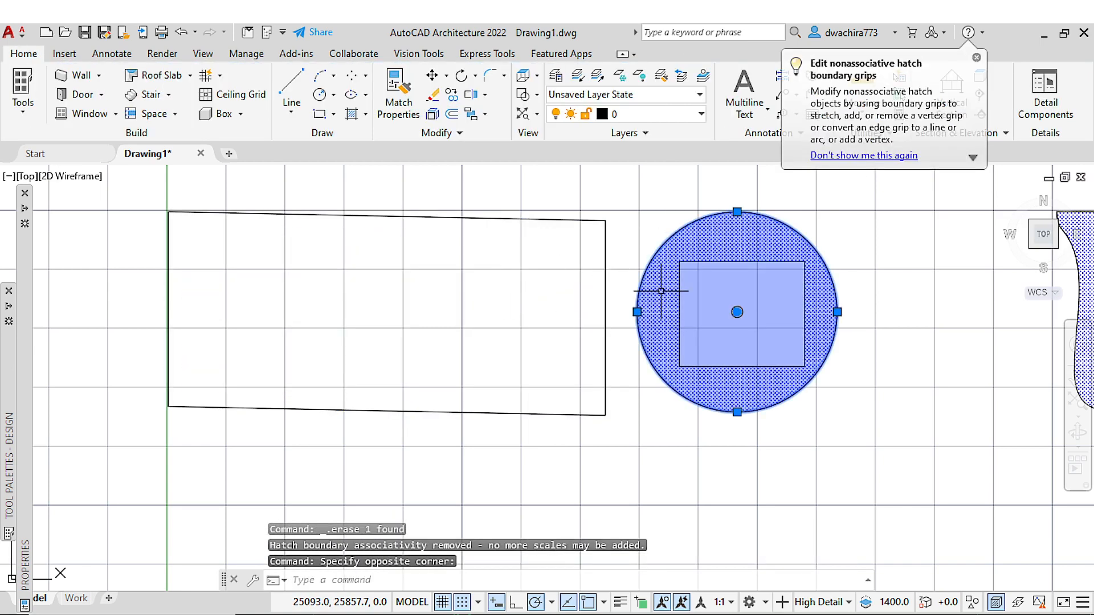
pyautogui.press('Escape')
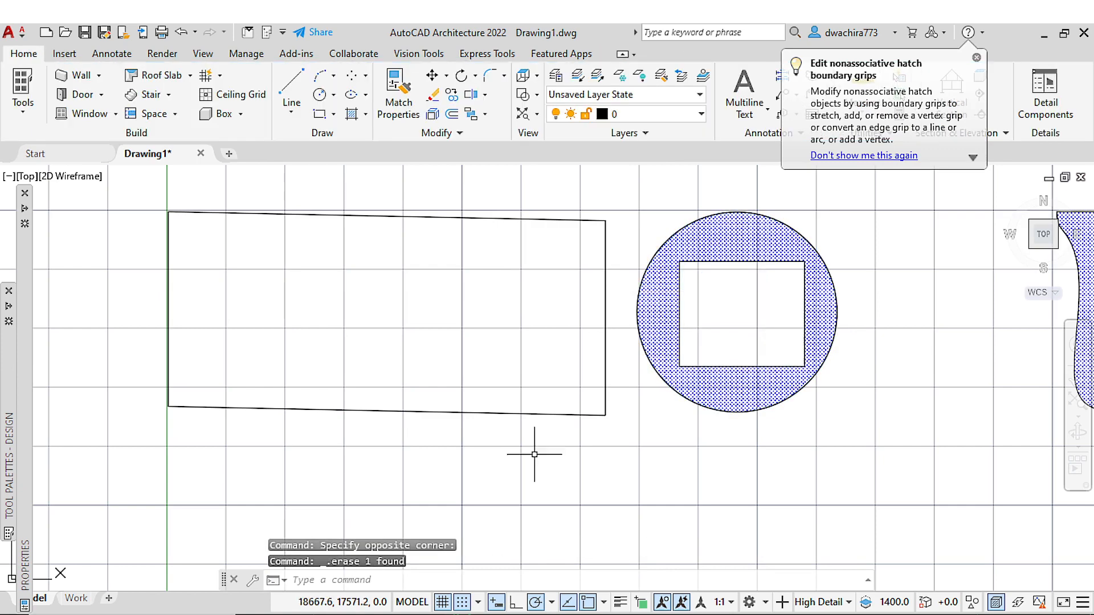
pyautogui.click(668, 270)
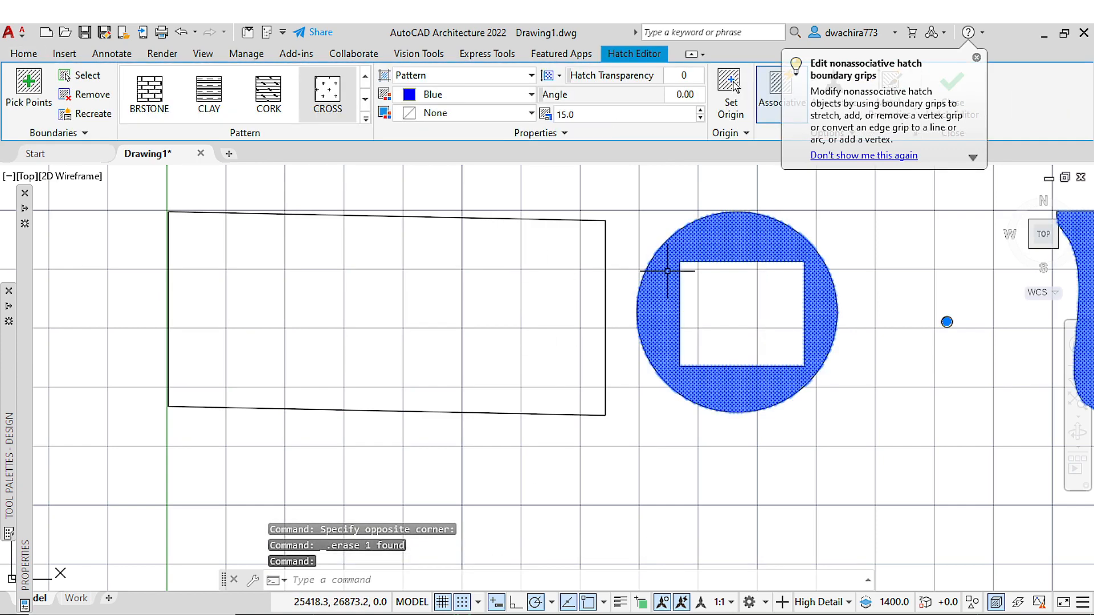
pyautogui.press('Delete')
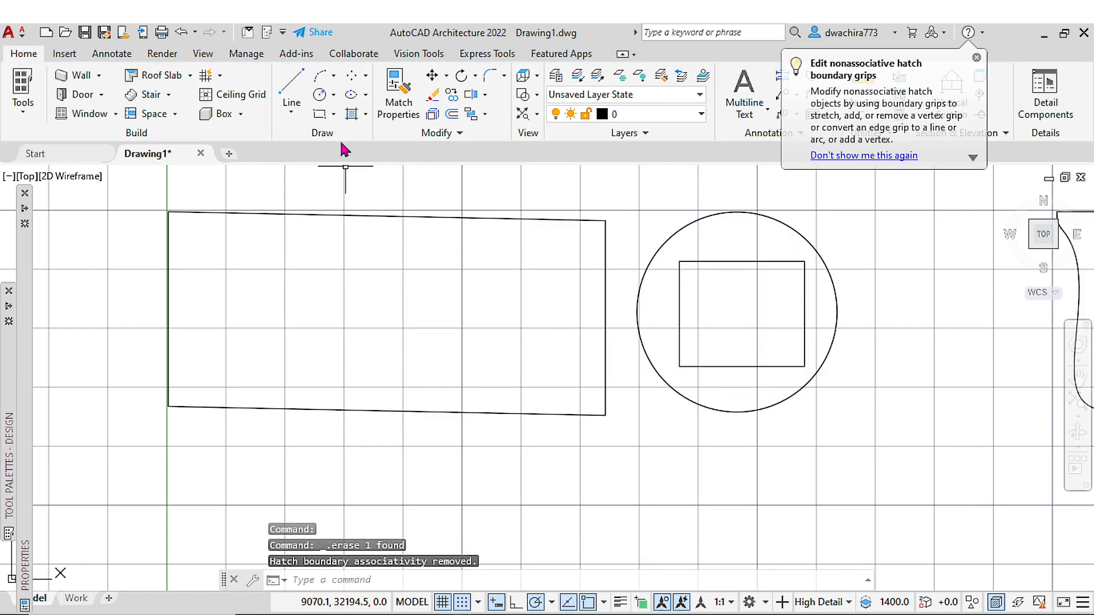
# Open the full Hatch and Gradient settings for a new hatch and review the available pattern types
pyautogui.click(352, 116)
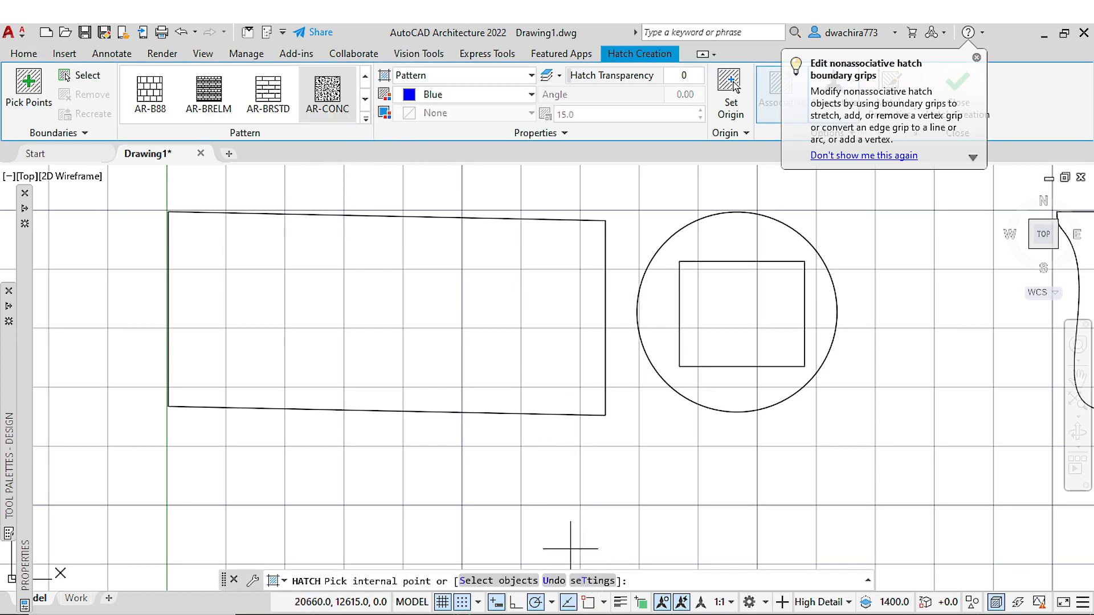
pyautogui.moveTo(526, 475); pyautogui.dragTo(526, 464, button='middle')
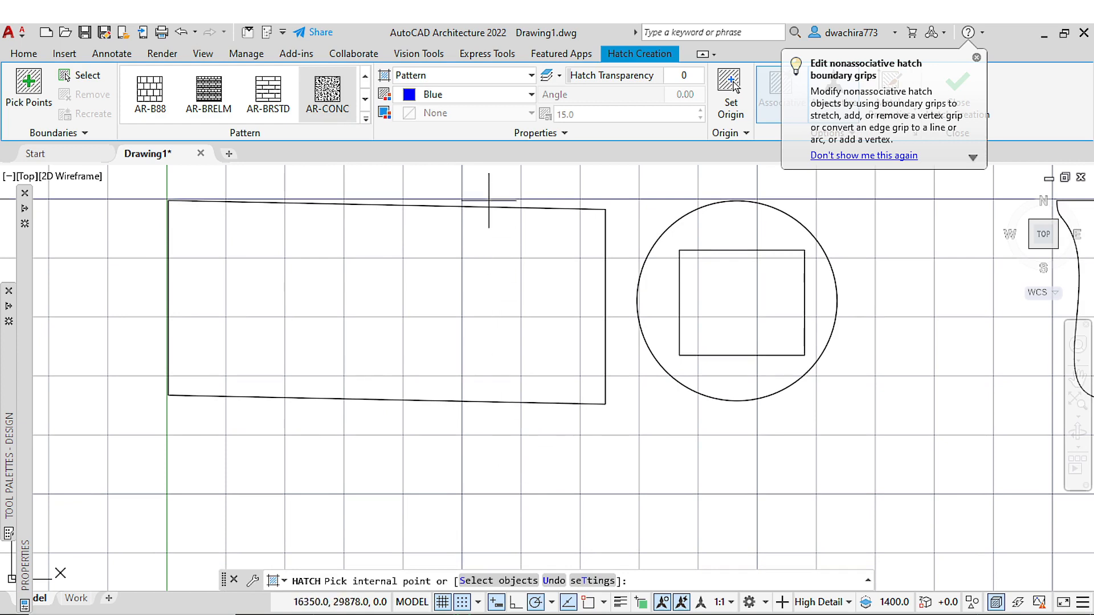
pyautogui.click(977, 61)
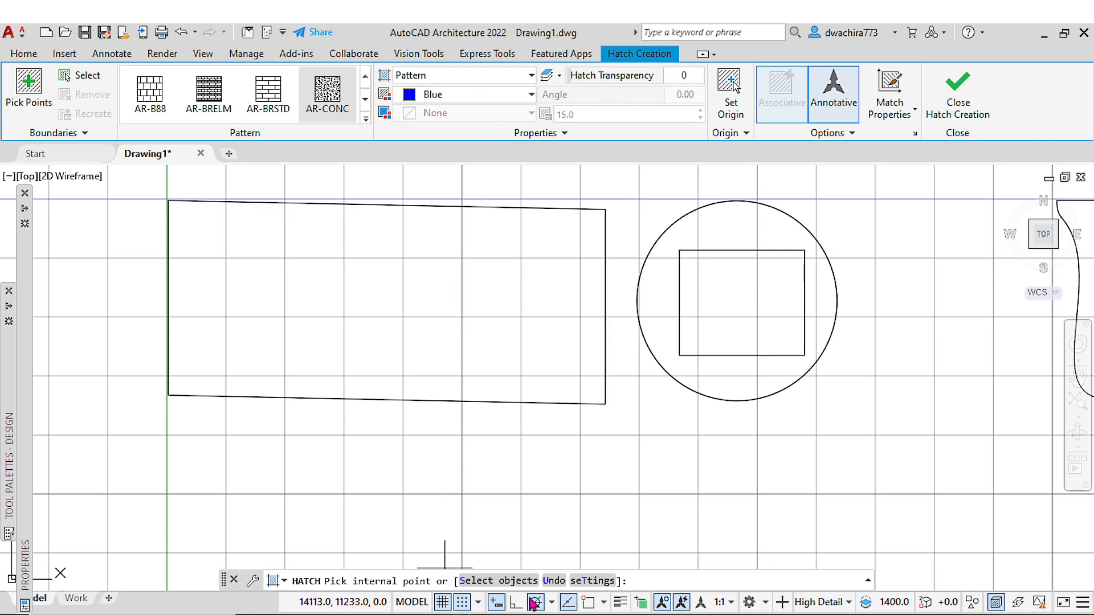
pyautogui.click(576, 572)
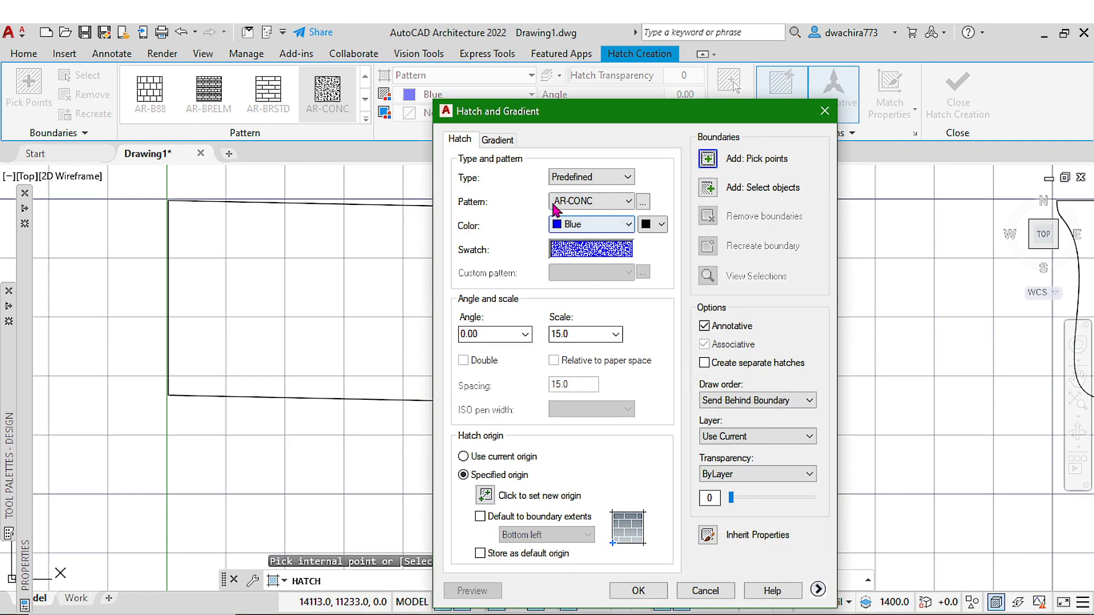
pyautogui.moveTo(562, 110); pyautogui.dragTo(540, 100)
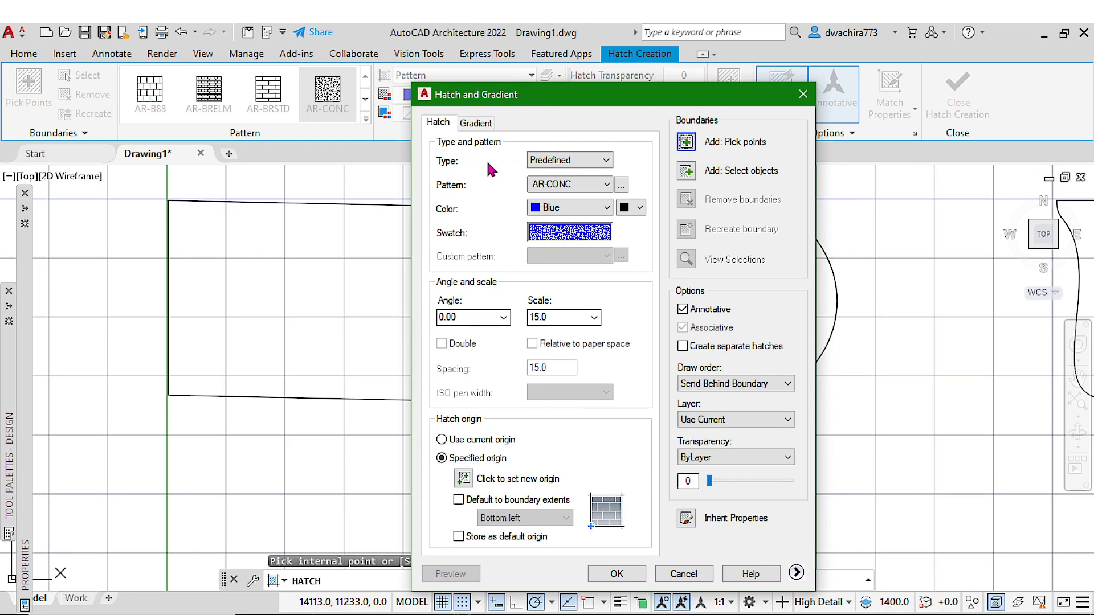
pyautogui.click(555, 162)
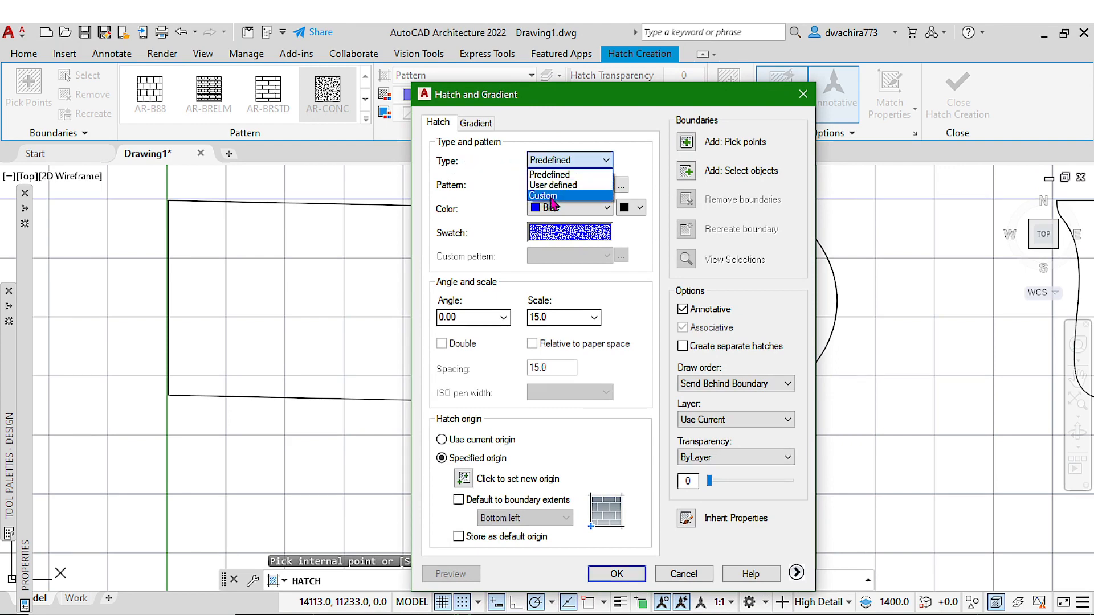
pyautogui.click(560, 163)
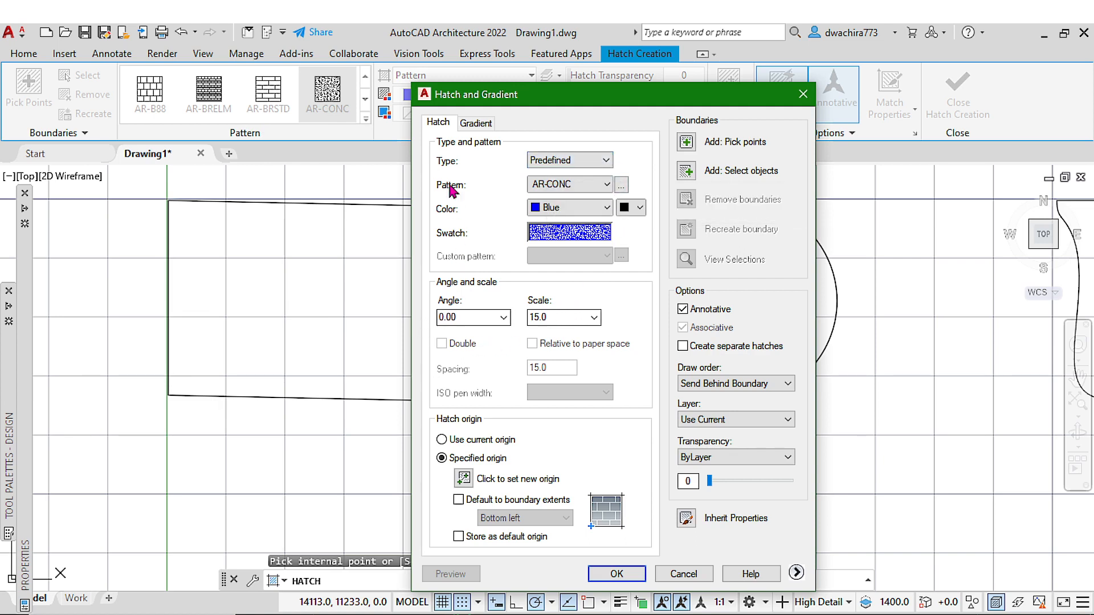
pyautogui.moveTo(458, 104); pyautogui.dragTo(561, 119)
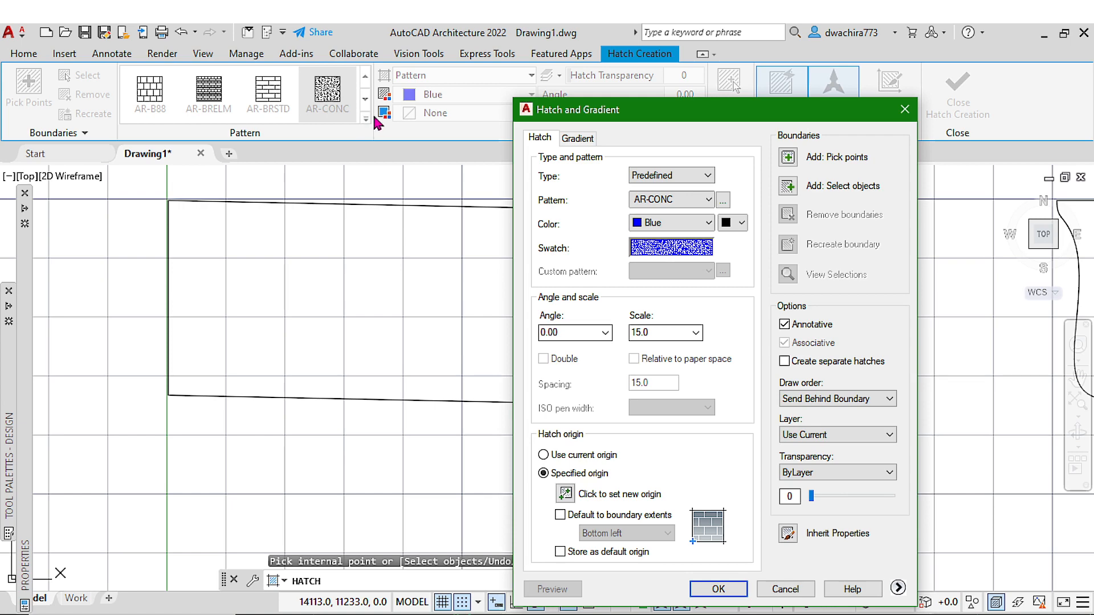
pyautogui.moveTo(578, 114); pyautogui.dragTo(479, 74)
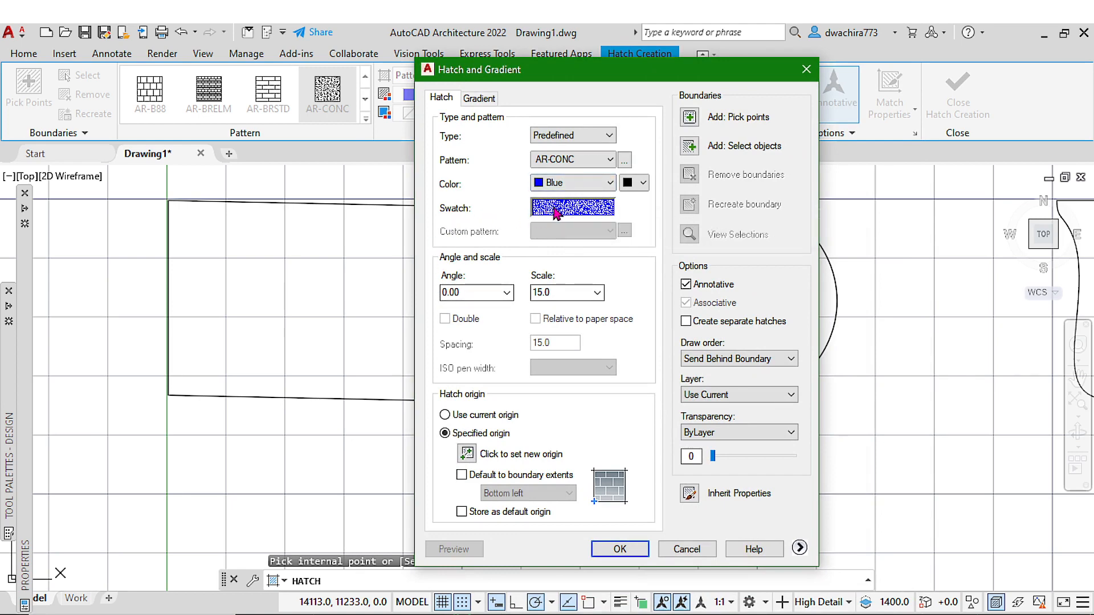
# Browse the other predefined hatch patterns and highlight AR-BRSTD without applying it
pyautogui.click(625, 161)
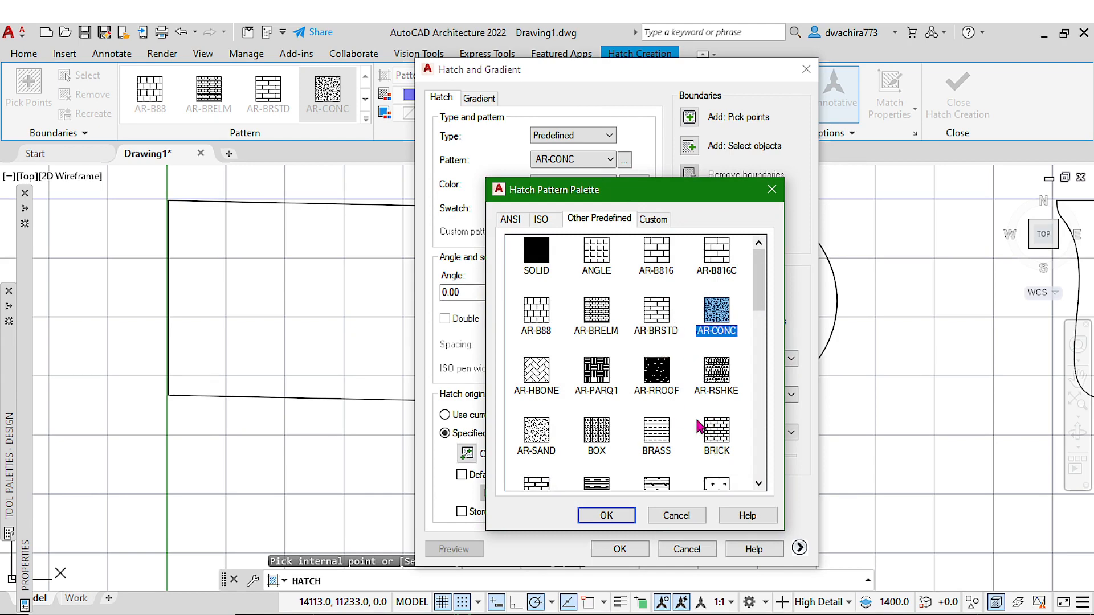
pyautogui.click(648, 326)
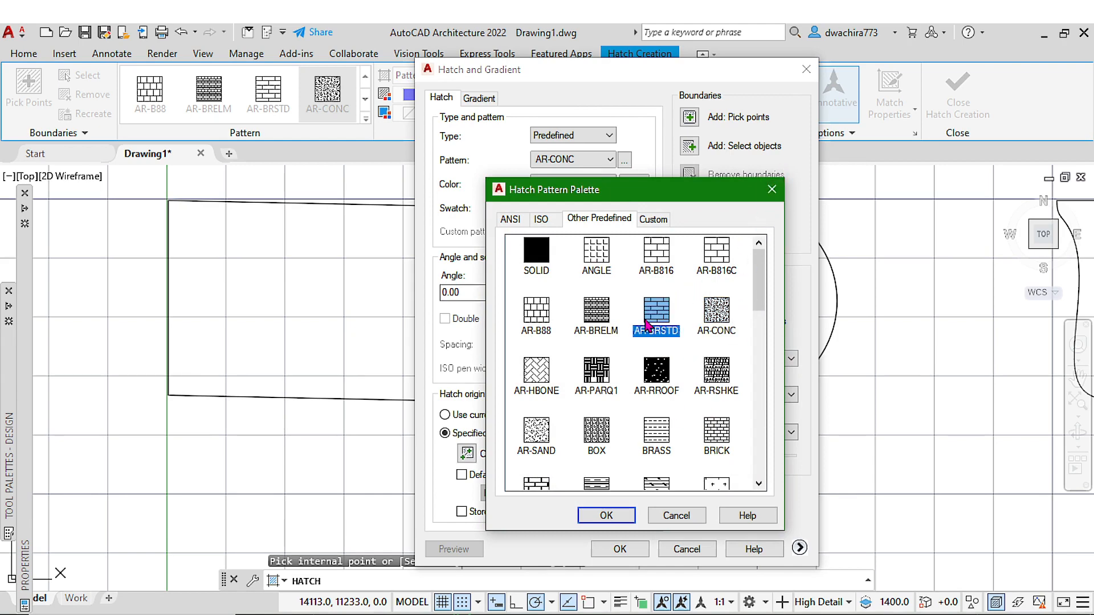
pyautogui.click(772, 189)
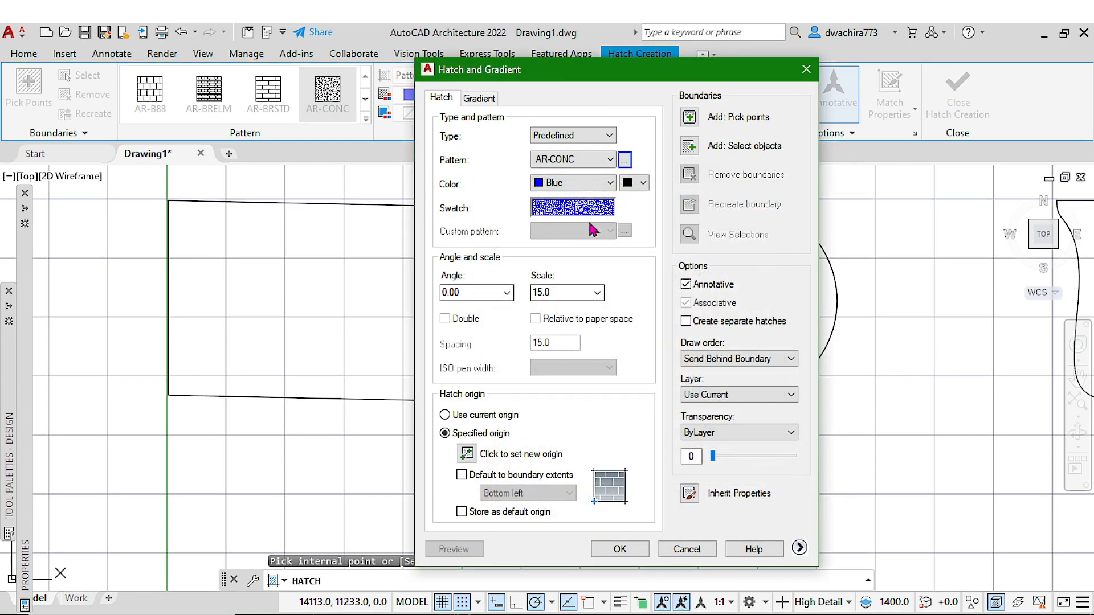
# Set the hatch colour to ByBlock
pyautogui.click(596, 183)
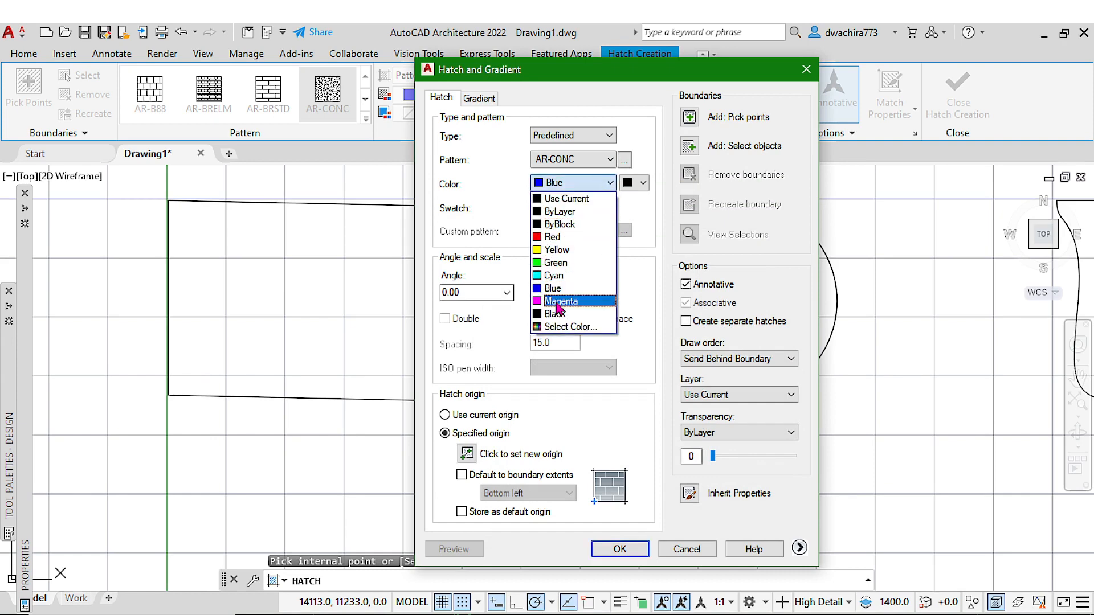
pyautogui.click(554, 224)
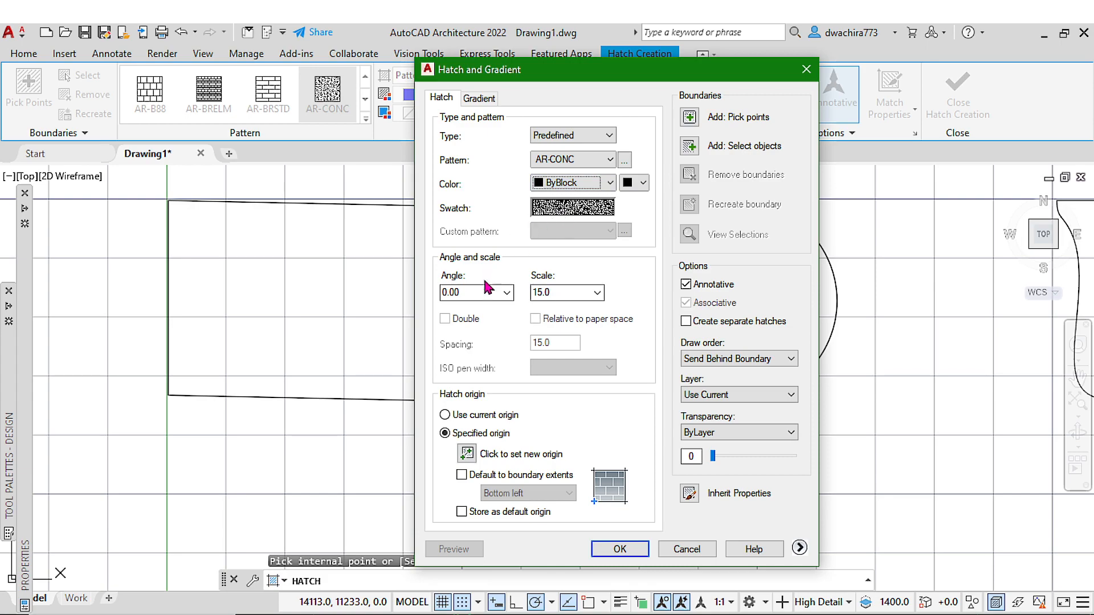
pyautogui.moveTo(540, 62); pyautogui.dragTo(448, 177)
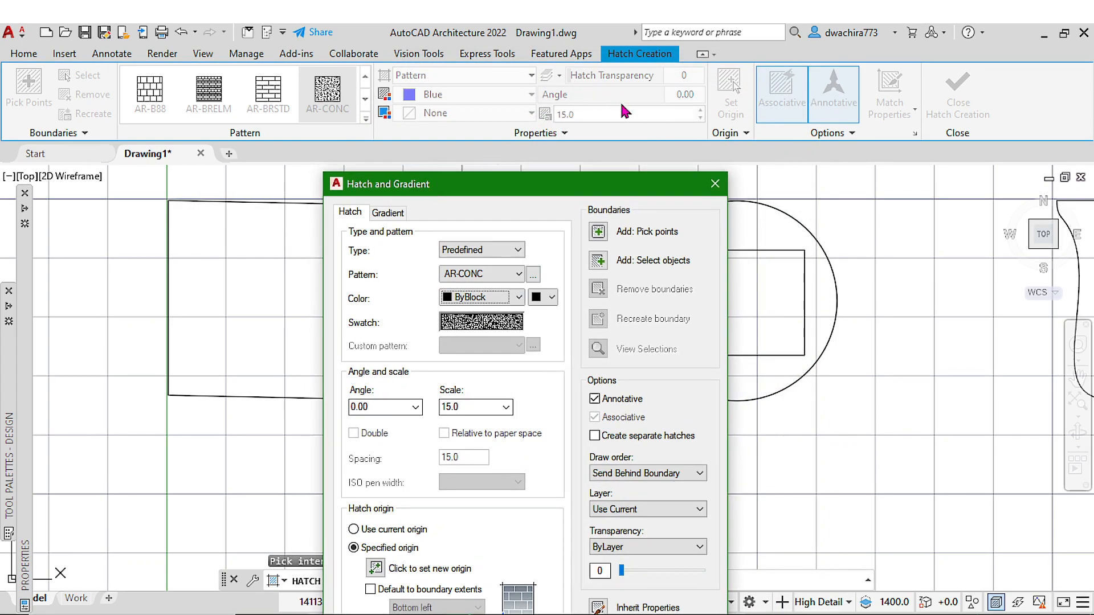
pyautogui.moveTo(506, 198)
pyautogui.mouseDown()
pyautogui.moveTo(547, 131)
pyautogui.moveTo(512, 166)
pyautogui.moveTo(487, 230)
pyautogui.moveTo(586, 83)
pyautogui.moveTo(635, 58)
pyautogui.mouseUp()
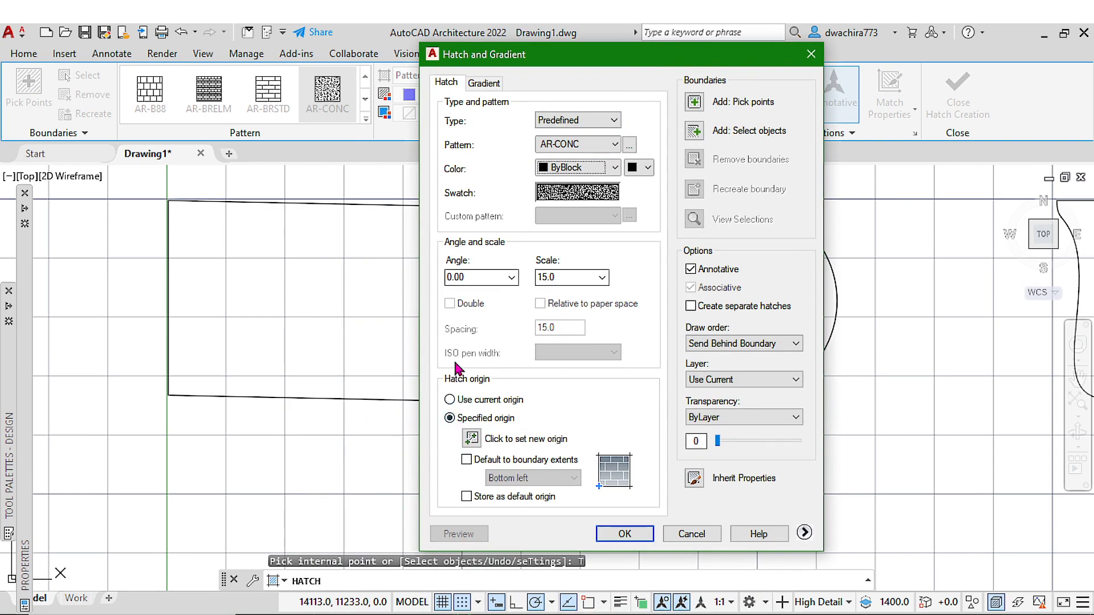
# Switch the hatch type to User defined and pick the custom pattern Brick_Modular_Shiner_C.pat from its swatch
pyautogui.click(572, 121)
pyautogui.click(554, 145)
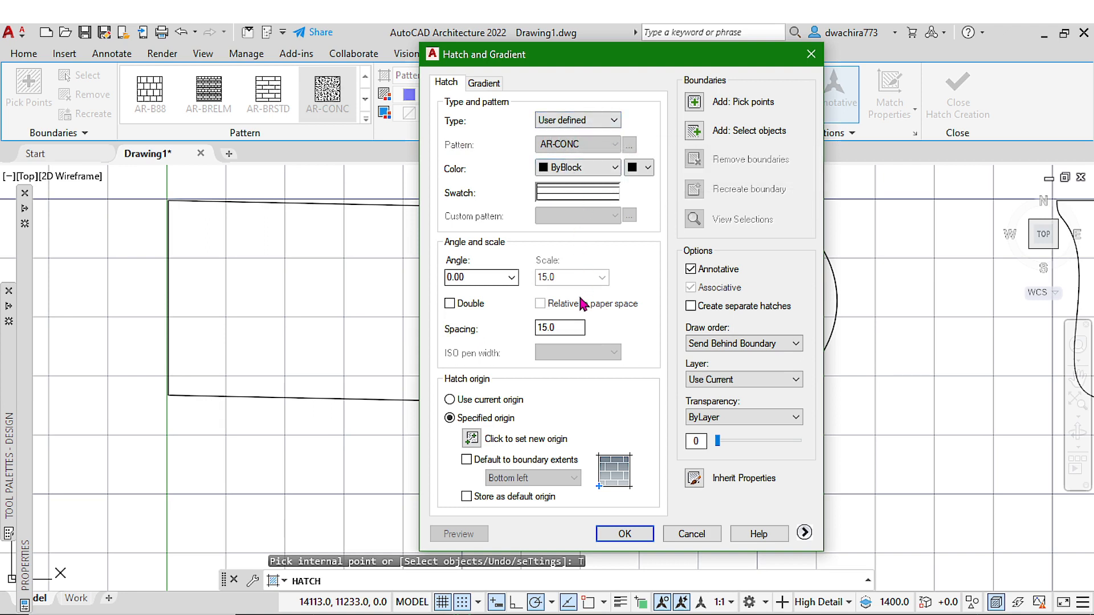
pyautogui.click(566, 196)
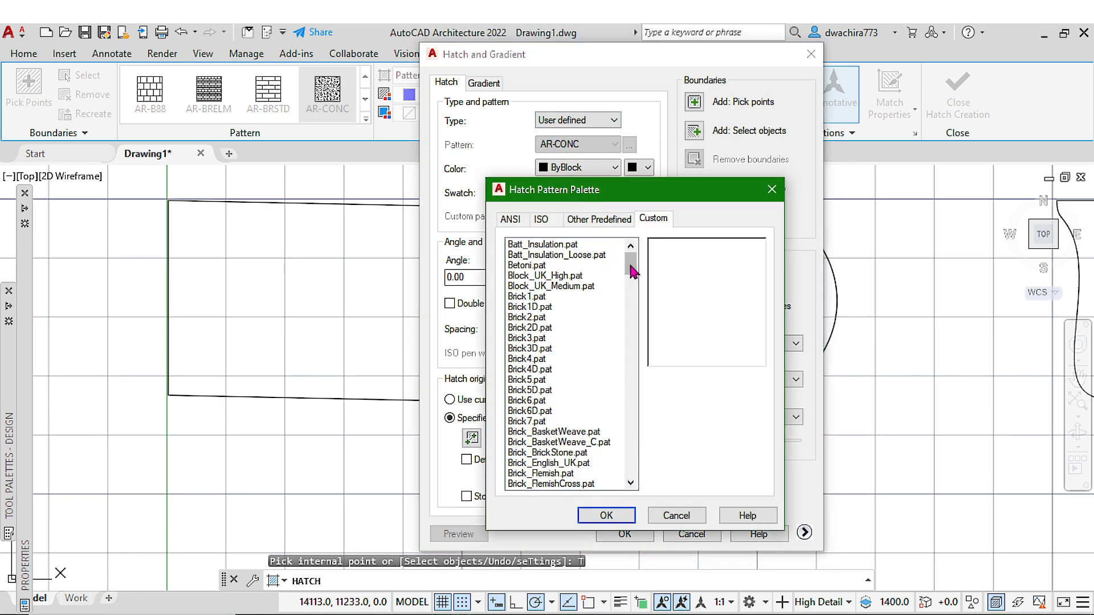
pyautogui.moveTo(632, 272)
pyautogui.mouseDown()
pyautogui.moveTo(631, 476)
pyautogui.moveTo(630, 270)
pyautogui.mouseUp()
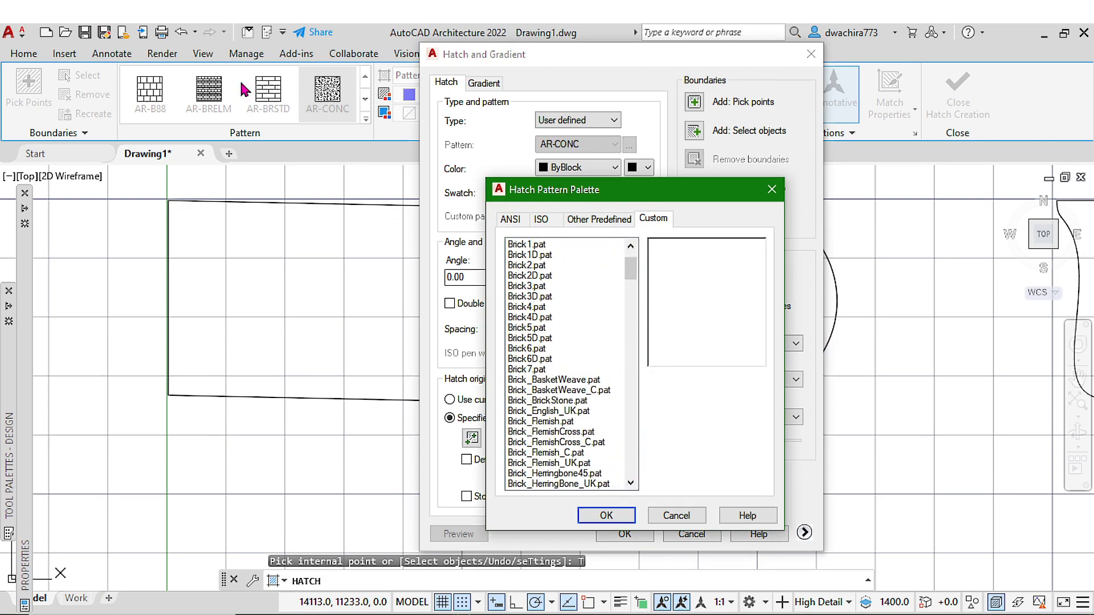
pyautogui.scroll(-10, 580, 411)
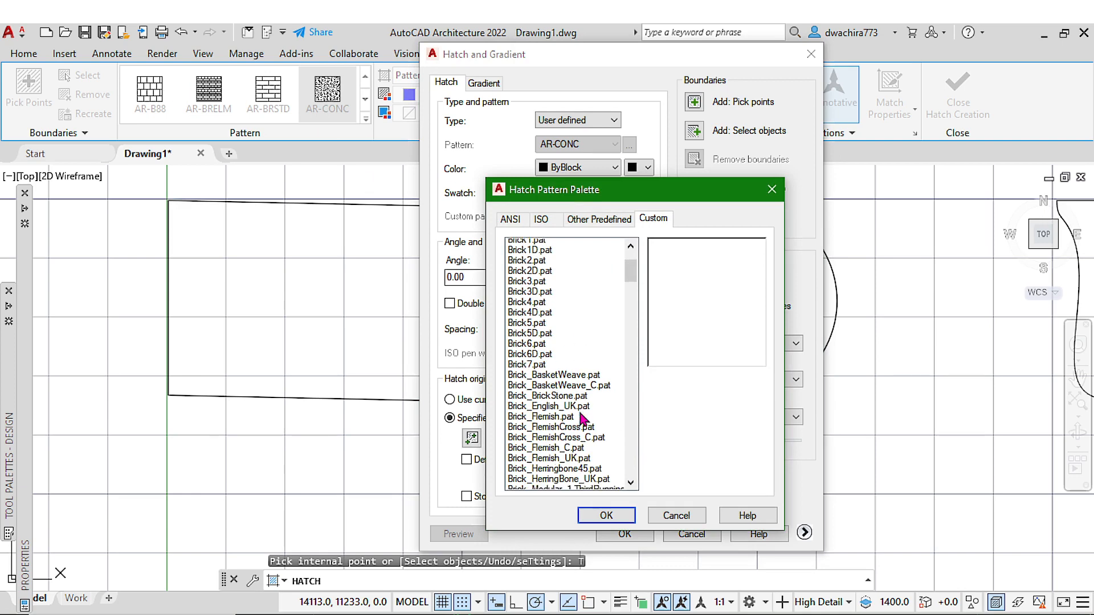
pyautogui.click(539, 432)
pyautogui.click(572, 464)
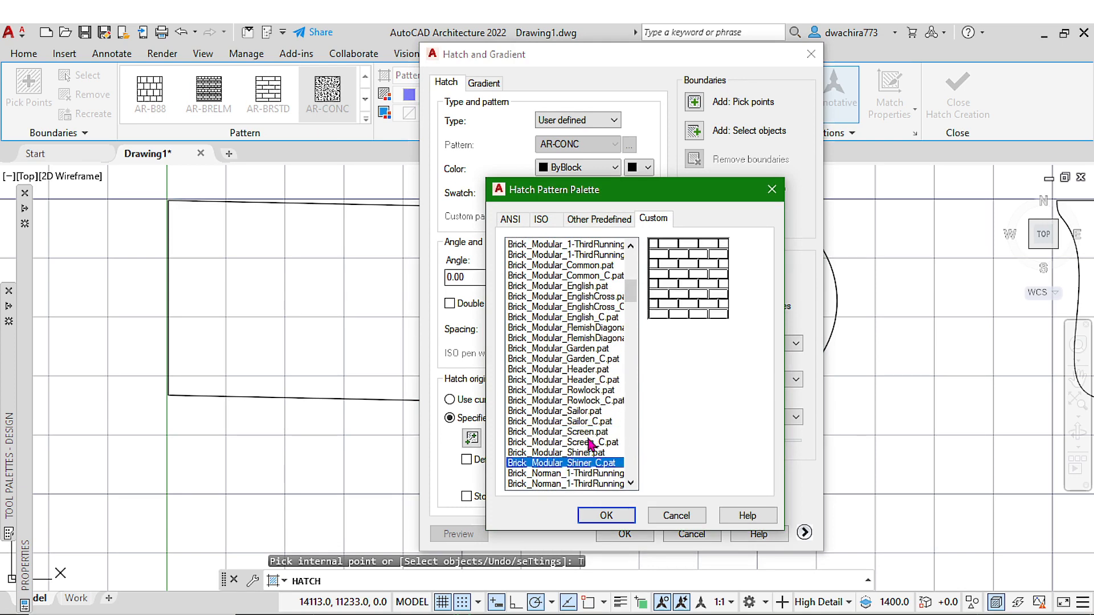
pyautogui.click(606, 516)
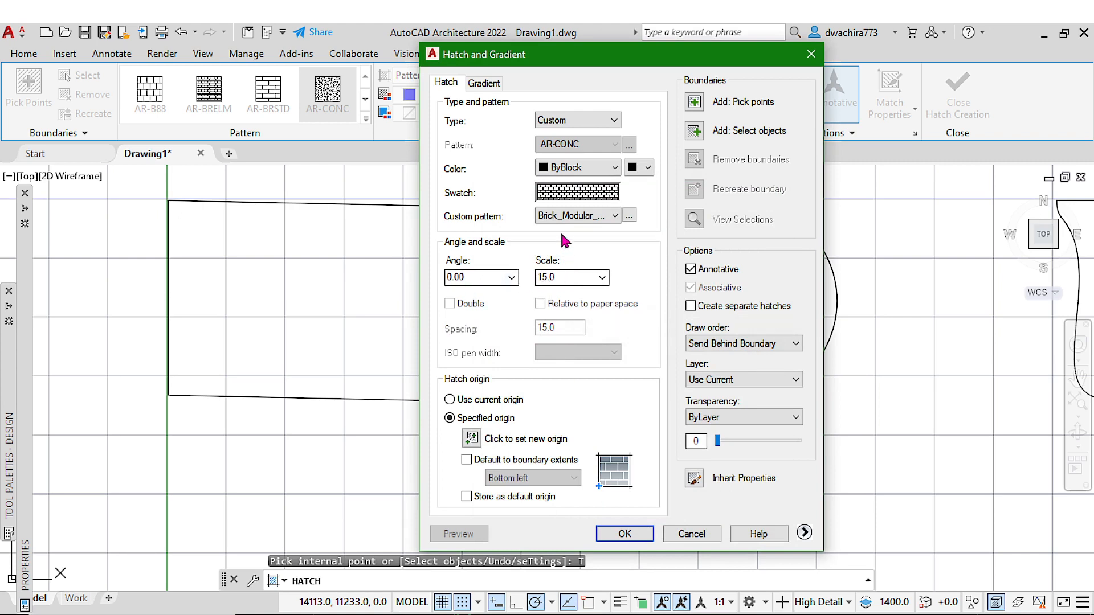
# Keep the Custom hatch type, preview several custom patterns and choose Cast-in-place_Panels_Reveal1_C
pyautogui.click(563, 120)
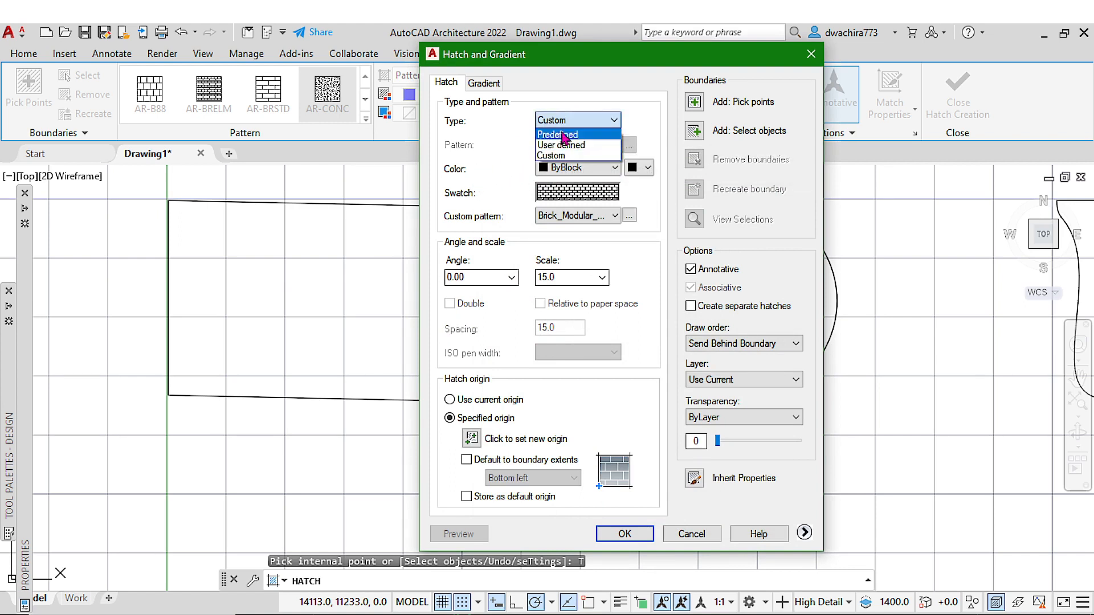
pyautogui.click(556, 155)
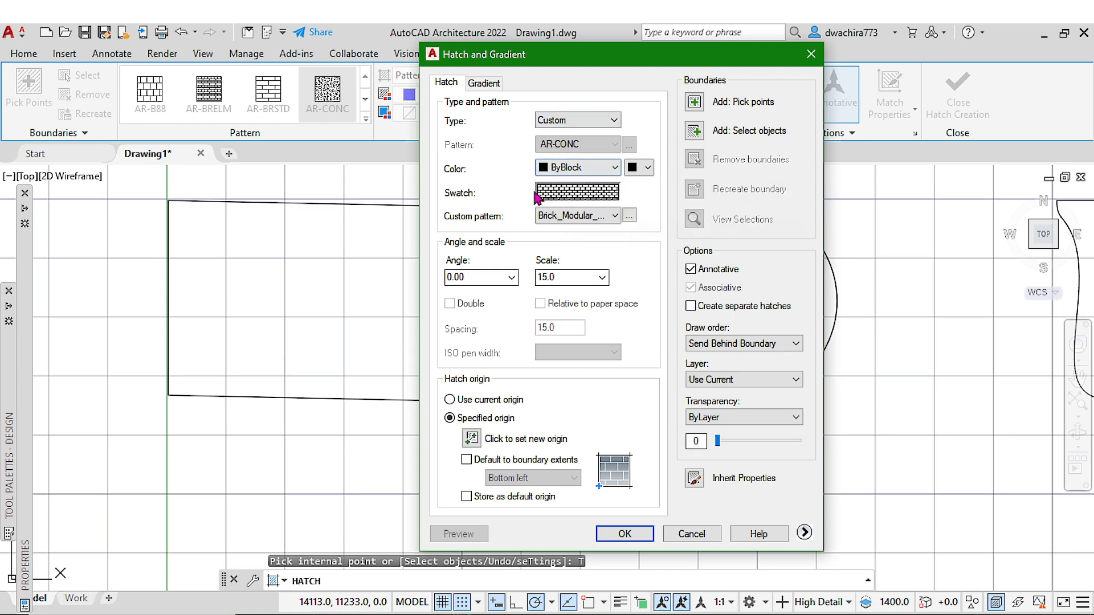
pyautogui.click(573, 194)
pyautogui.click(542, 348)
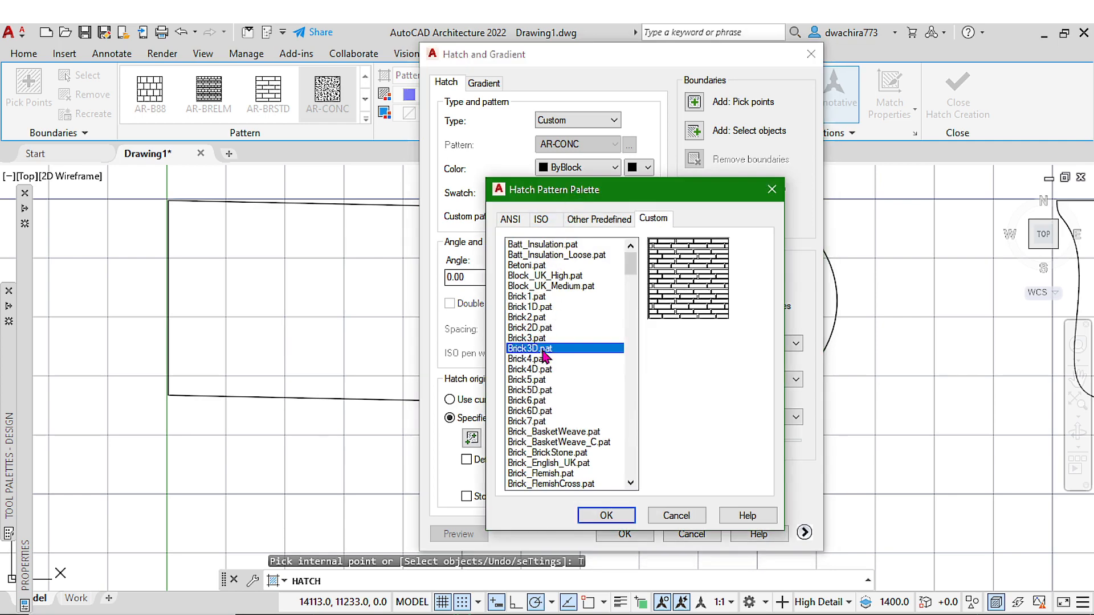
pyautogui.click(534, 391)
pyautogui.scroll(-5, 535, 391)
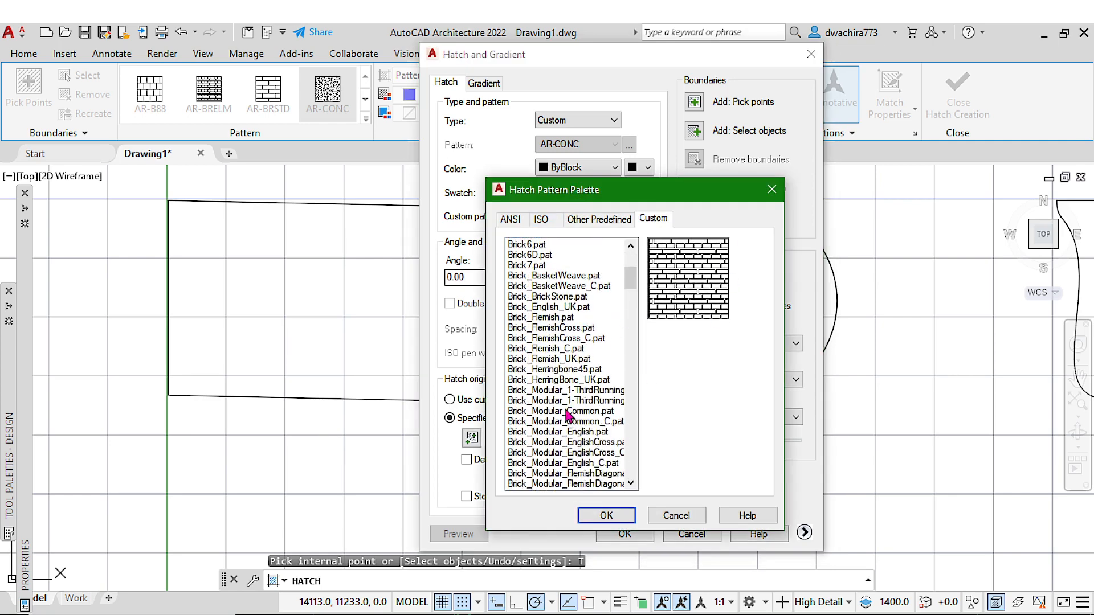
pyautogui.click(566, 412)
pyautogui.click(571, 462)
pyautogui.scroll(-9, 571, 458)
pyautogui.click(571, 446)
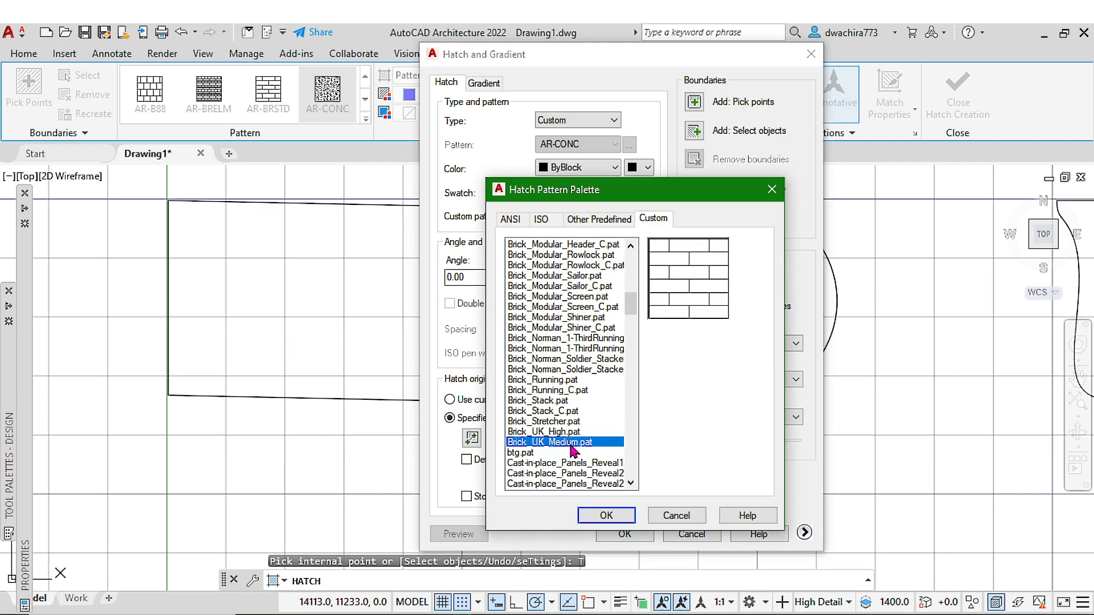
pyautogui.click(560, 463)
pyautogui.click(562, 474)
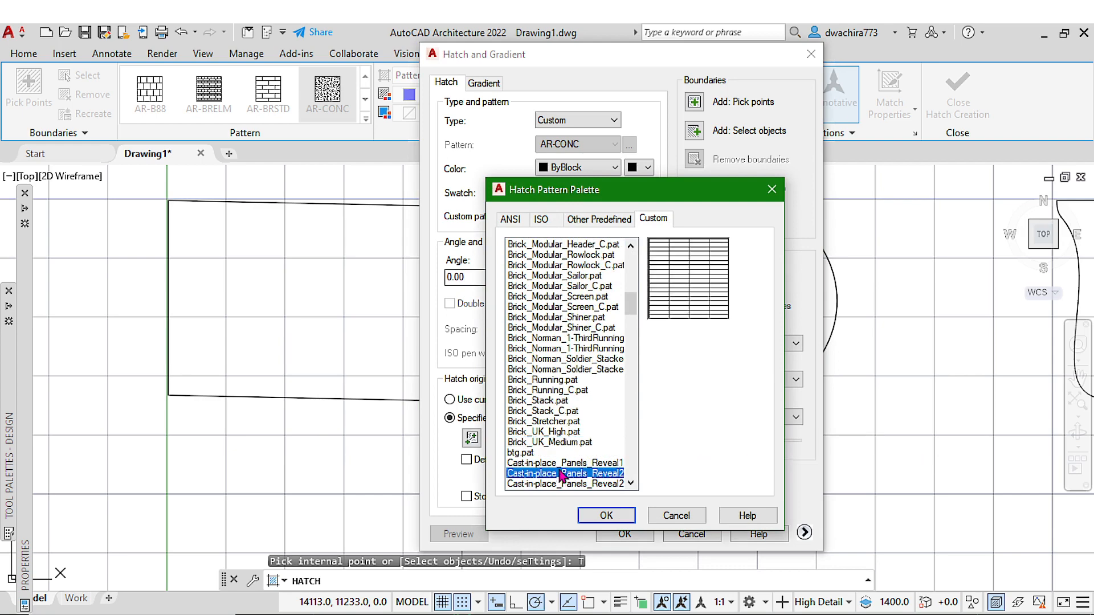
pyautogui.click(557, 463)
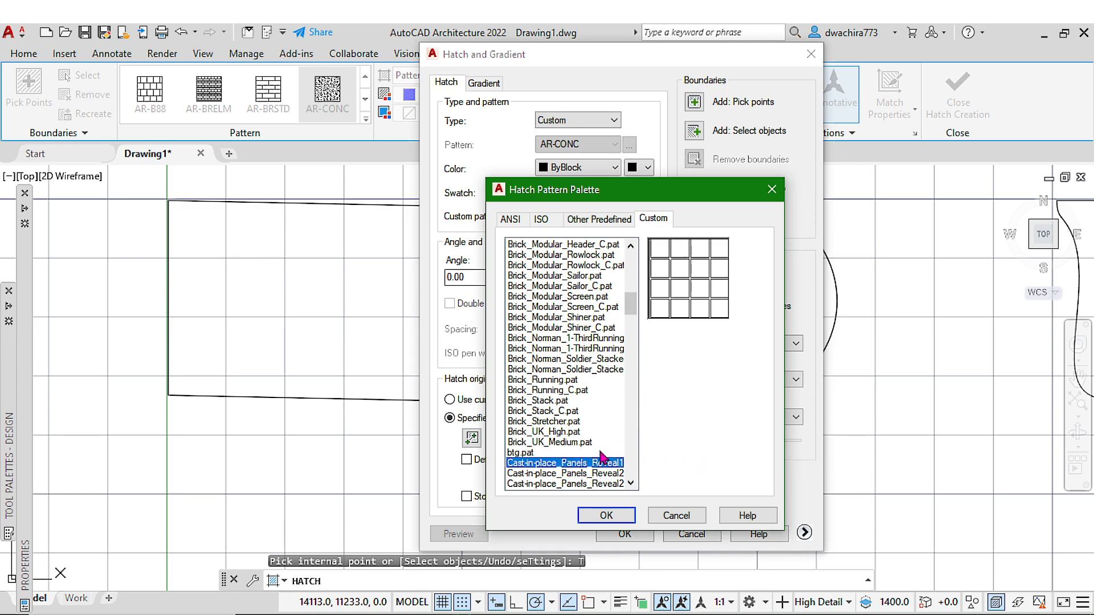
pyautogui.click(611, 516)
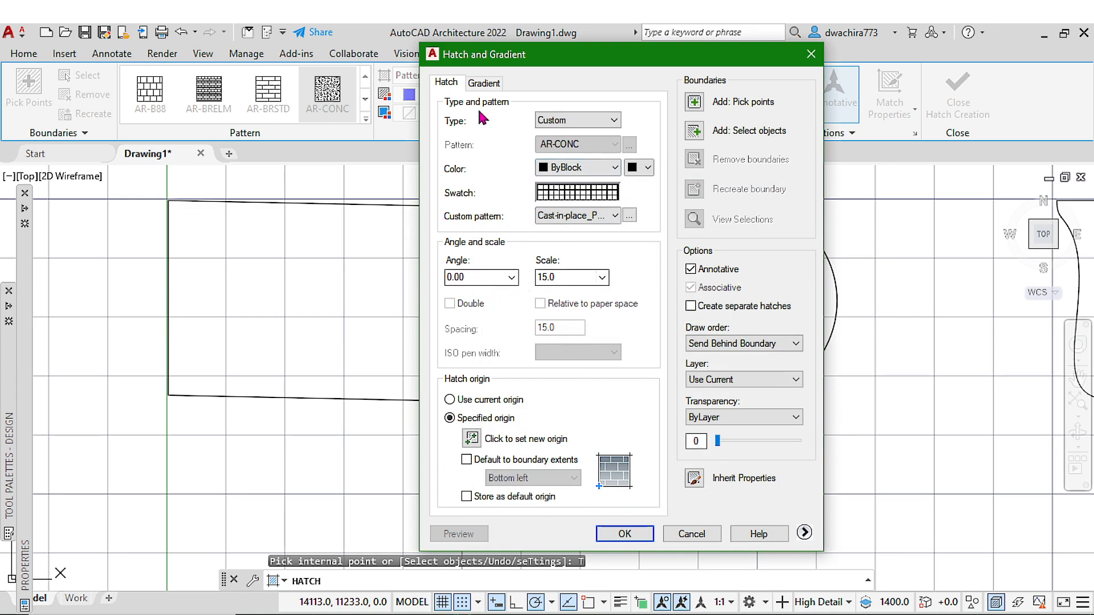
# Hatch the interior of the large rectangle with the chosen panel pattern at a scale of 100 and review its hatch settings
pyautogui.click(618, 534)
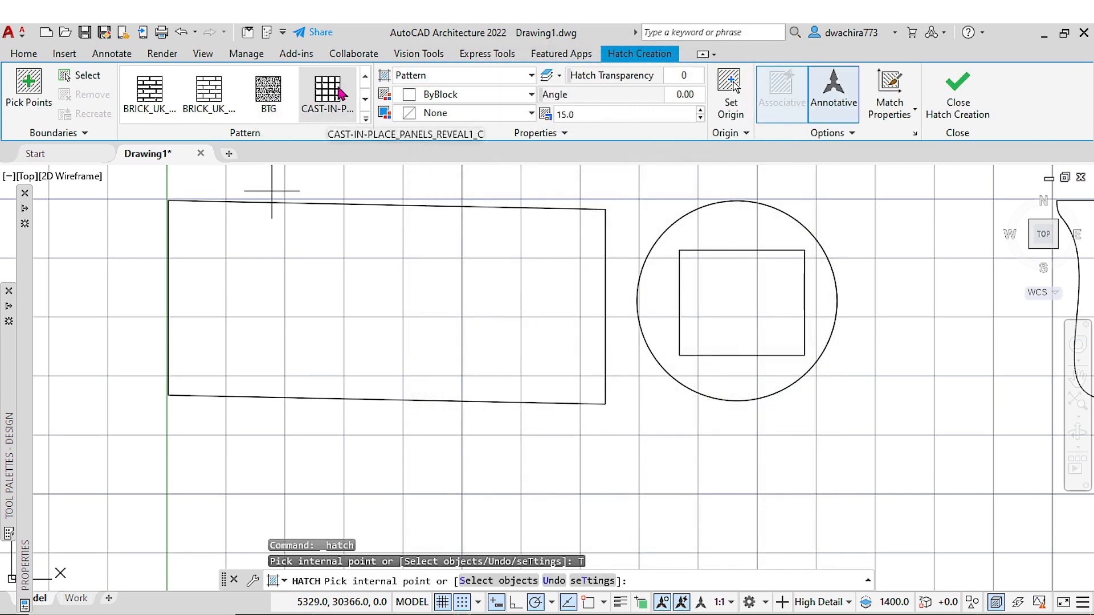
pyautogui.click(427, 285)
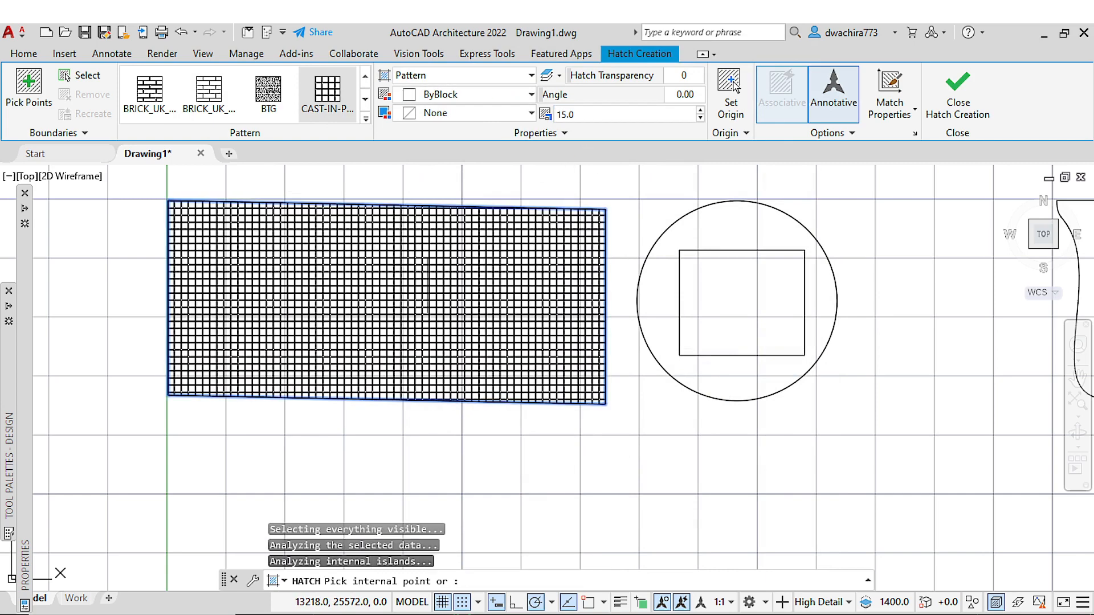
pyautogui.click(576, 114)
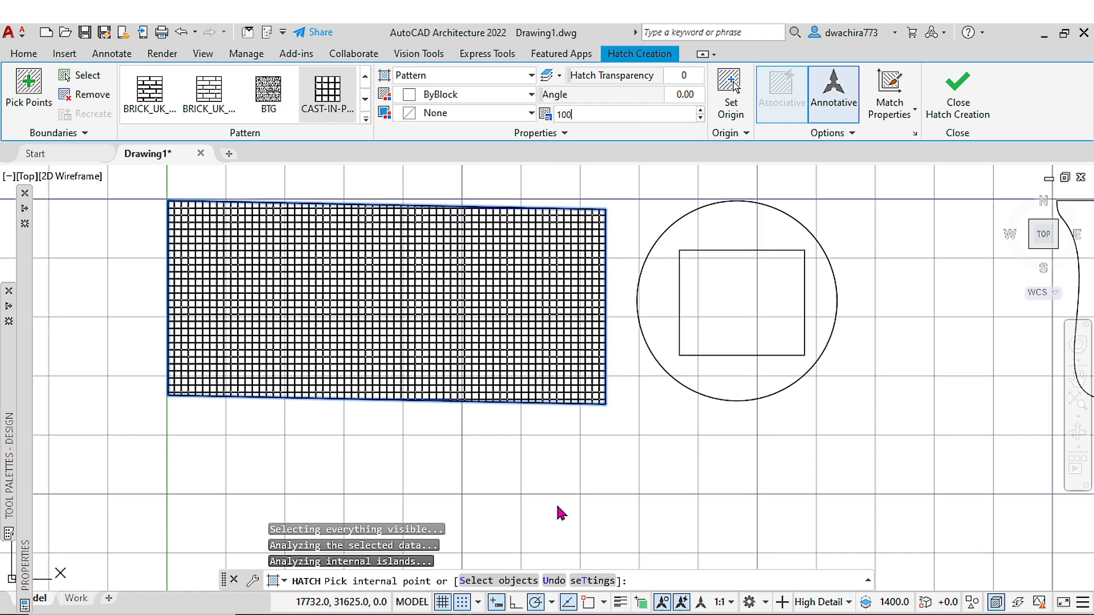
pyautogui.press('Return')
pyautogui.click(587, 582)
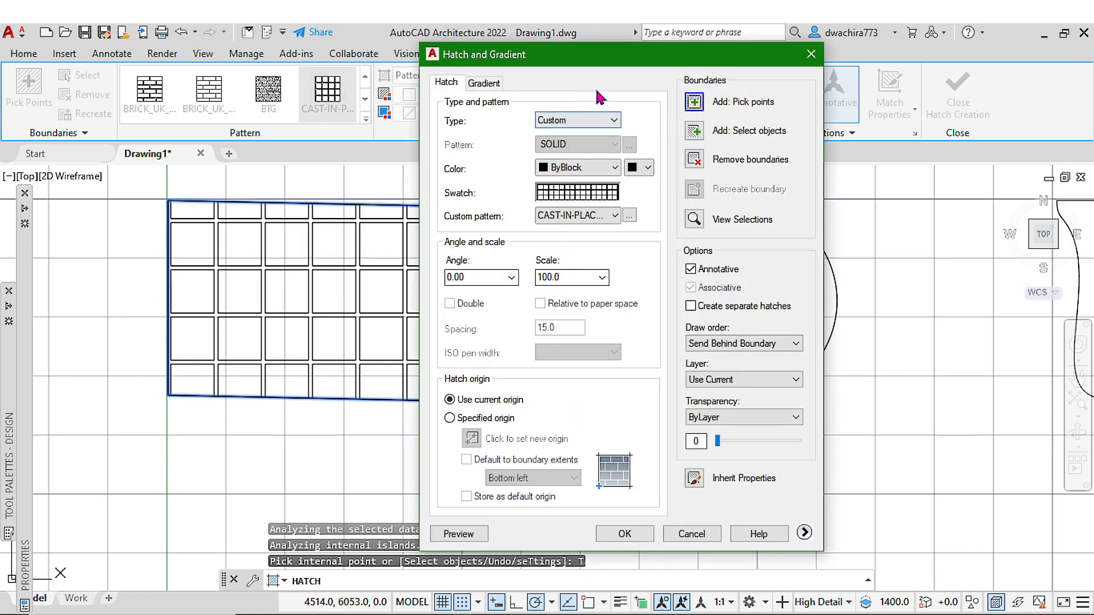
pyautogui.click(625, 534)
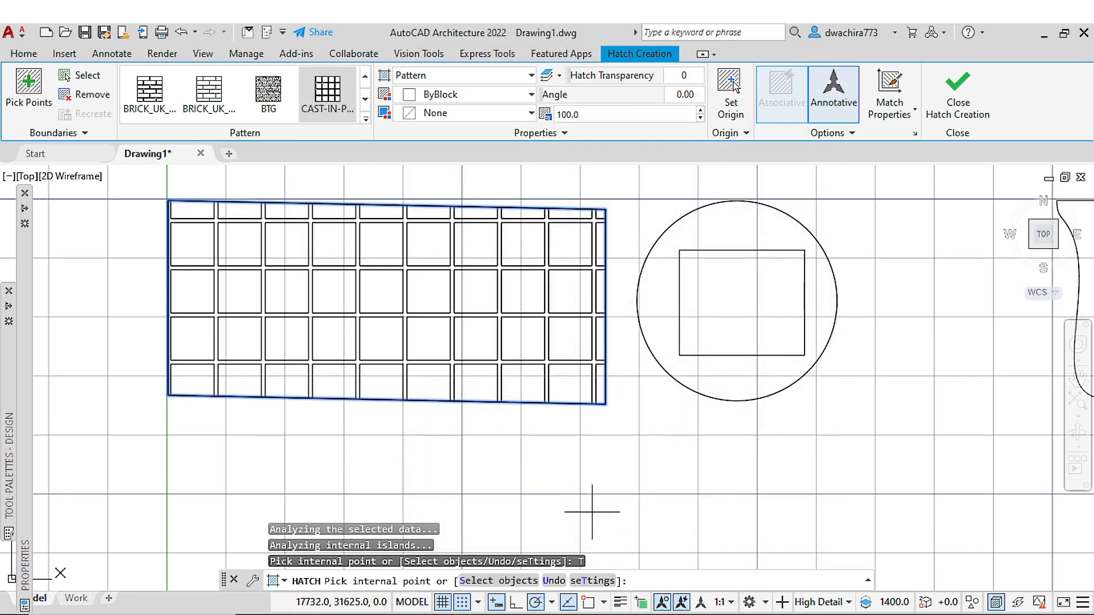
# Finish the panel hatch and erase the outline of the large rectangle around it
pyautogui.moveTo(508, 384)
pyautogui.mouseDown(button='middle')
pyautogui.moveTo(574, 336)
pyautogui.moveTo(614, 330)
pyautogui.mouseUp(button='middle')
pyautogui.moveTo(555, 287); pyautogui.dragTo(557, 368, button='middle')
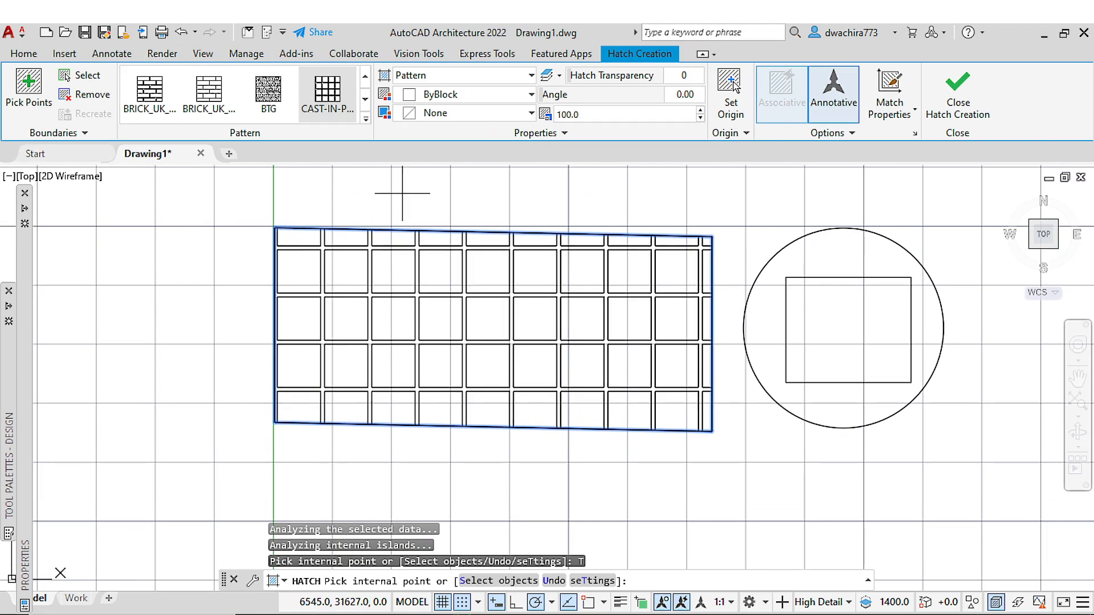
pyautogui.press('Return')
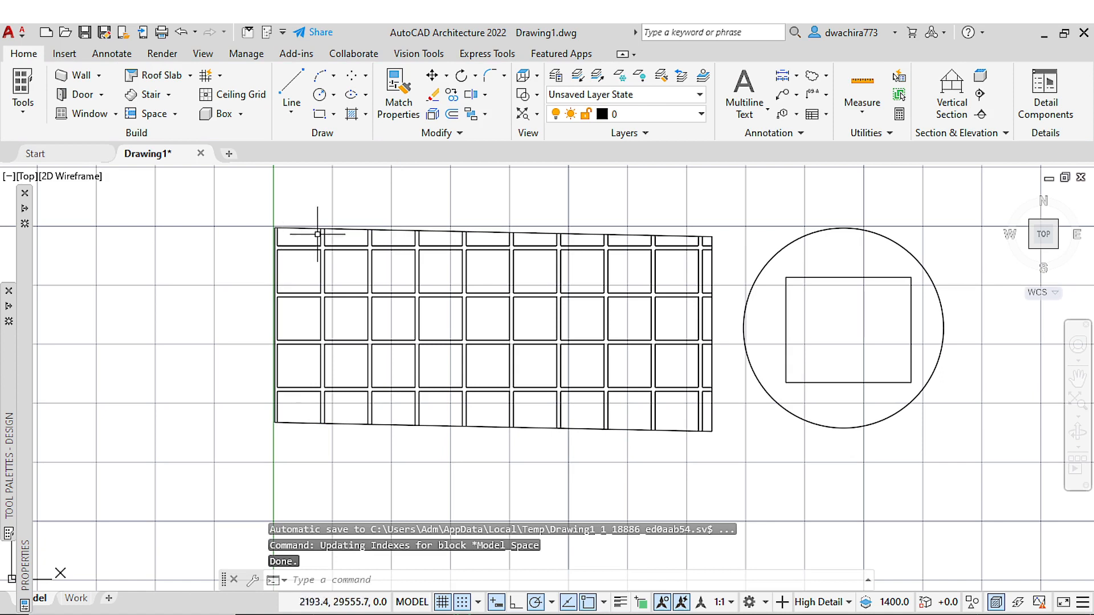
pyautogui.scroll(4, 299, 232)
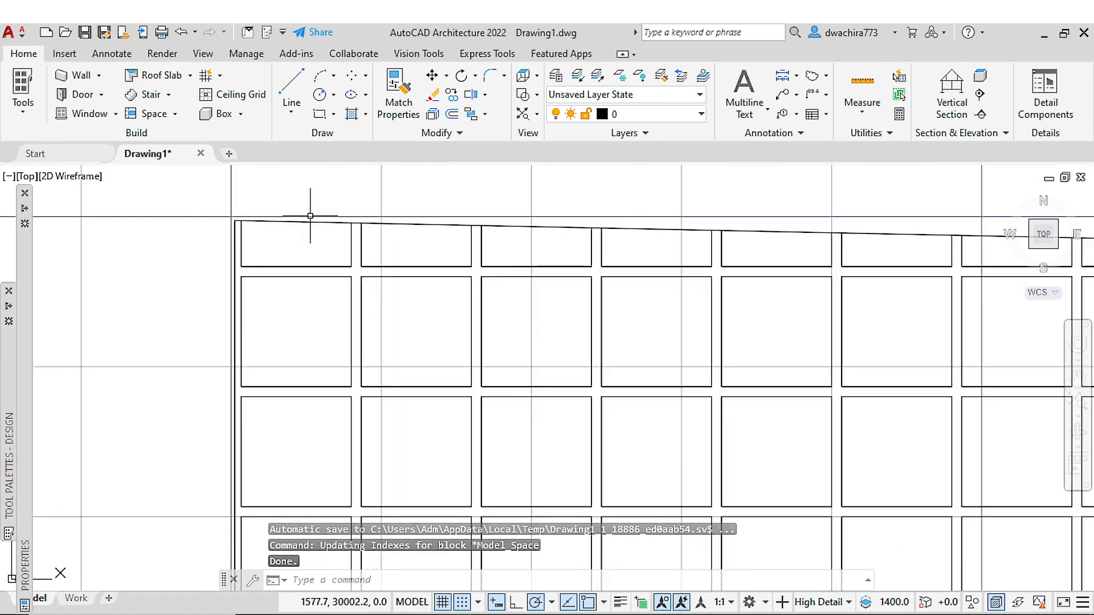
pyautogui.scroll(-2, 310, 216)
pyautogui.click(309, 220)
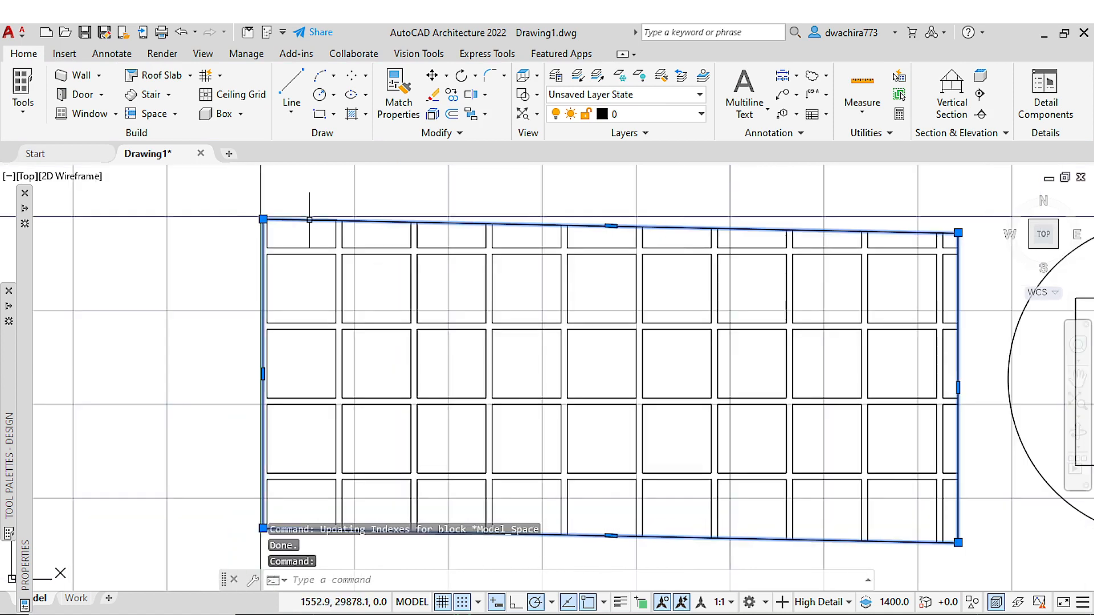
pyautogui.press('Delete')
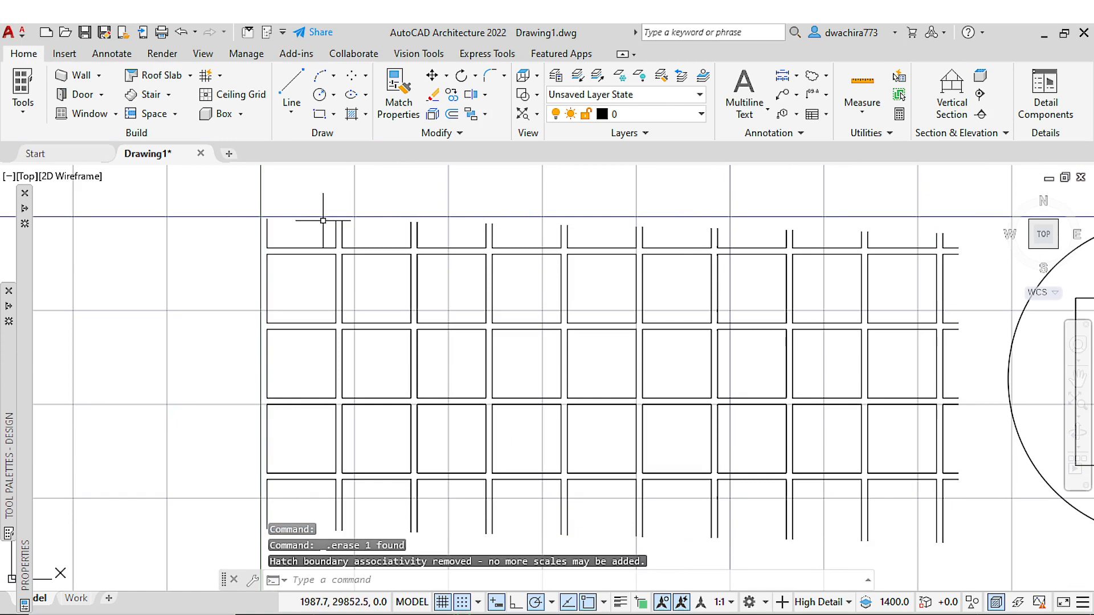
pyautogui.scroll(-2, 323, 220)
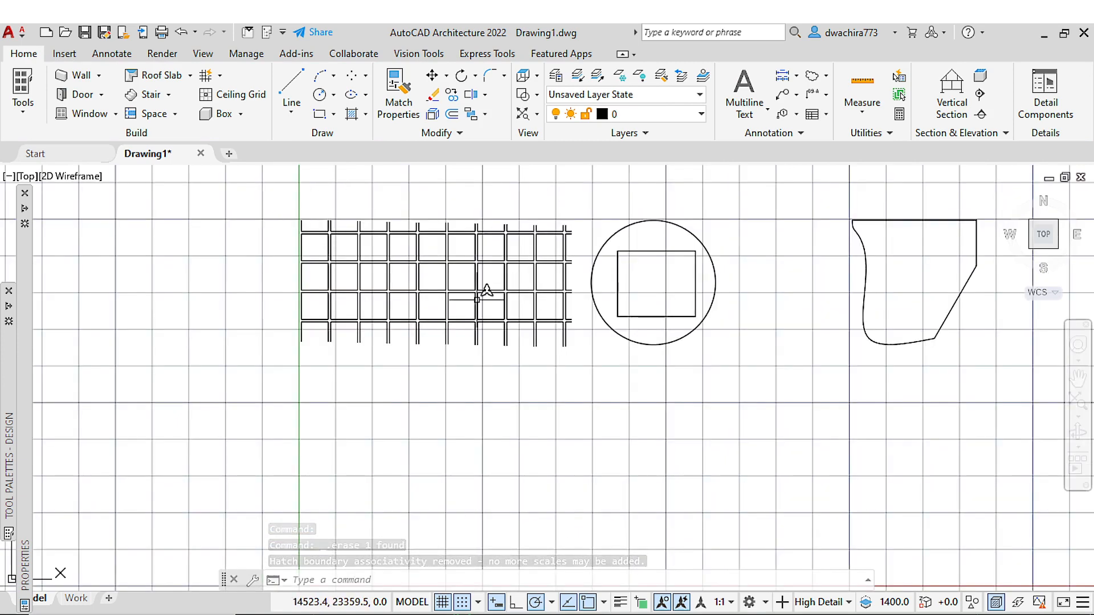
pyautogui.scroll(3, 457, 328)
pyautogui.moveTo(391, 302); pyautogui.dragTo(421, 253, button='middle')
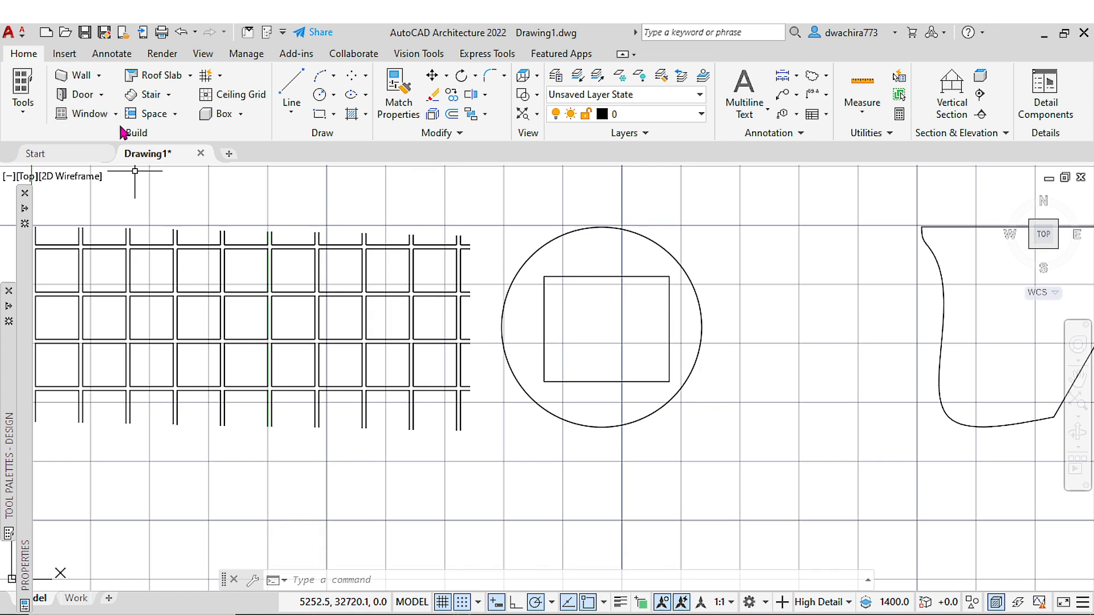
pyautogui.click(365, 114)
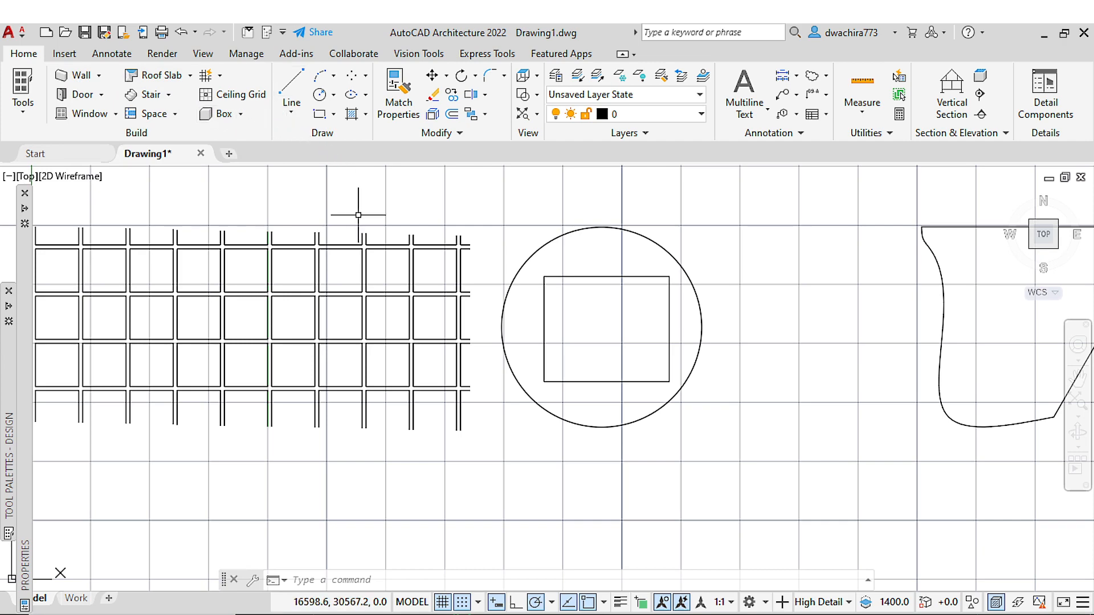
pyautogui.moveTo(362, 215)
pyautogui.mouseDown(button='middle')
pyautogui.moveTo(435, 228)
pyautogui.moveTo(422, 188)
pyautogui.mouseUp(button='middle')
pyautogui.scroll(-5, 435, 225)
pyautogui.scroll(5, 435, 224)
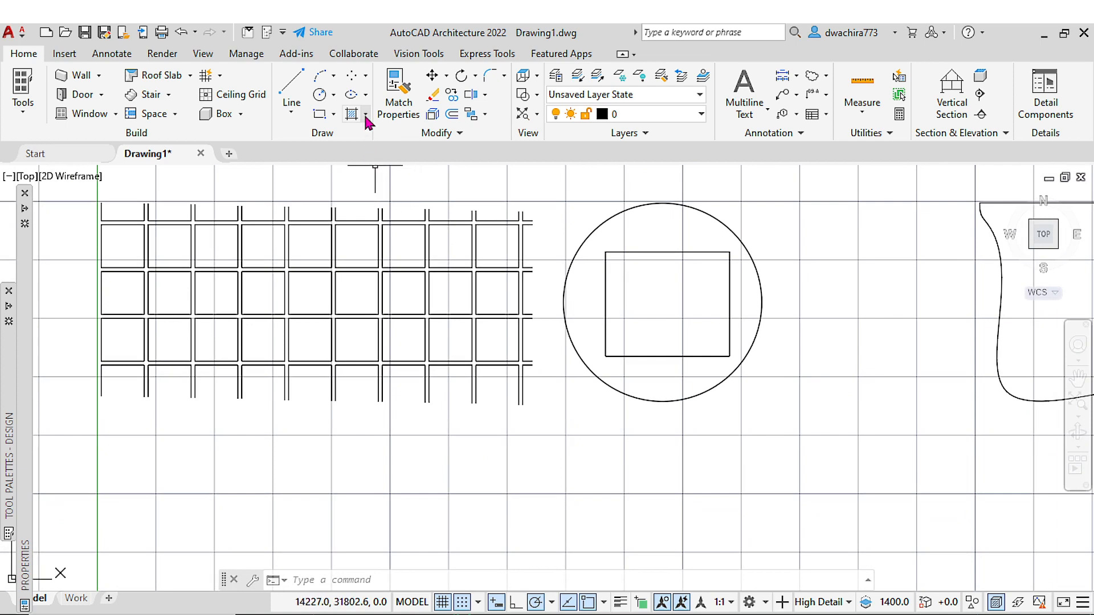
pyautogui.moveTo(394, 239); pyautogui.dragTo(342, 241, button='middle')
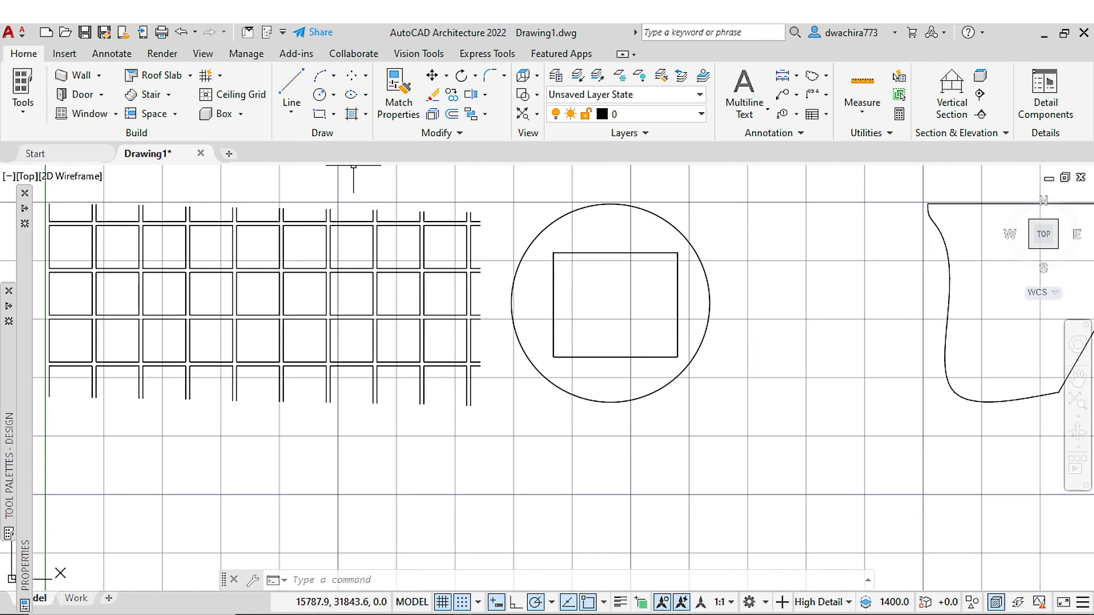
# Start a new hatch and choose the WOOD_2 pattern at a scale of 100
pyautogui.click(366, 116)
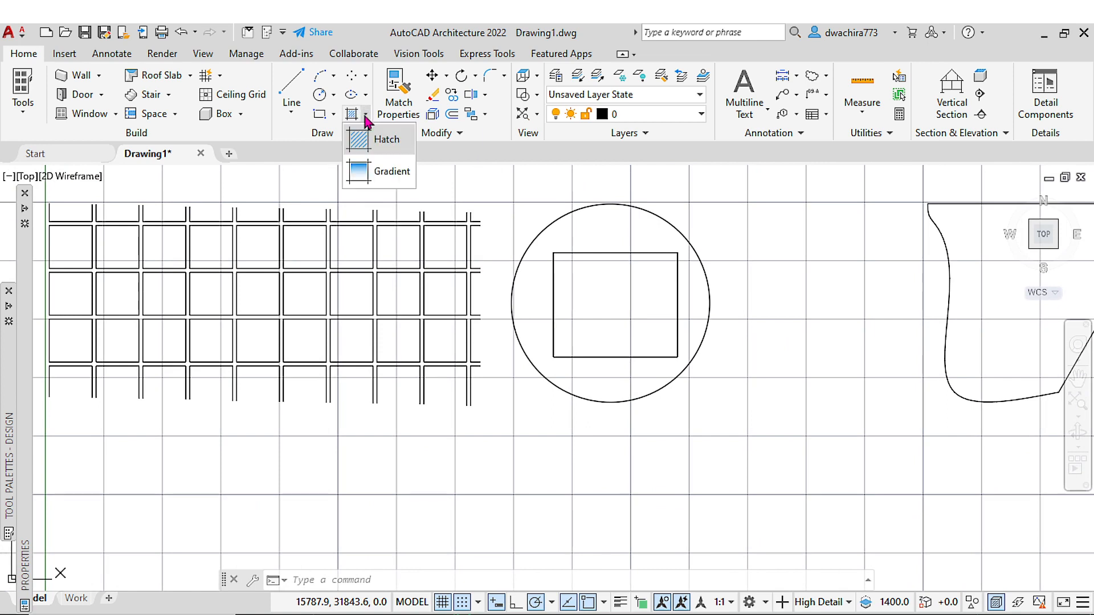
pyautogui.click(378, 142)
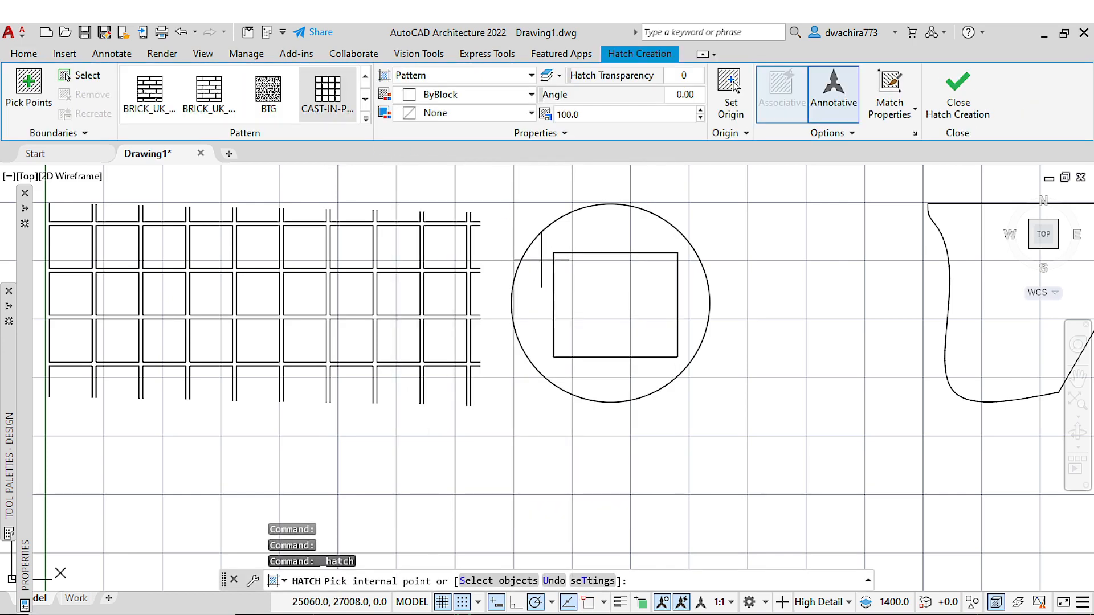
pyautogui.moveTo(608, 259); pyautogui.dragTo(497, 251, button='middle')
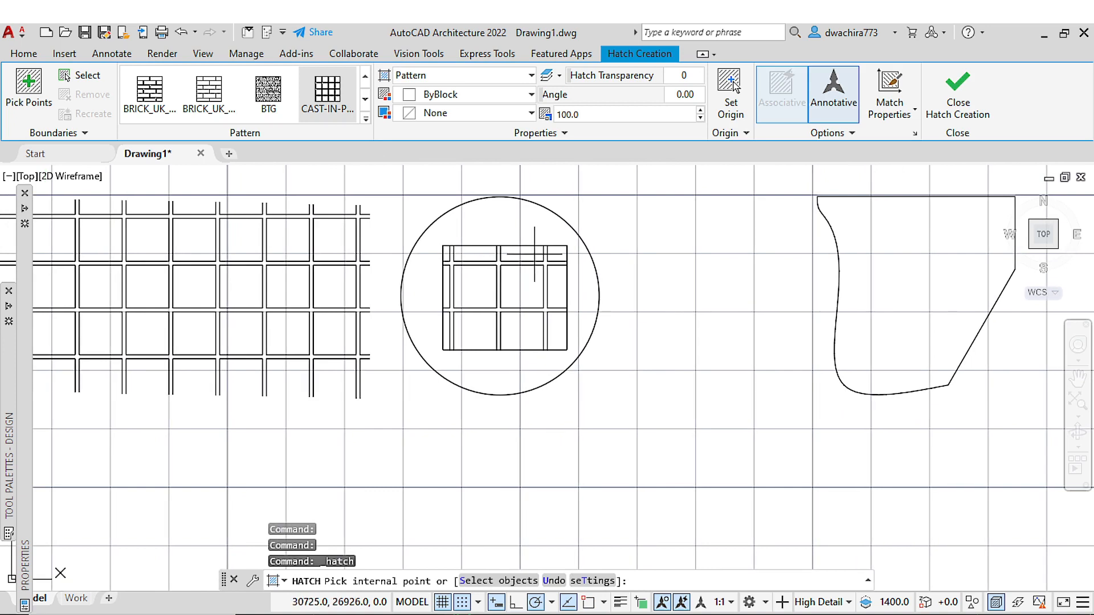
pyautogui.click(362, 122)
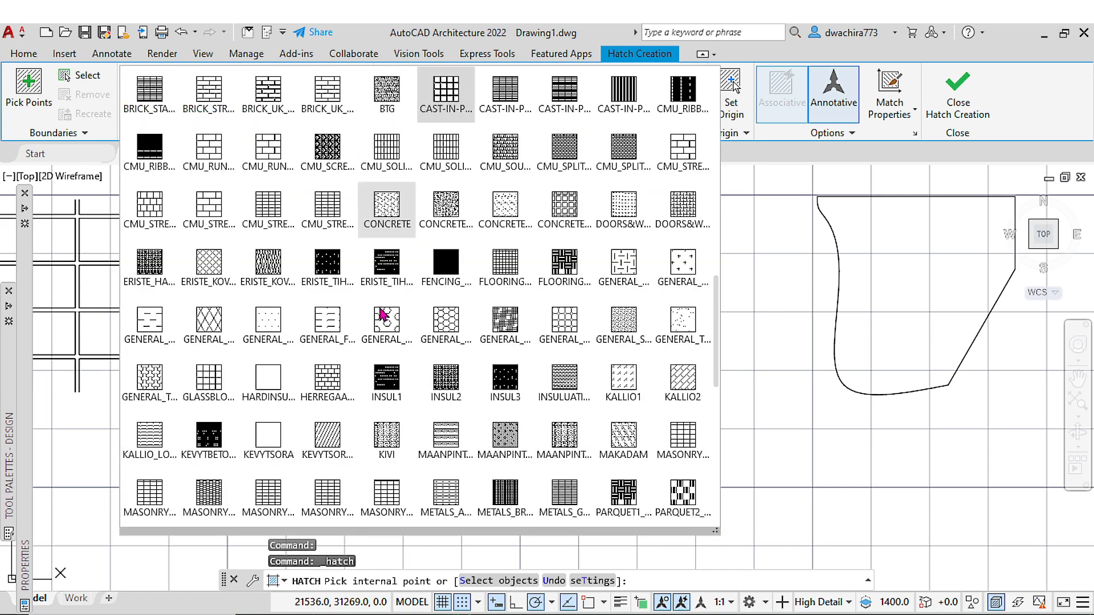
pyautogui.scroll(-1, 401, 315)
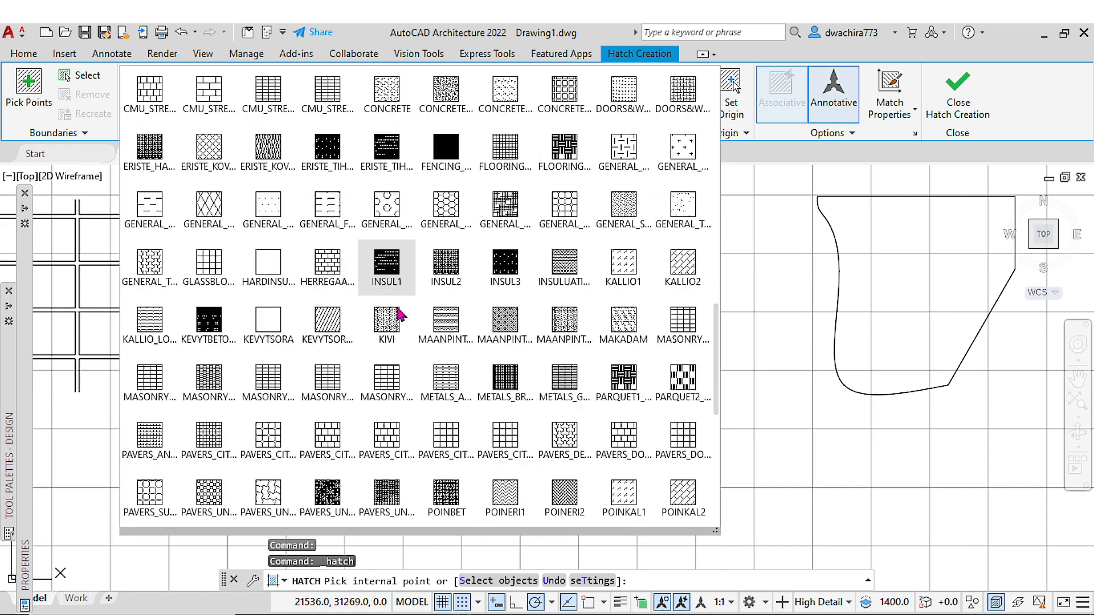
pyautogui.scroll(-2, 405, 315)
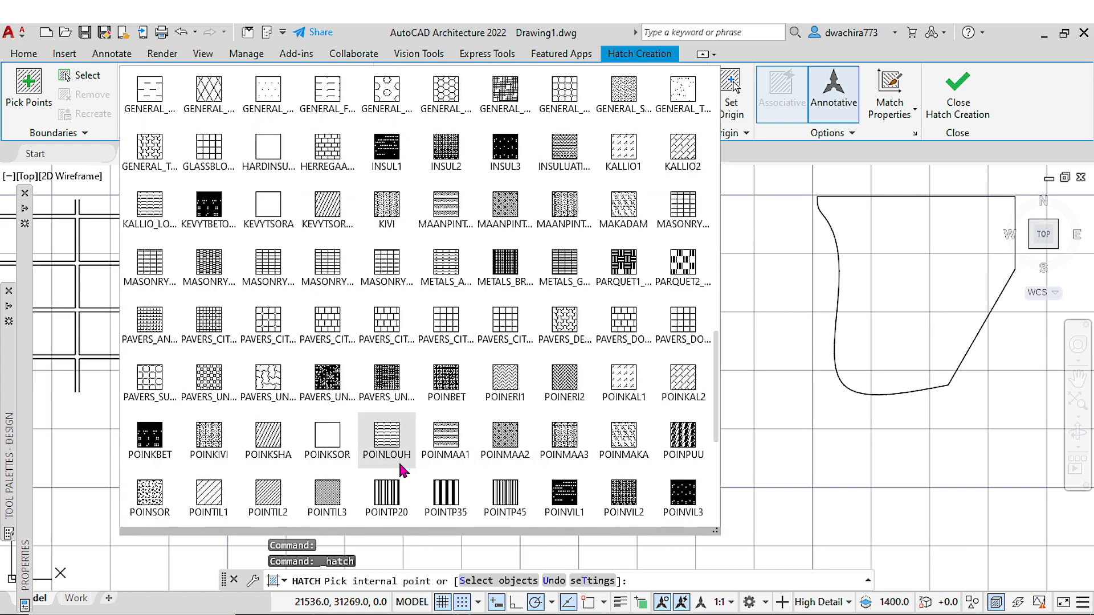
pyautogui.scroll(-3, 401, 455)
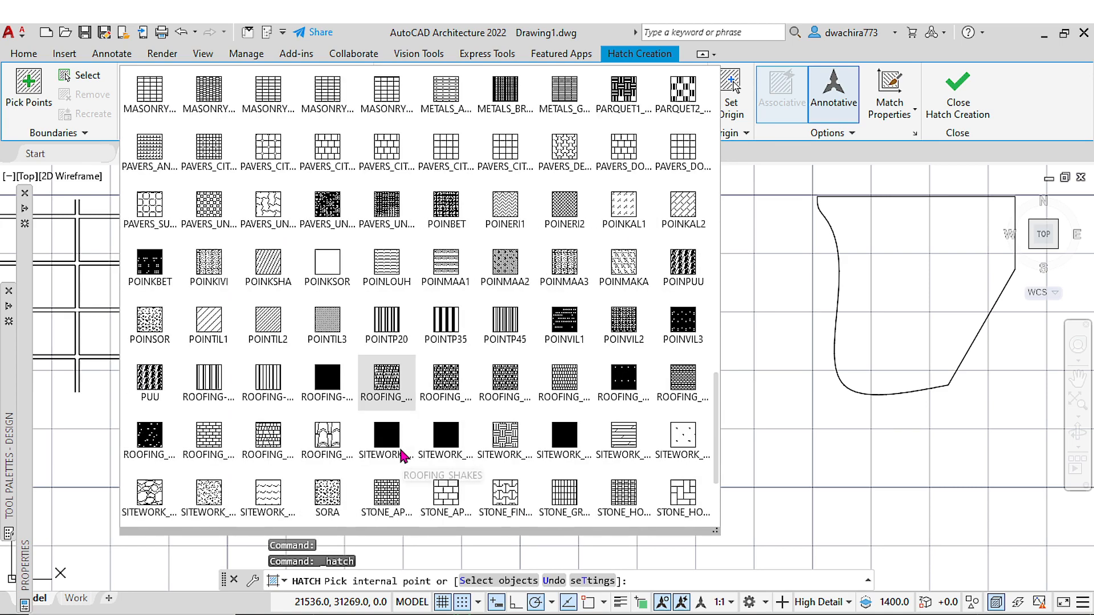
pyautogui.scroll(-3, 402, 456)
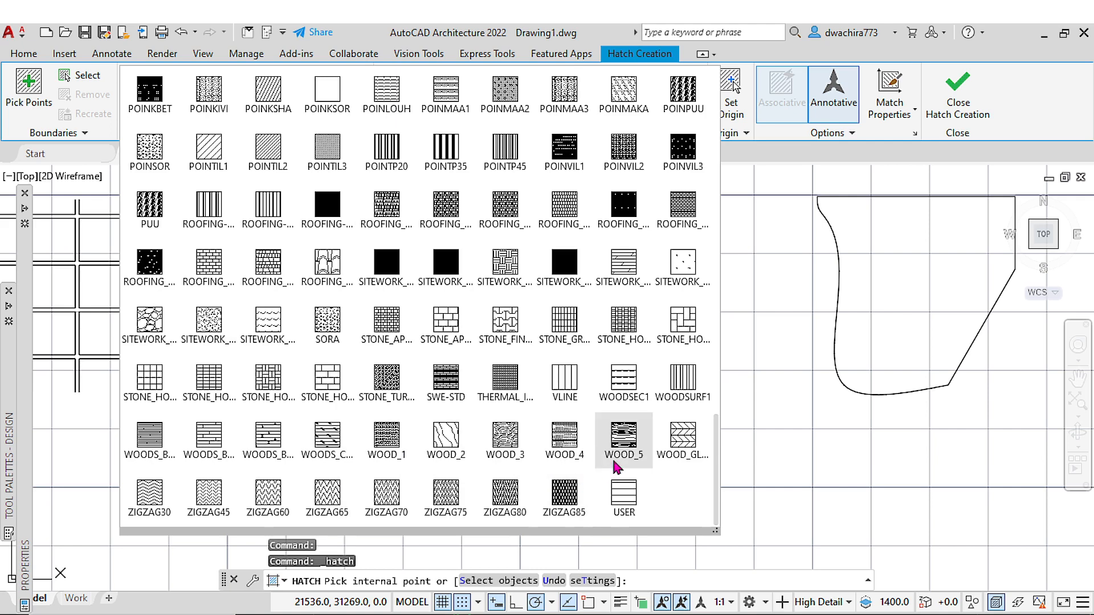
pyautogui.click(461, 446)
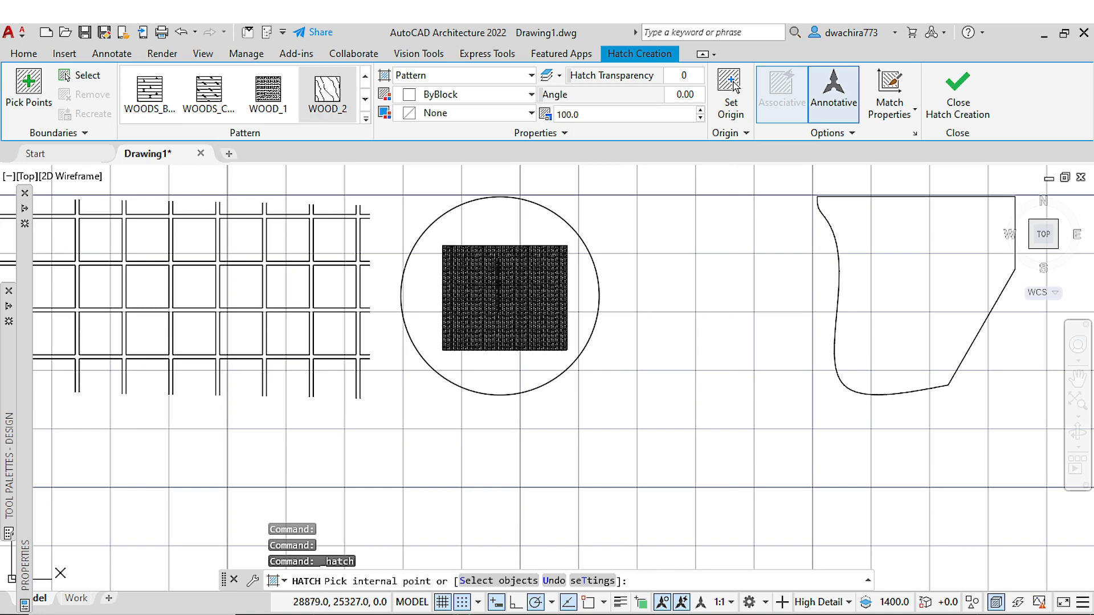
# Hatch the interior of the small rectangle inside the circle with the WOOD_2 pattern
pyautogui.click(505, 298)
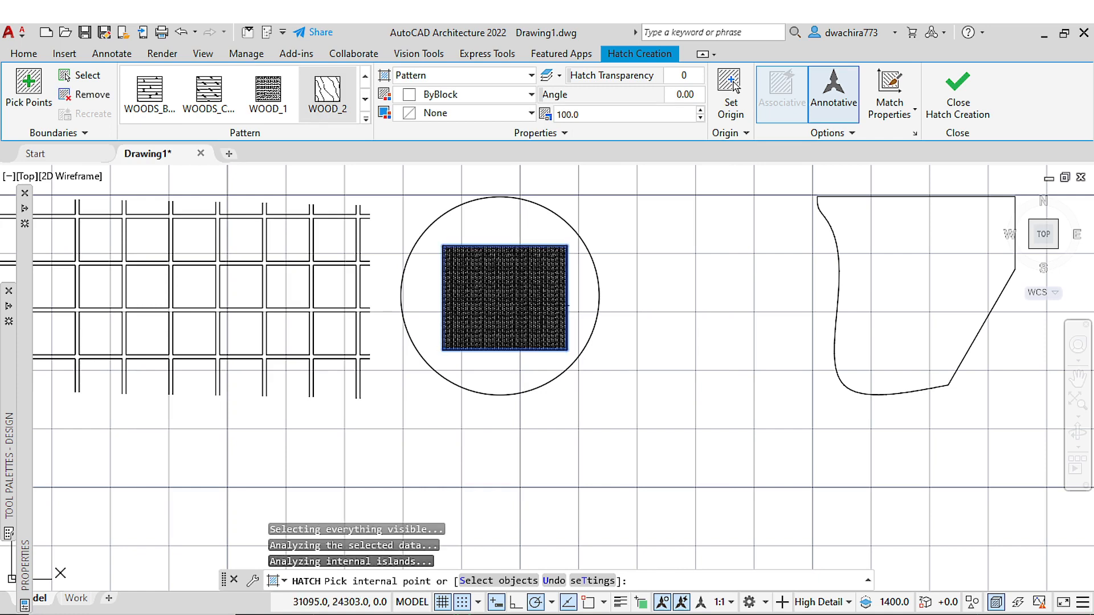
pyautogui.click(525, 331)
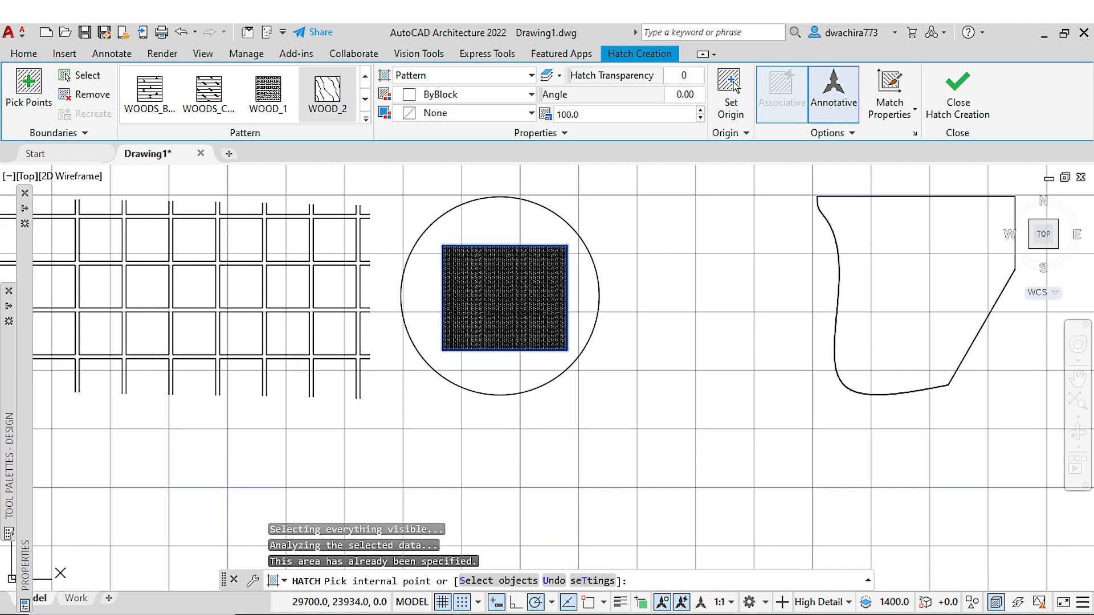
pyautogui.press('Escape')
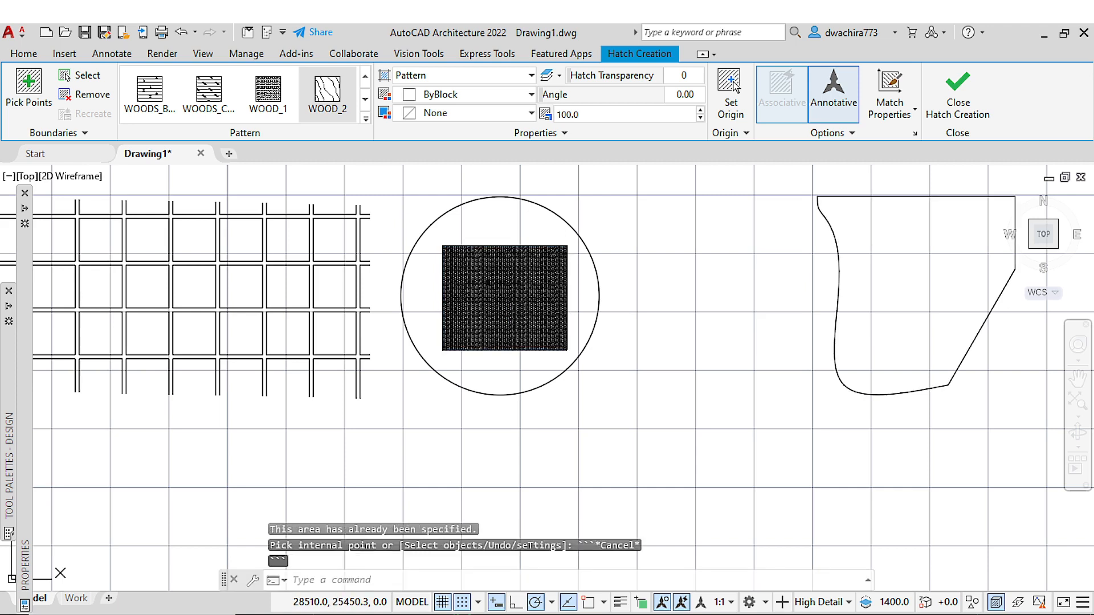
# Set the scale of the small rectangle's wood hatch to 300 and raise it further to 1000
pyautogui.click(470, 264)
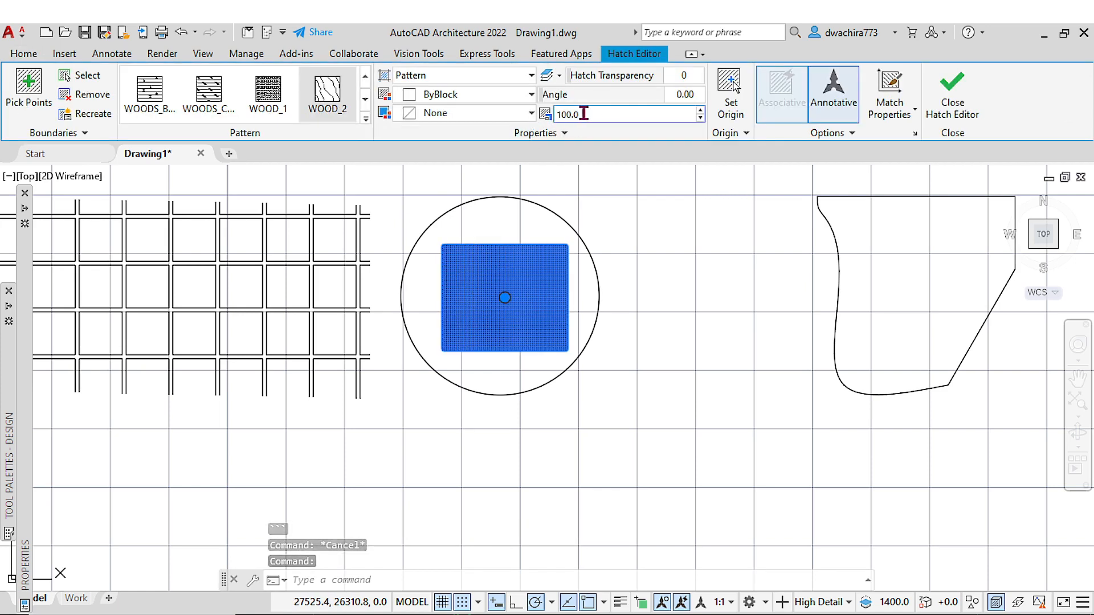
pyautogui.moveTo(583, 113); pyautogui.dragTo(539, 116)
pyautogui.write('300')
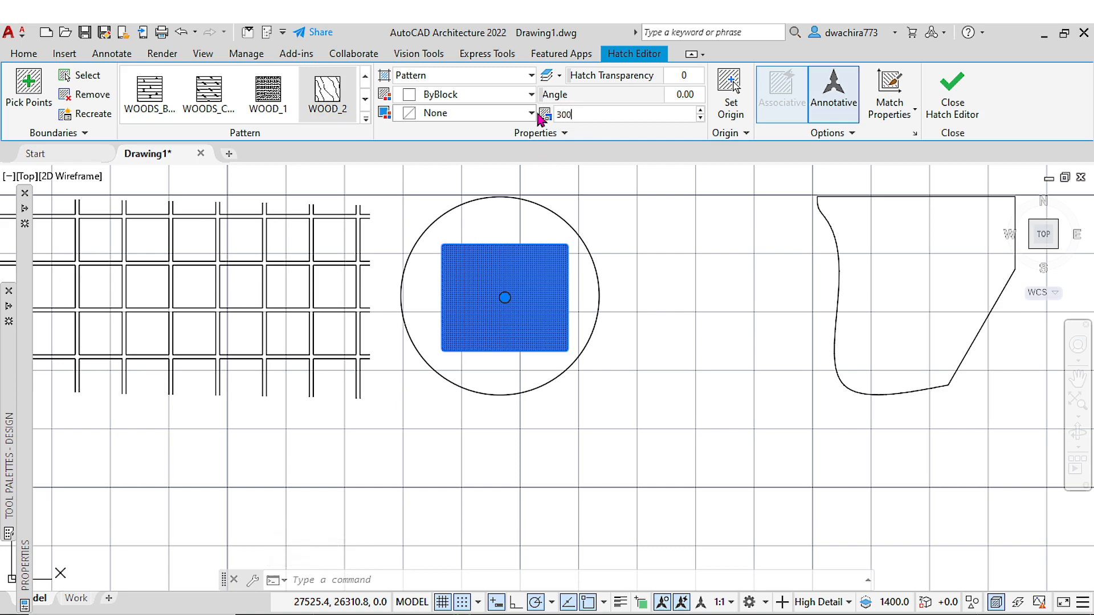
pyautogui.click(569, 99)
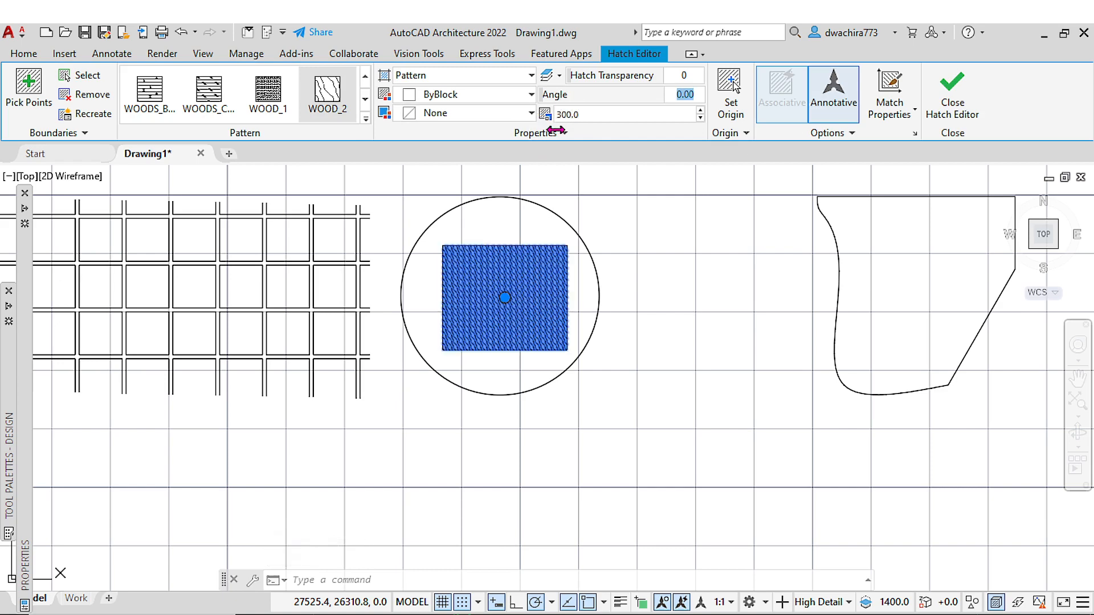
pyautogui.click(561, 115)
pyautogui.moveTo(581, 112); pyautogui.dragTo(565, 111)
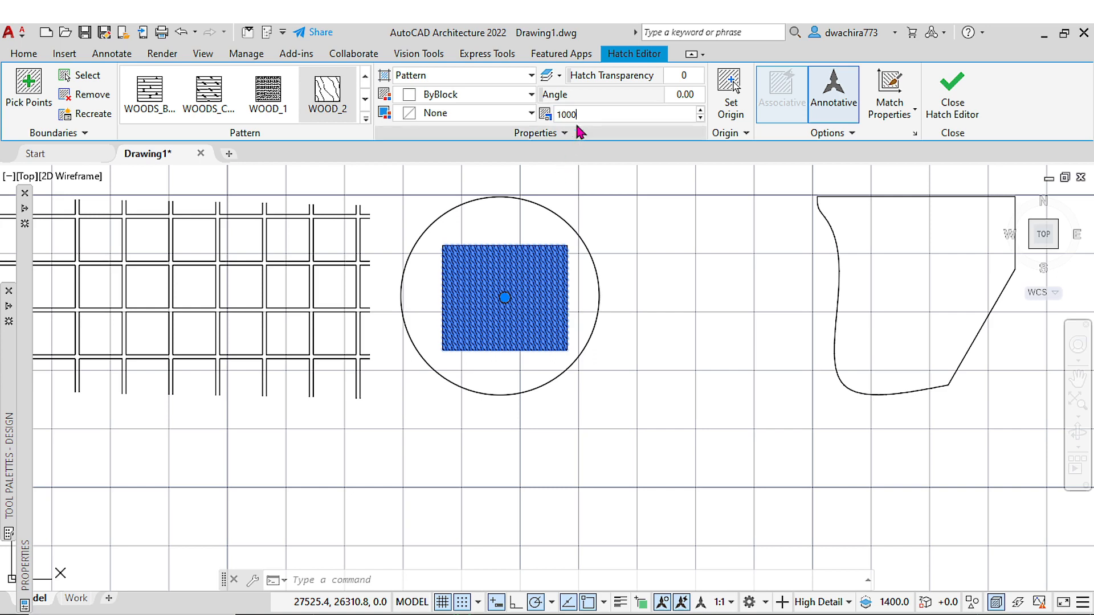
pyautogui.press('Return')
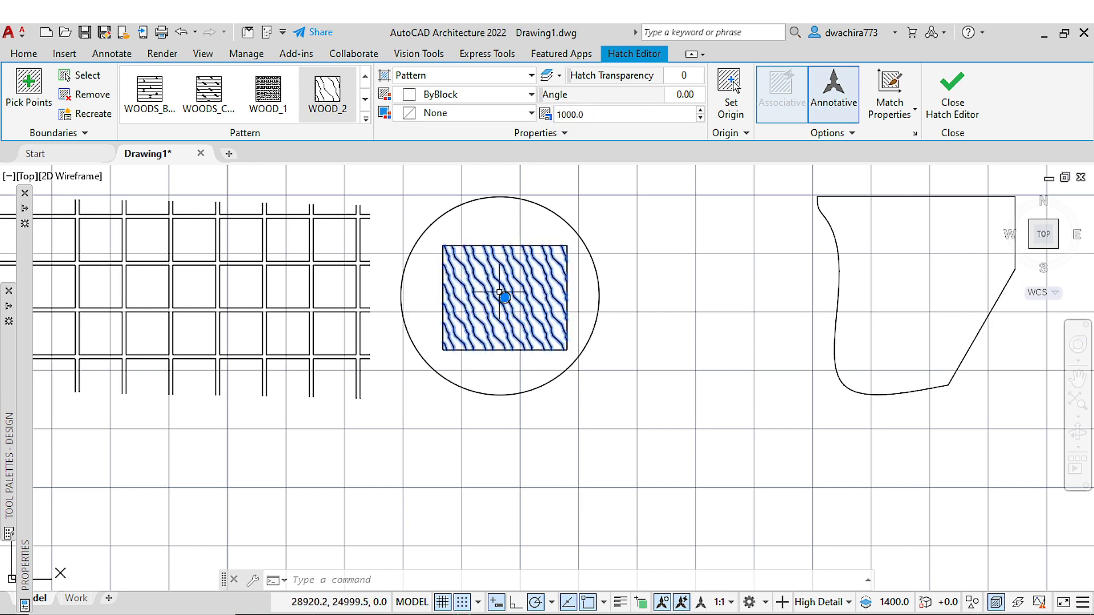
pyautogui.press('Escape')
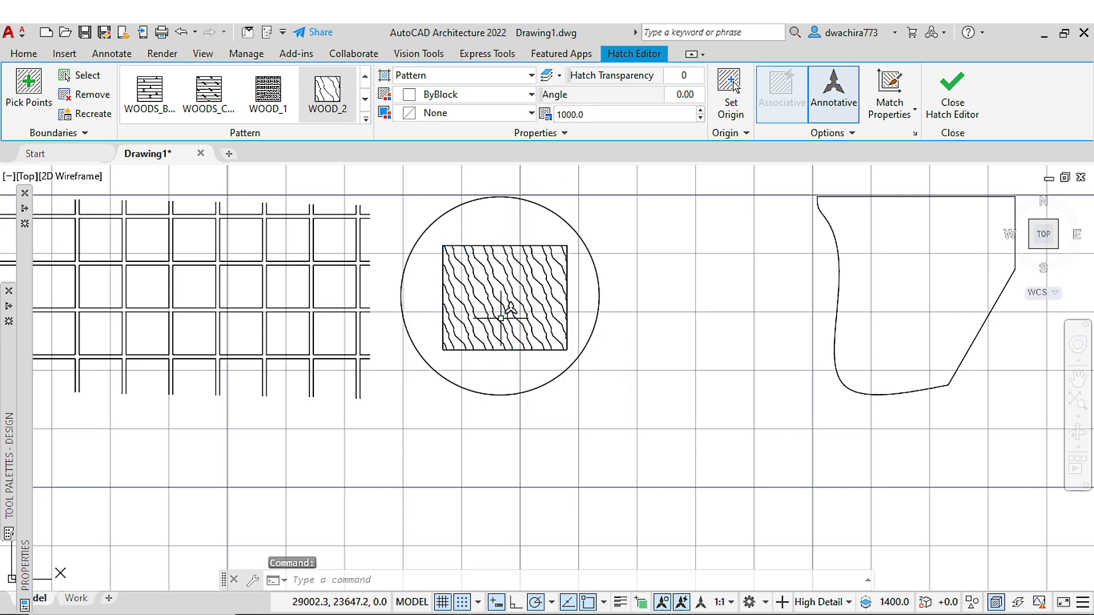
# Erase the small rectangle's outline around the wood hatch and undo the erasure
pyautogui.scroll(2, 501, 317)
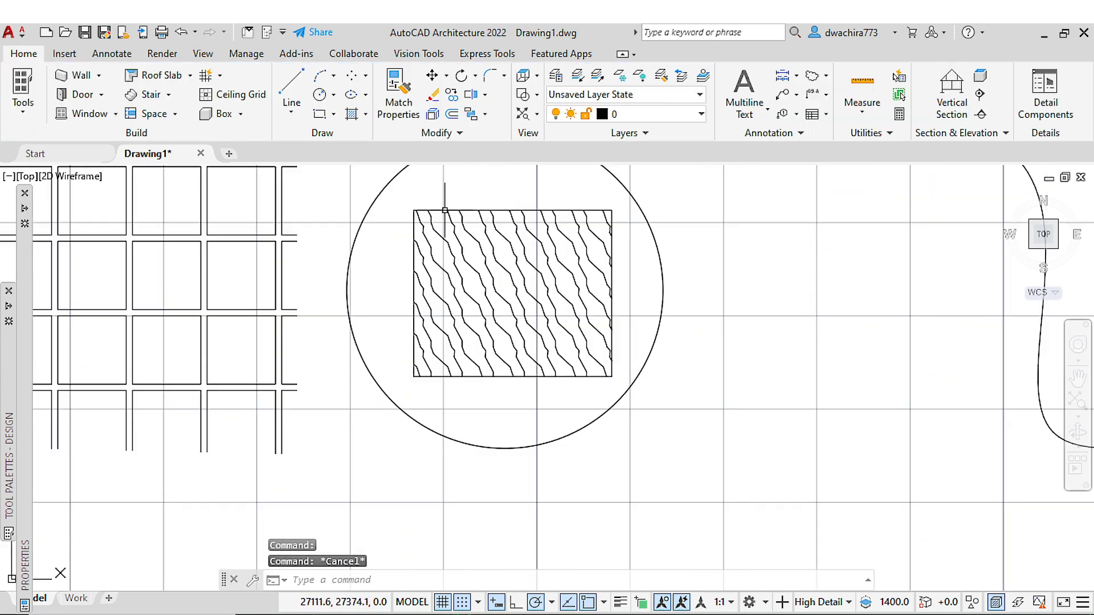
pyautogui.press('Escape')
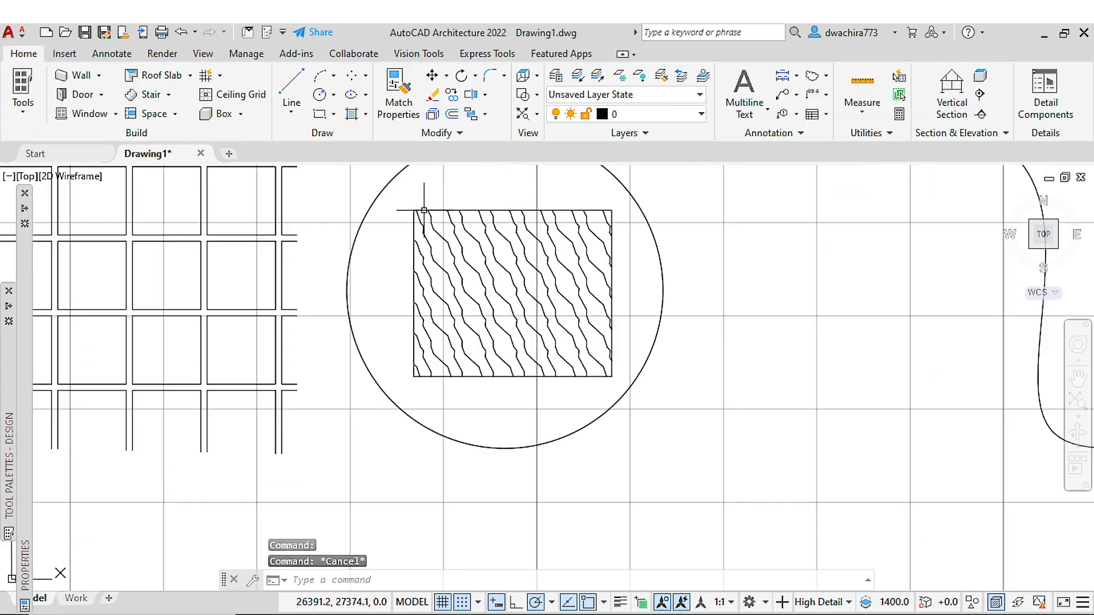
pyautogui.click(499, 210)
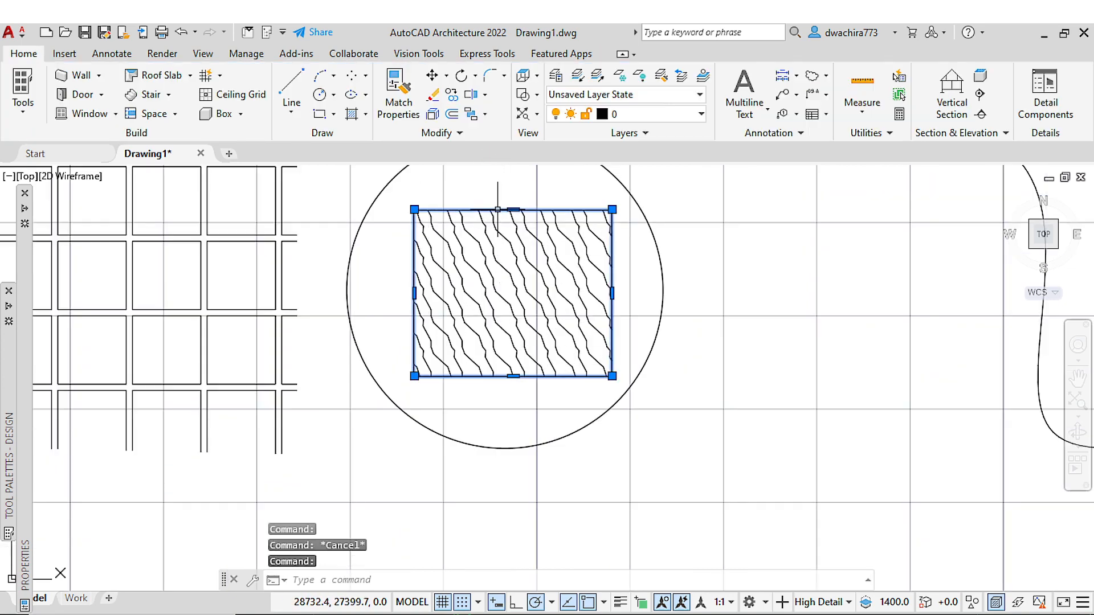
pyautogui.press('Delete')
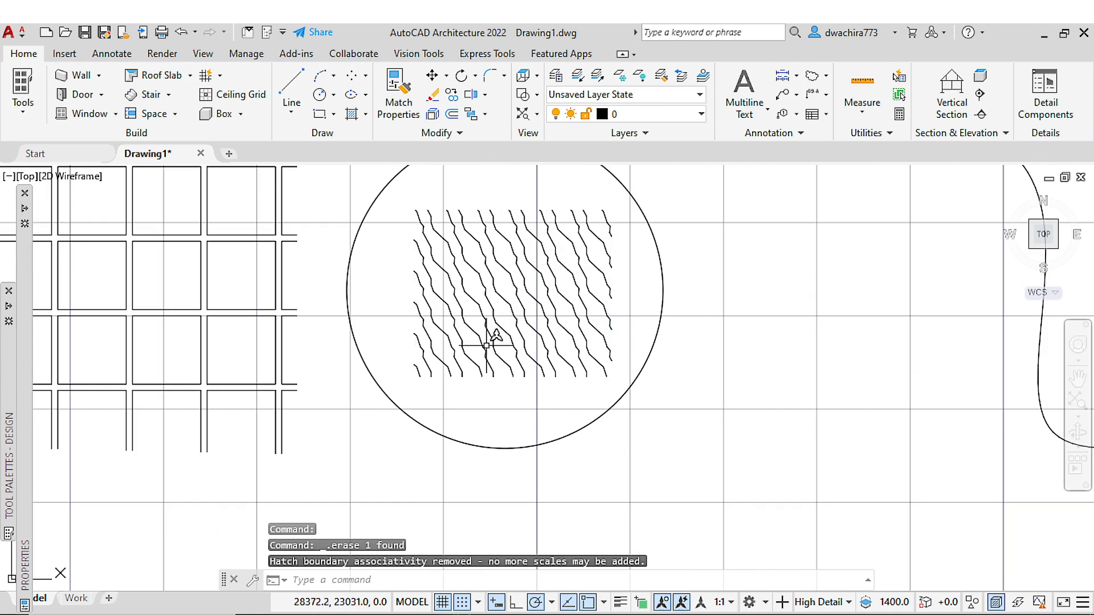
pyautogui.hotkey('ctrl', 'z')
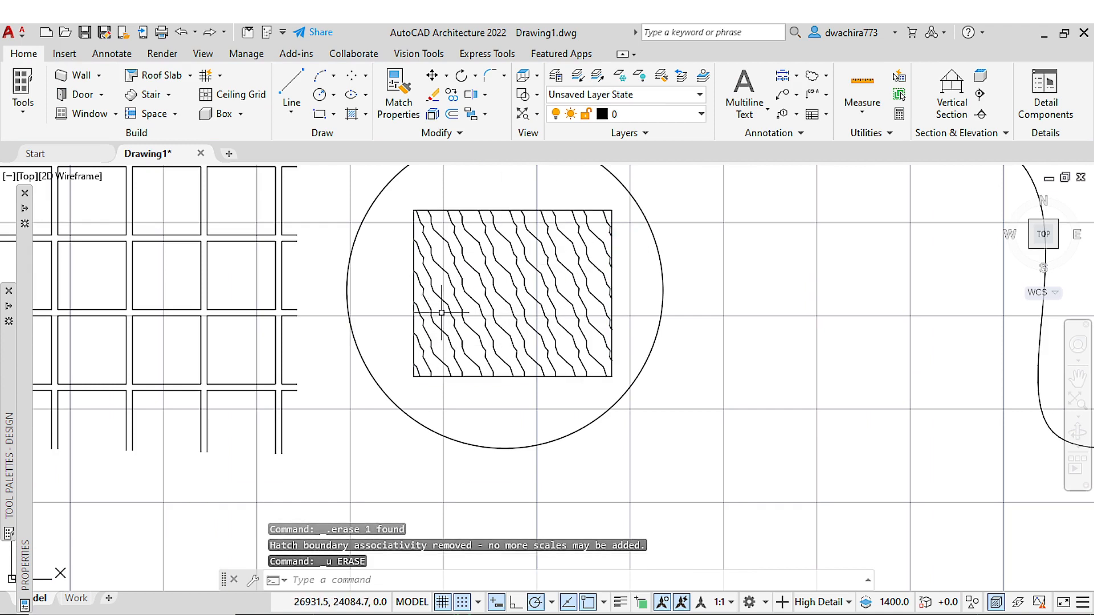
pyautogui.click(459, 287)
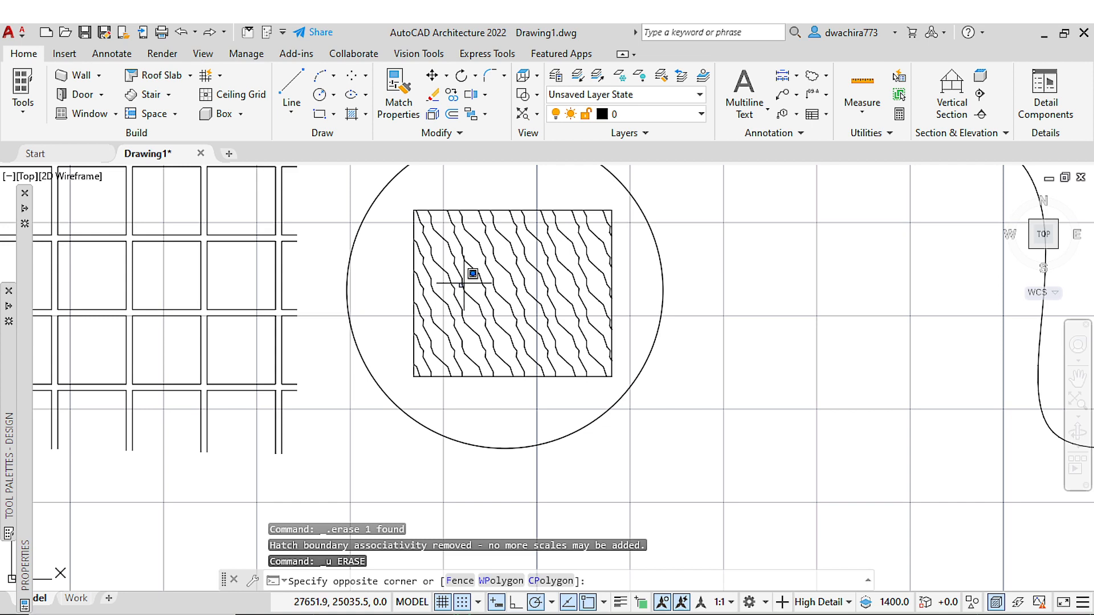
pyautogui.press('Escape')
pyautogui.click(473, 267)
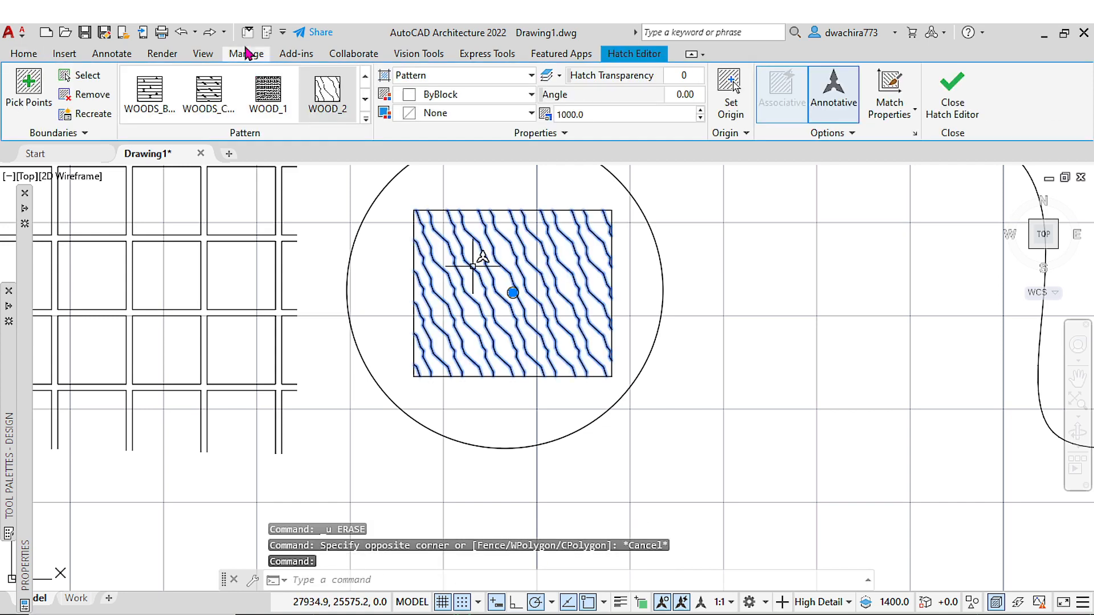
pyautogui.click(33, 57)
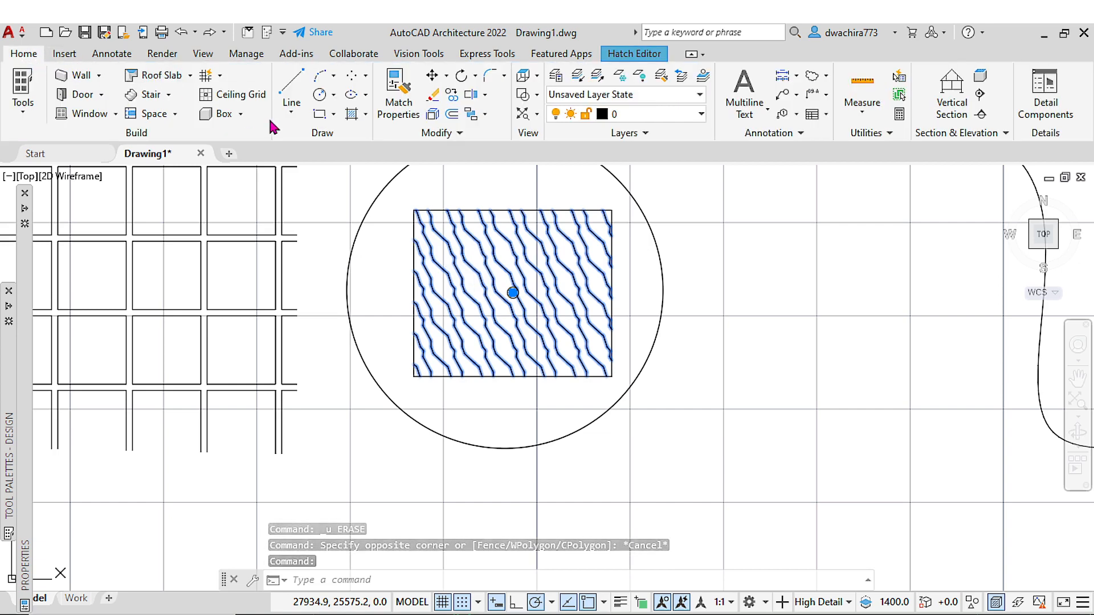
pyautogui.click(365, 114)
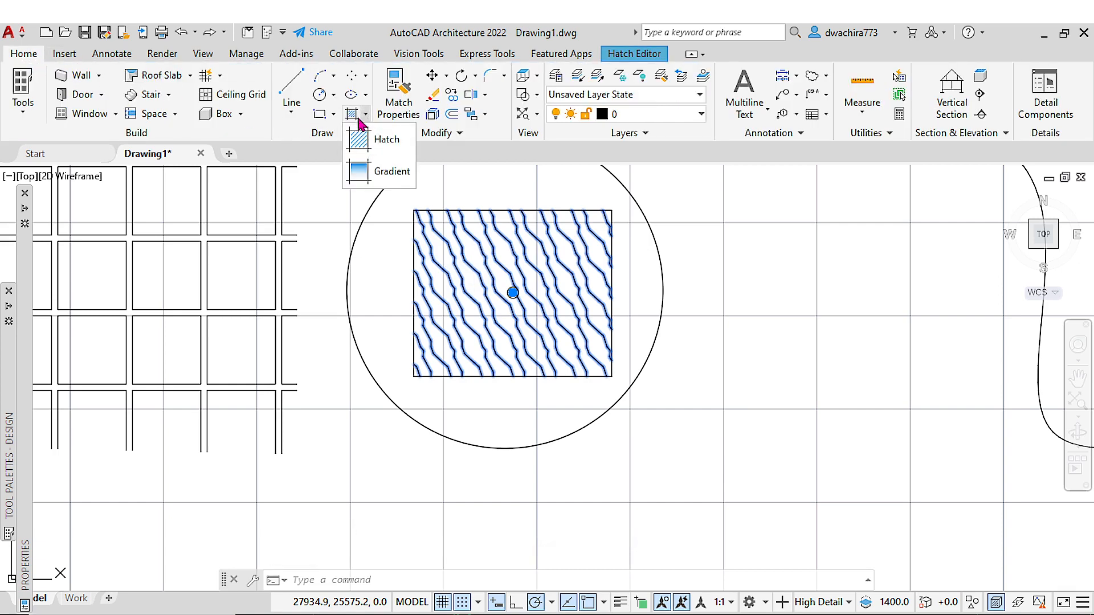
pyautogui.click(383, 142)
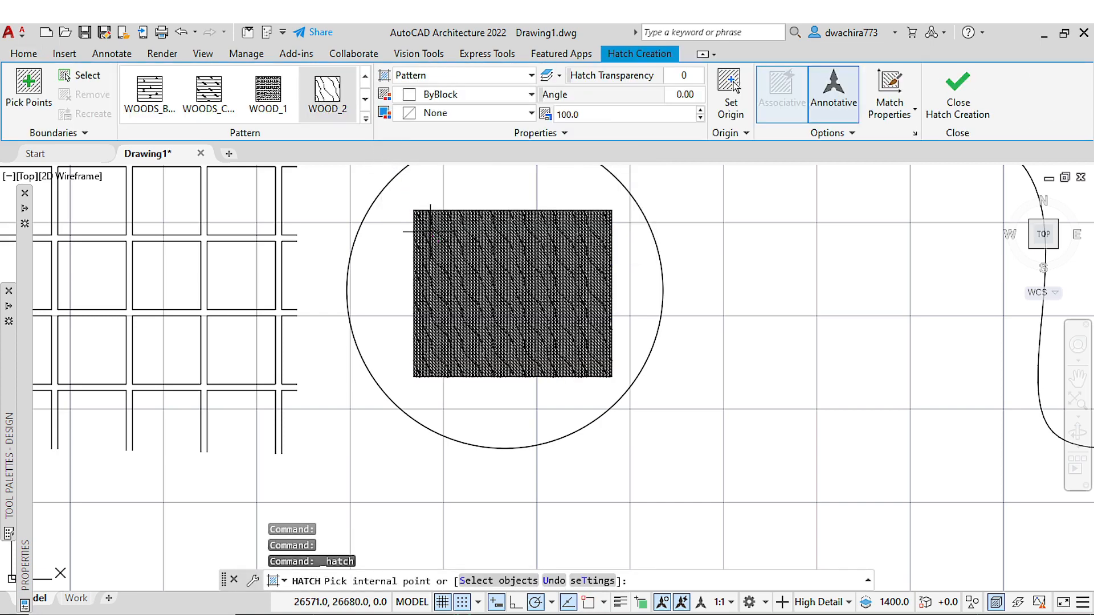
# Show the available hatch types and restart the Hatch command, choosing Hatch rather than Gradient
pyautogui.click(24, 54)
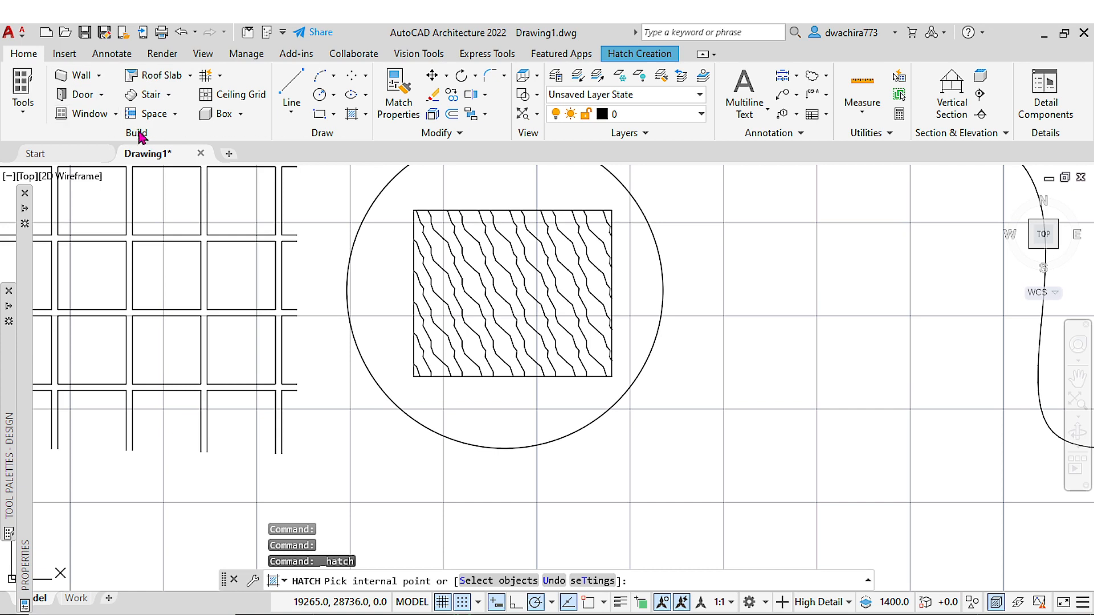
pyautogui.click(365, 114)
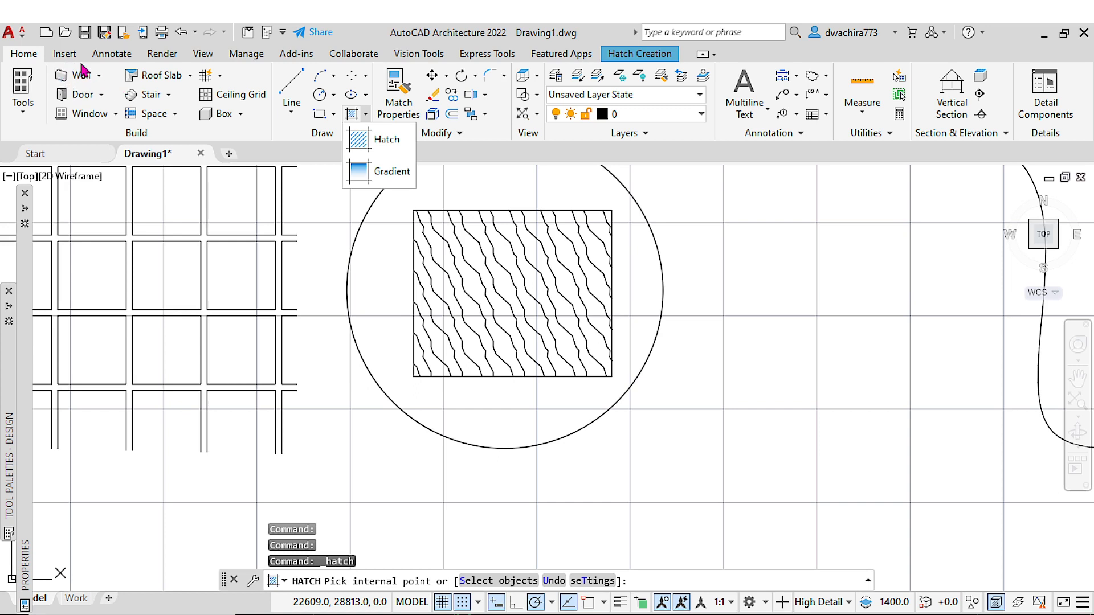
pyautogui.click(307, 155)
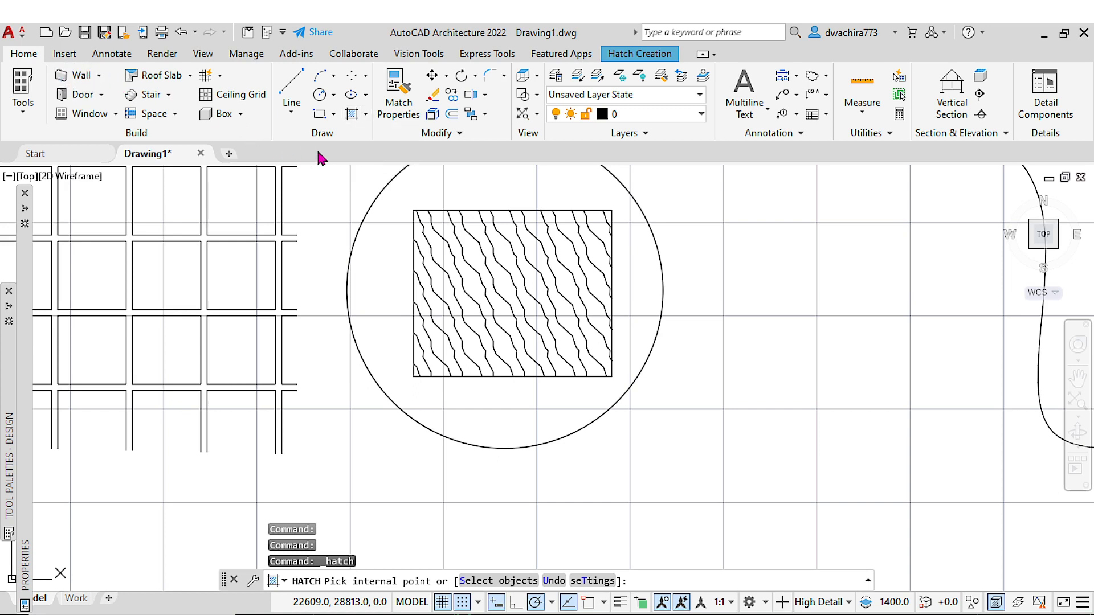
pyautogui.click(365, 117)
pyautogui.click(373, 137)
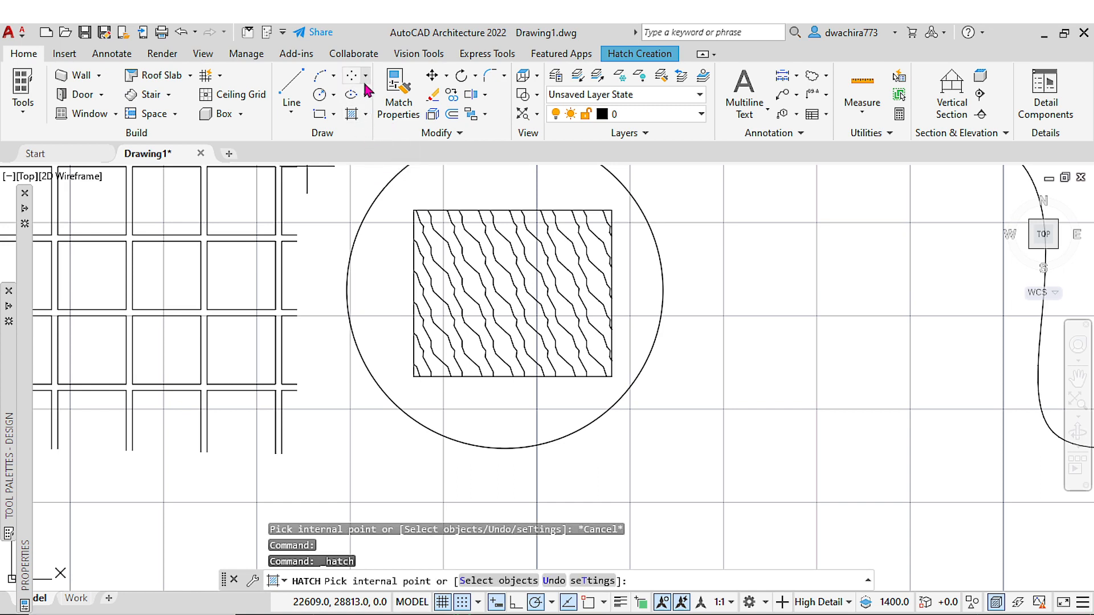